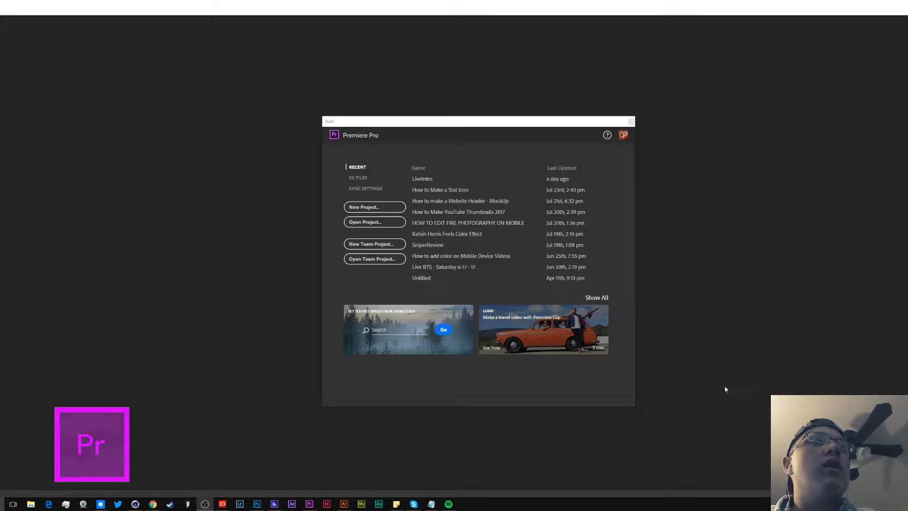
Start a new project and name it "Instgram Stories"
left_click(390, 208)
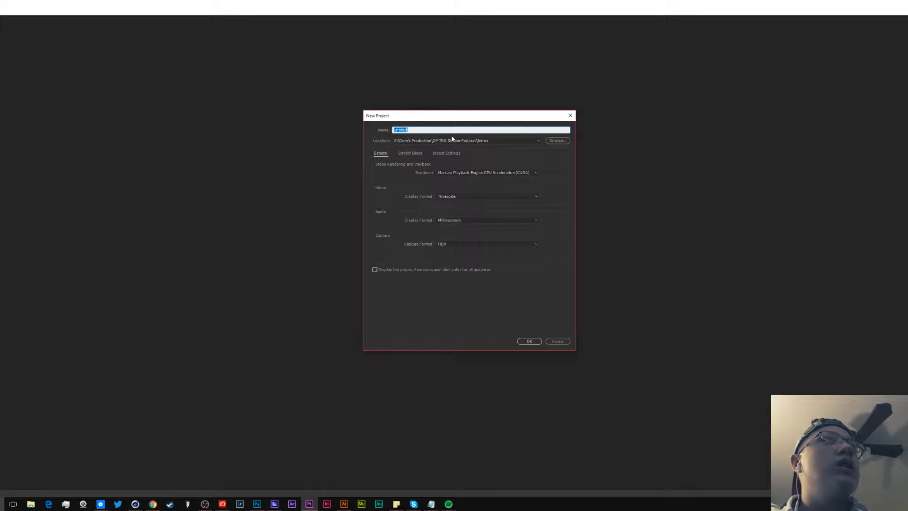
type("Instgram St")
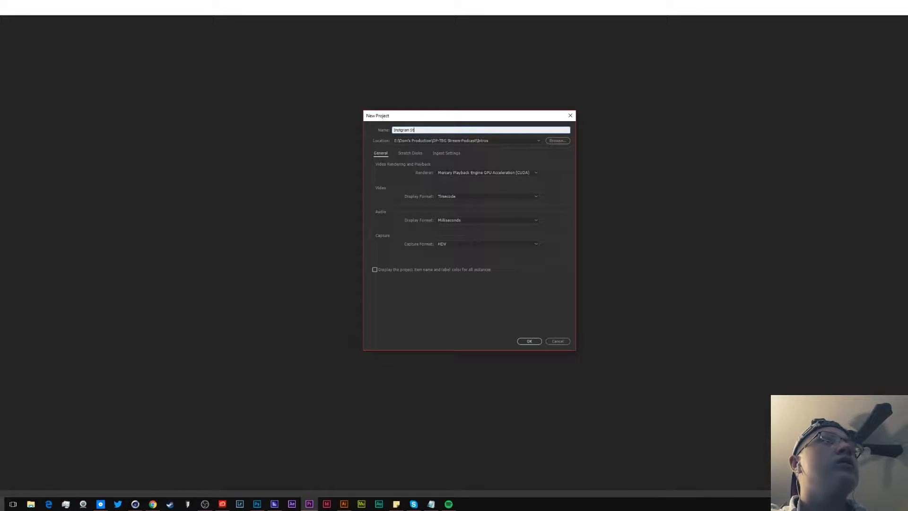
type("ories")
Browse for the project location to the _Done_Video folder on the OG WD HDD (E:) drive
left_click(558, 140)
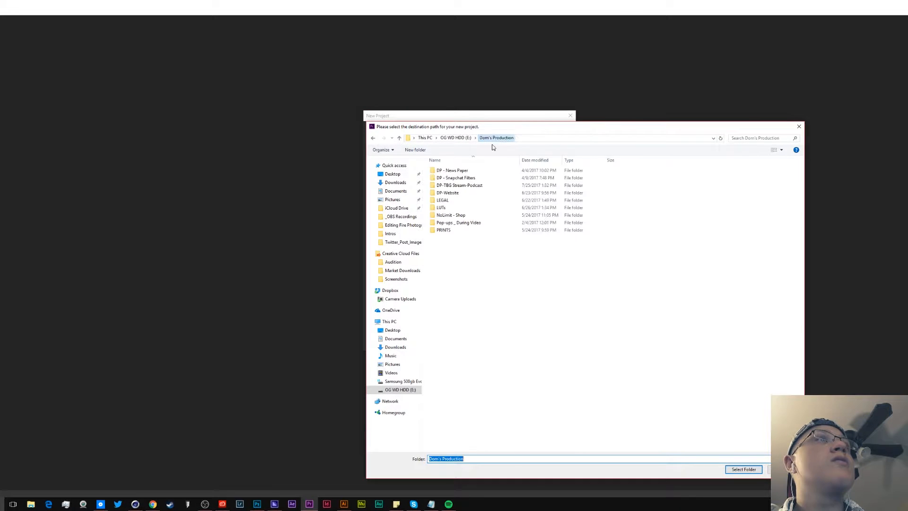
left_click(456, 137)
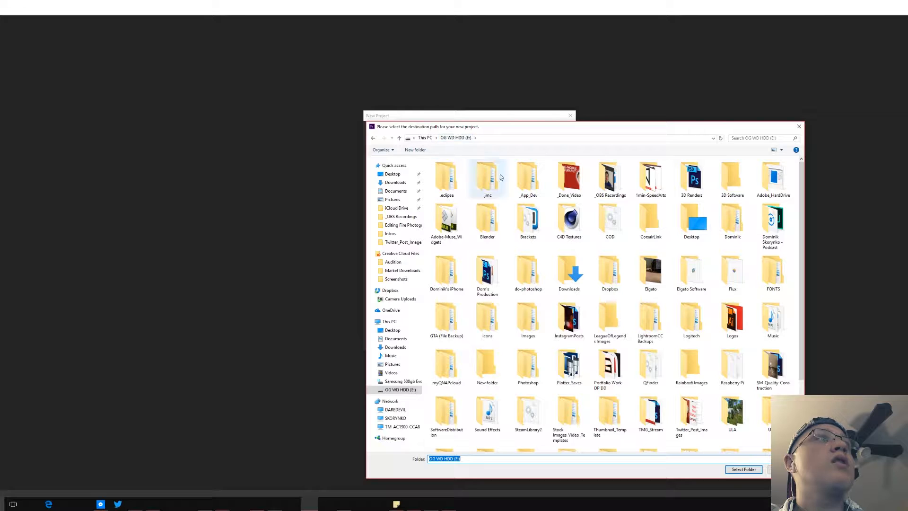
double_click(569, 178)
Create a folder named "Instagram Story Video" inside _Done_Video and create the project in it
left_click(415, 149)
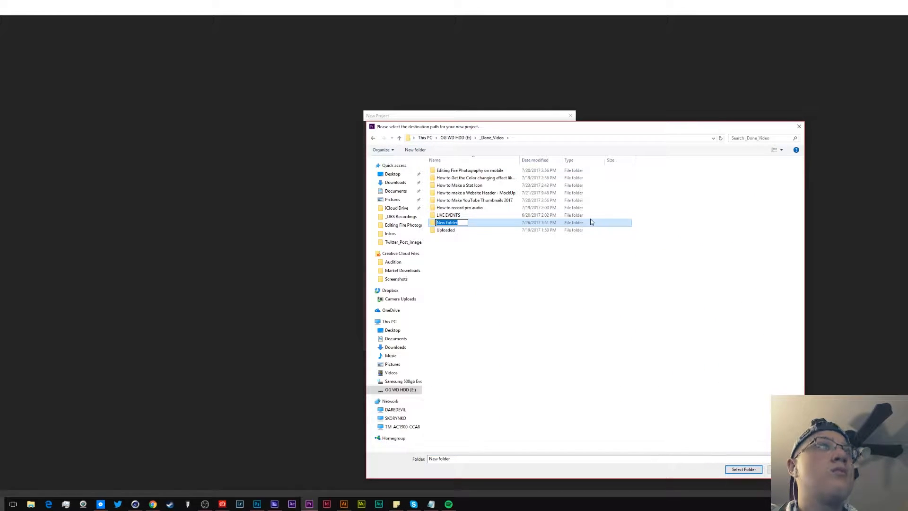
type("Insta")
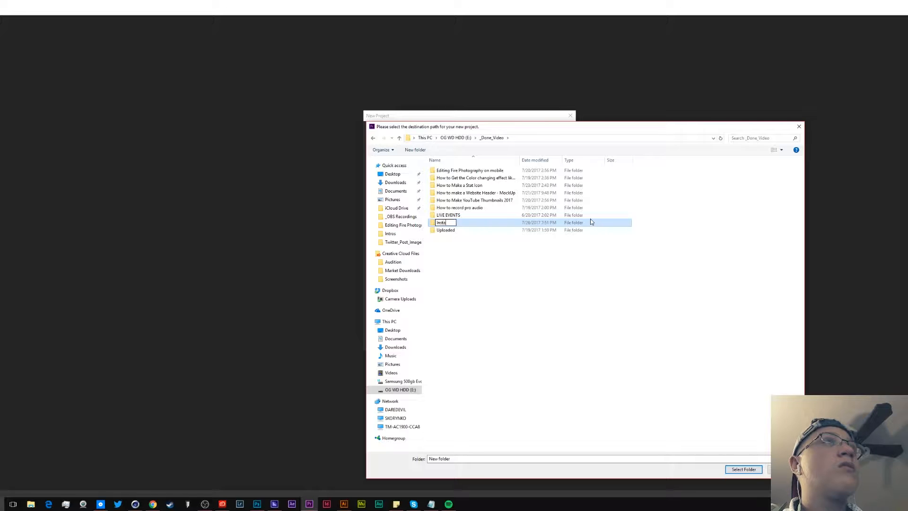
type("gra")
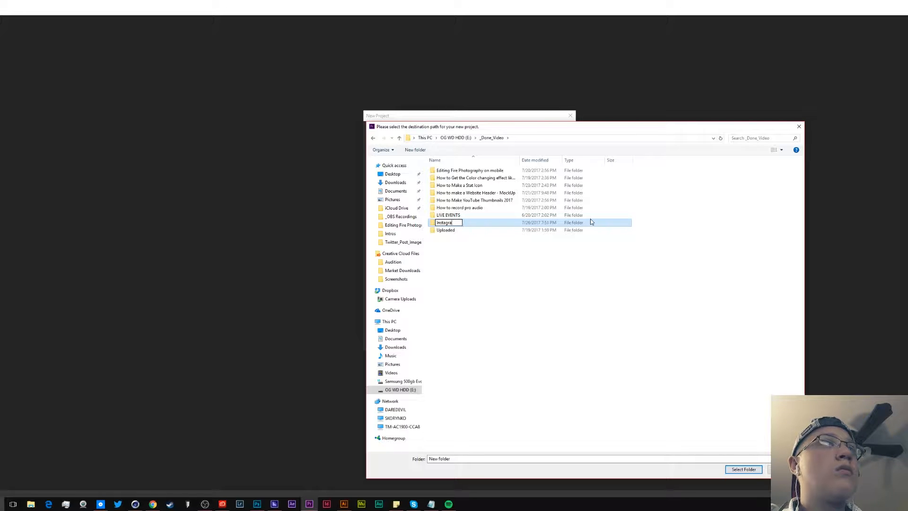
type("m Storie")
key("BackSpace")
key("BackSpace")
type("y")
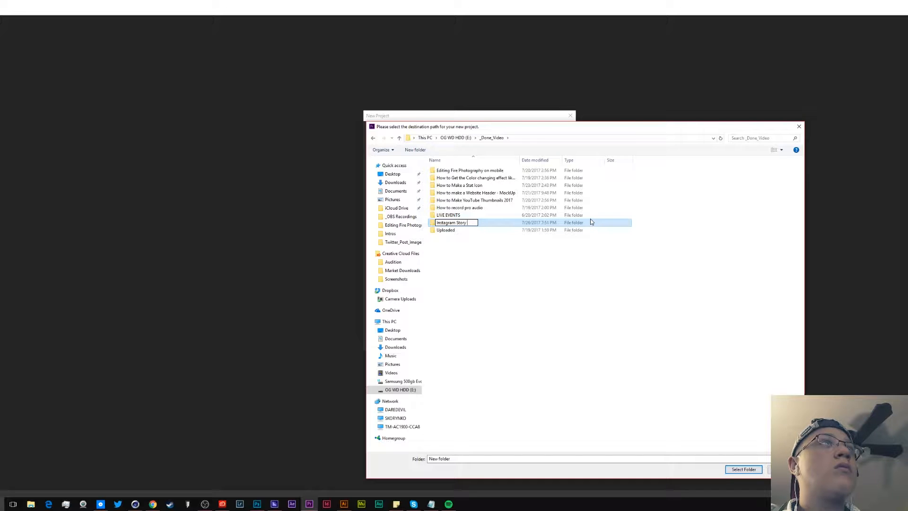
type(" Video")
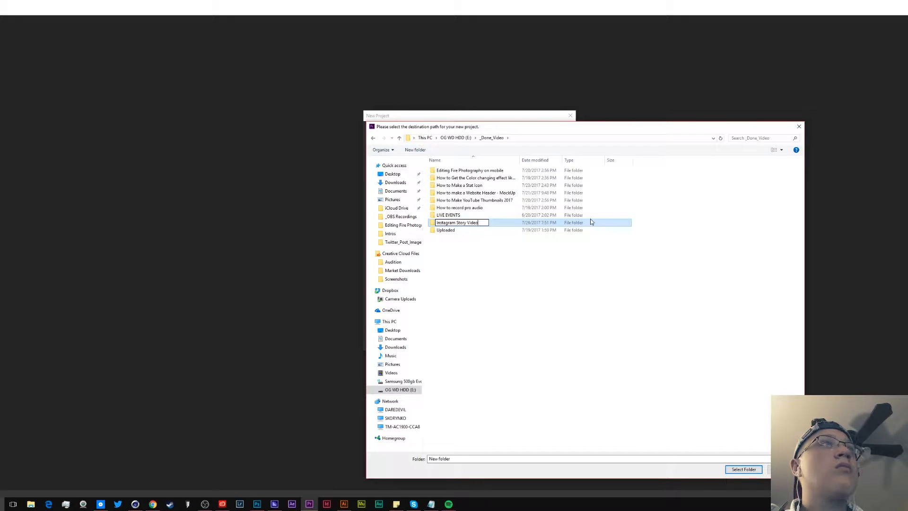
key("Return")
left_click(743, 469)
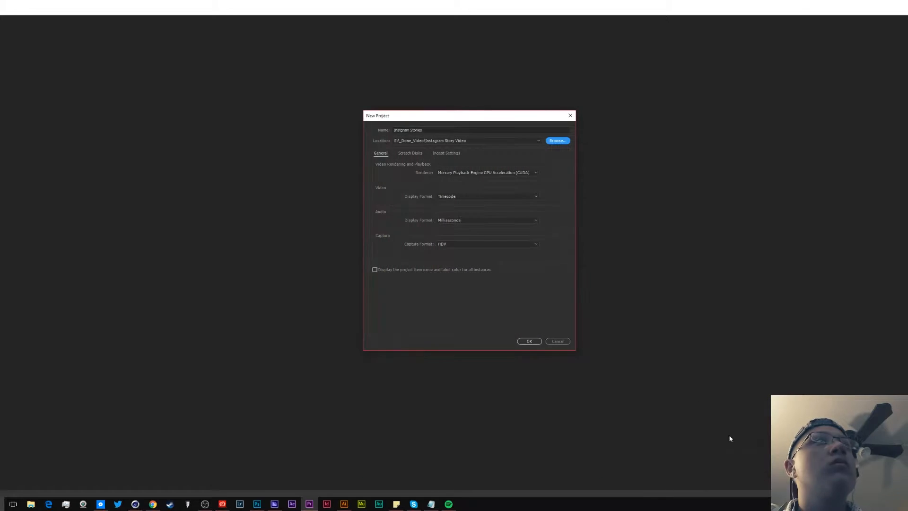
left_click(530, 340)
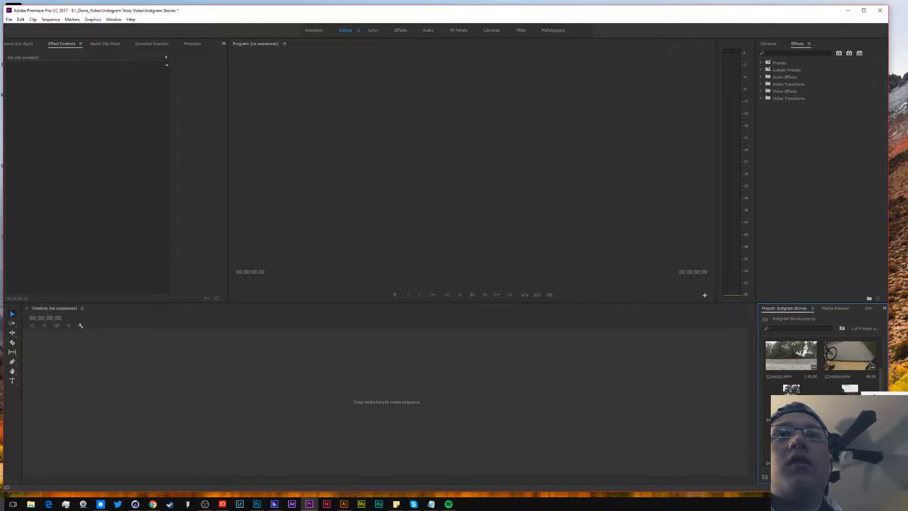
Start a new sequence and set its editing mode to Custom
key("ctrl+n")
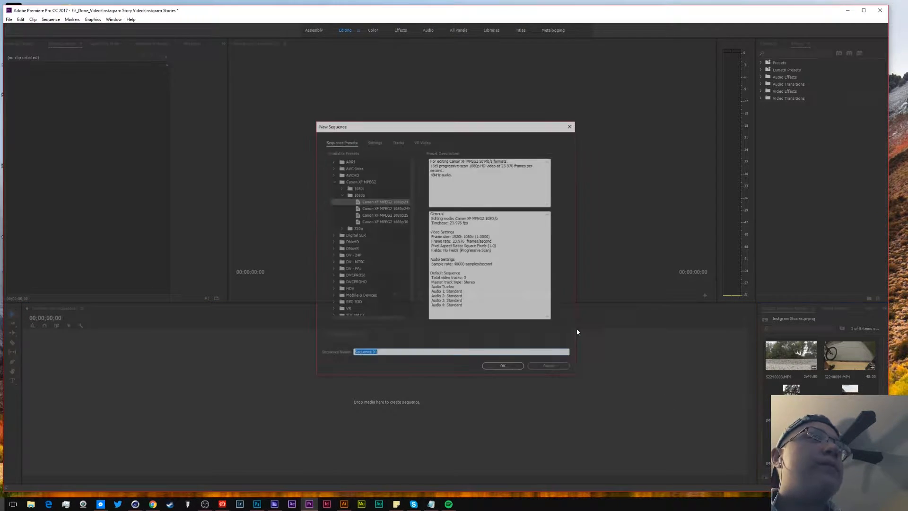
left_click(373, 143)
left_click(402, 154)
left_click(497, 124)
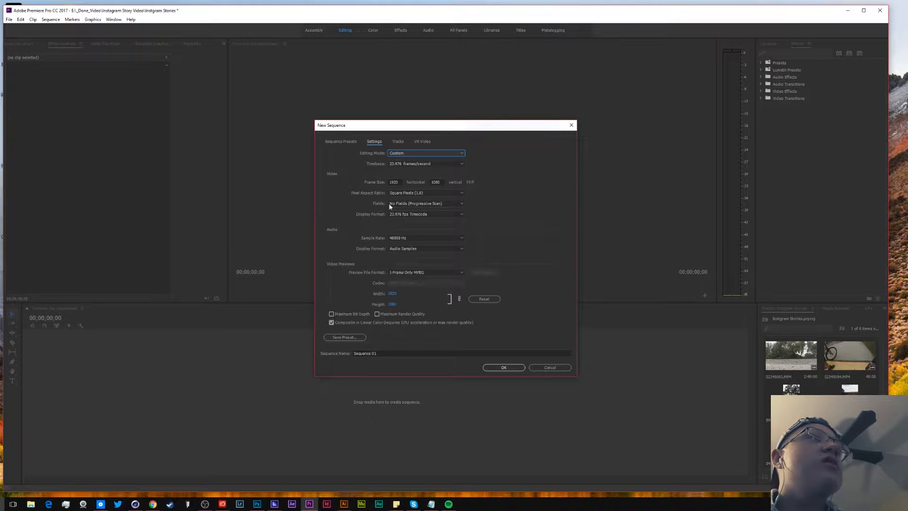
Set the frame size to 1080 horizontal by 1920 vertical and create the sequence
double_click(397, 182)
type("10")
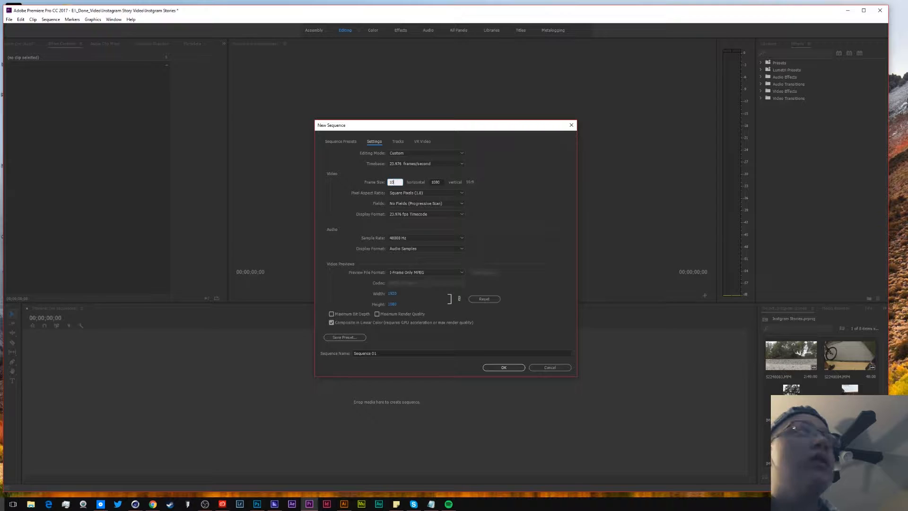
type("80")
key("Tab")
type("192")
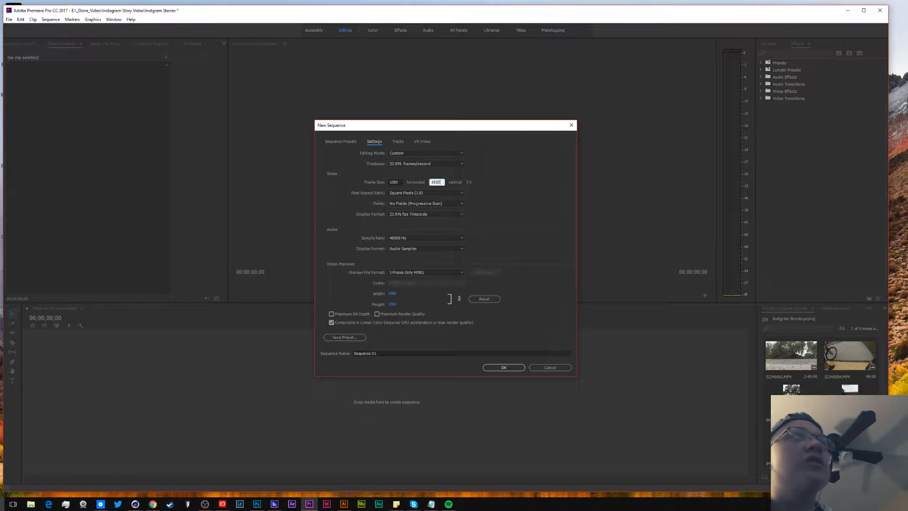
type("0")
key("Tab")
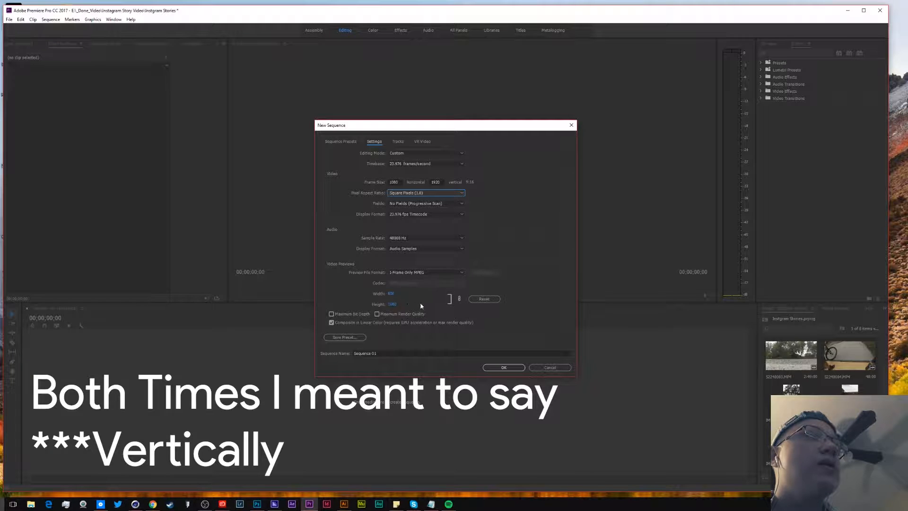
left_click(401, 273)
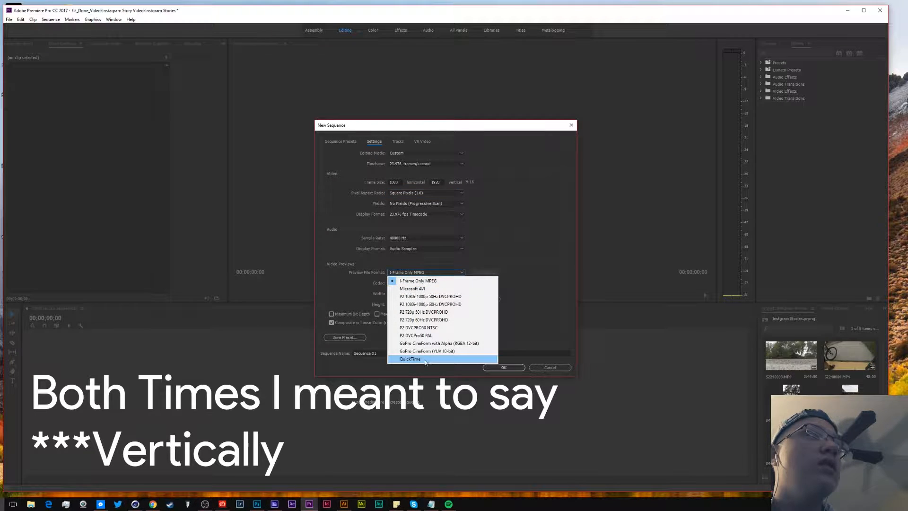
left_click(550, 271)
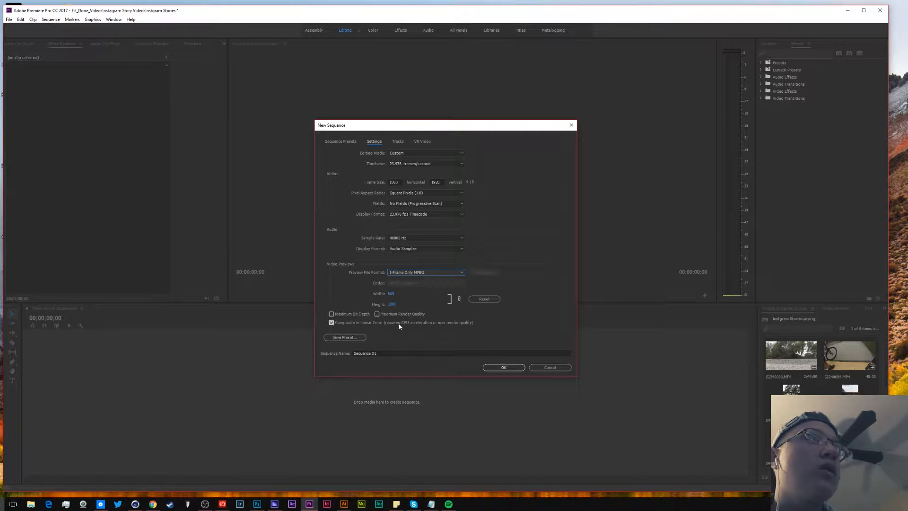
left_click(503, 367)
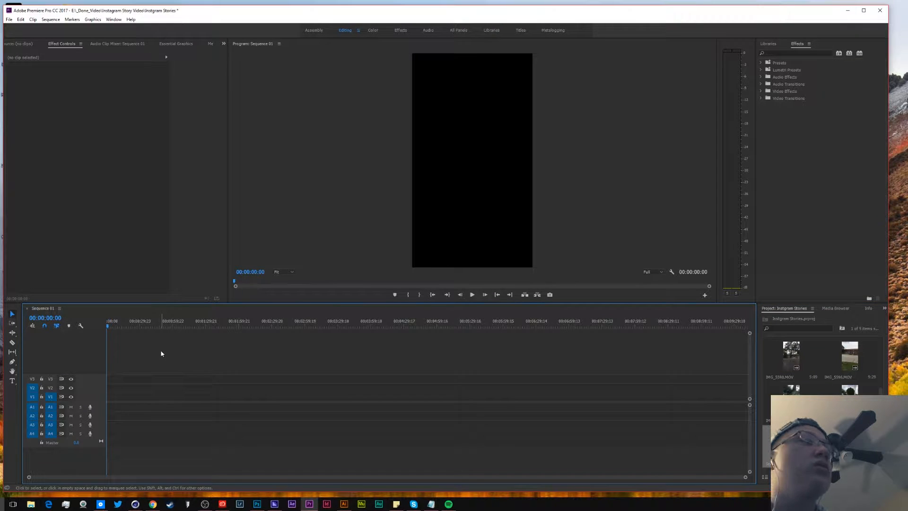
Add a text layer to the sequence and replace its placeholder text with "Audio"
key("ctrl+t")
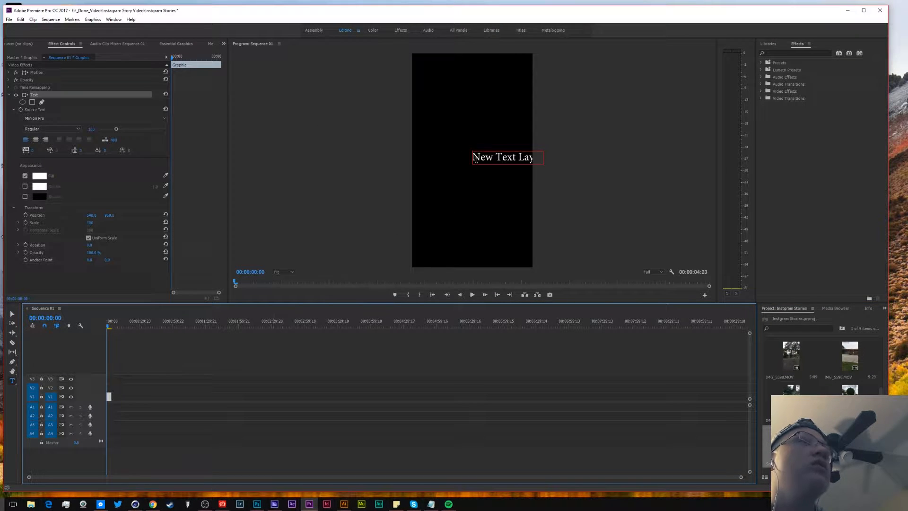
triple_click(493, 154)
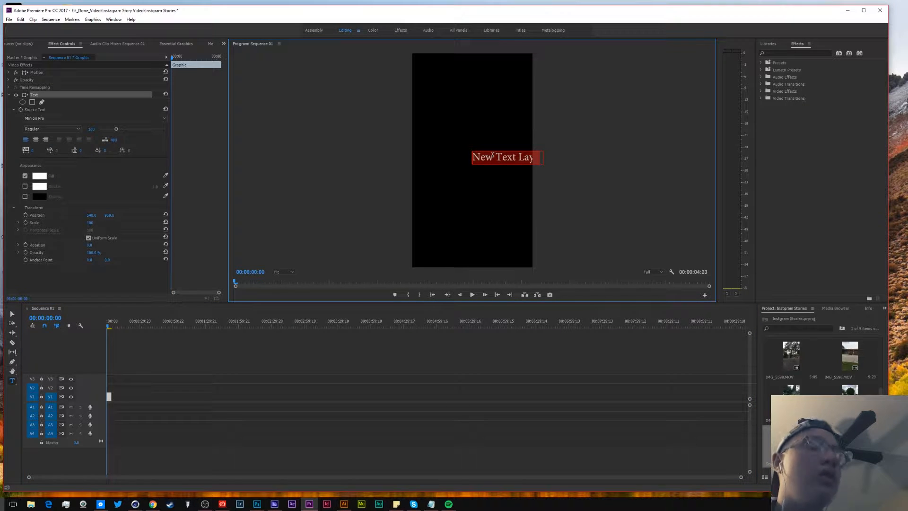
type("Adr")
key("BackSpace")
key("BackSpace")
key("BackSpace")
type("r")
key("BackSpace")
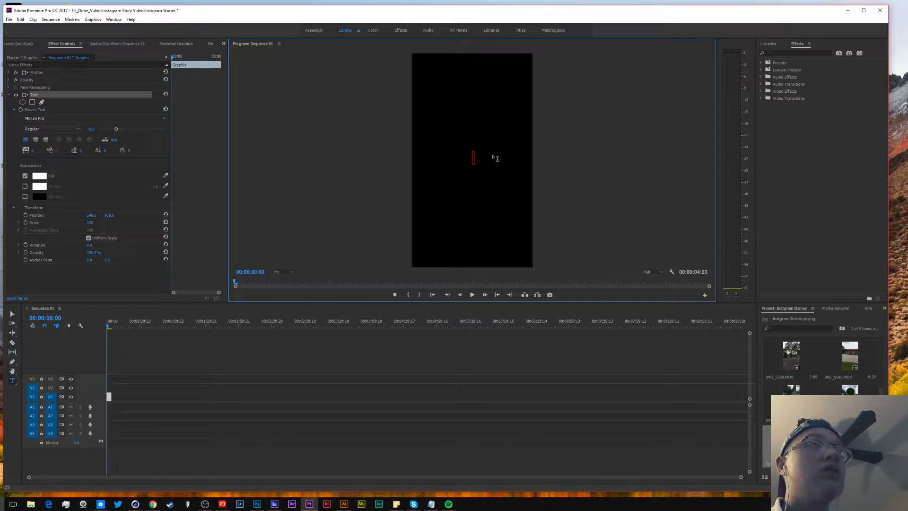
type("Audio")
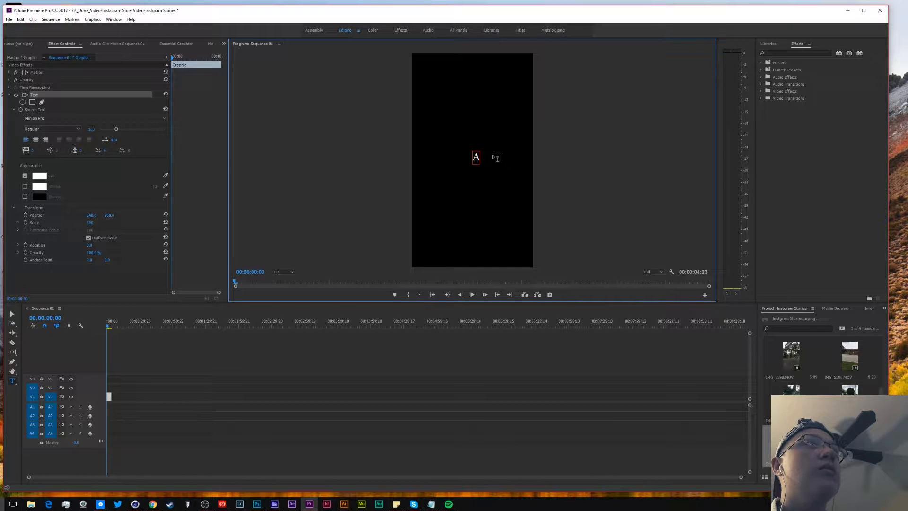
Add "Capture" and "Day" on separate lines below "Audio" in the text layer
key("Return")
type("capt")
key("BackSpace")
key("BackSpace")
key("BackSpace")
key("BackSpace")
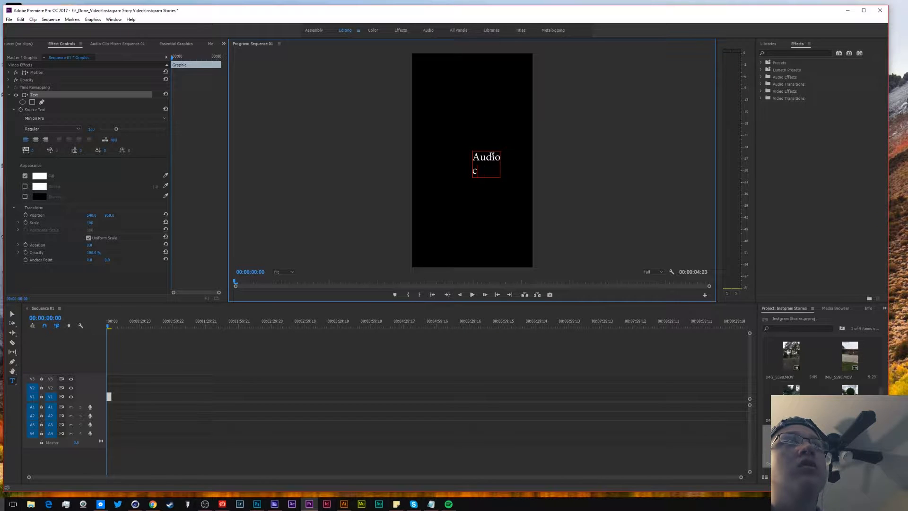
type("Capture")
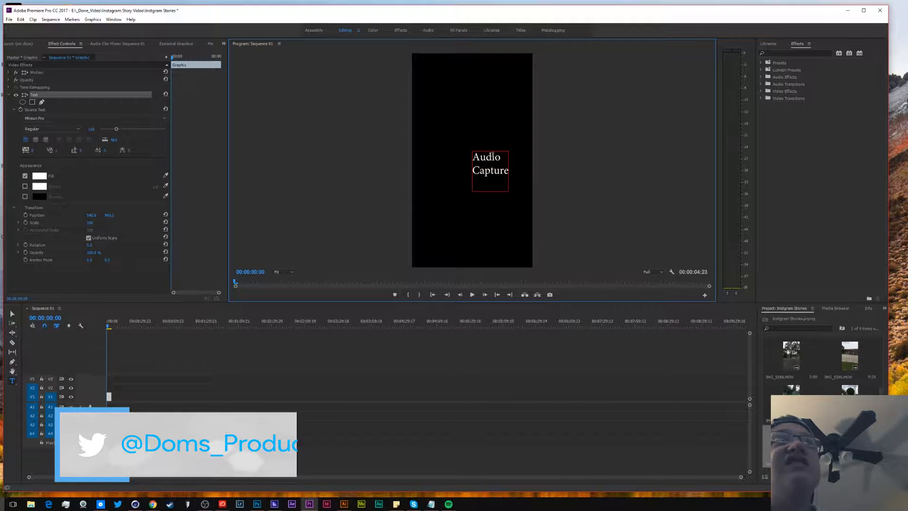
key("Return")
type("Day")
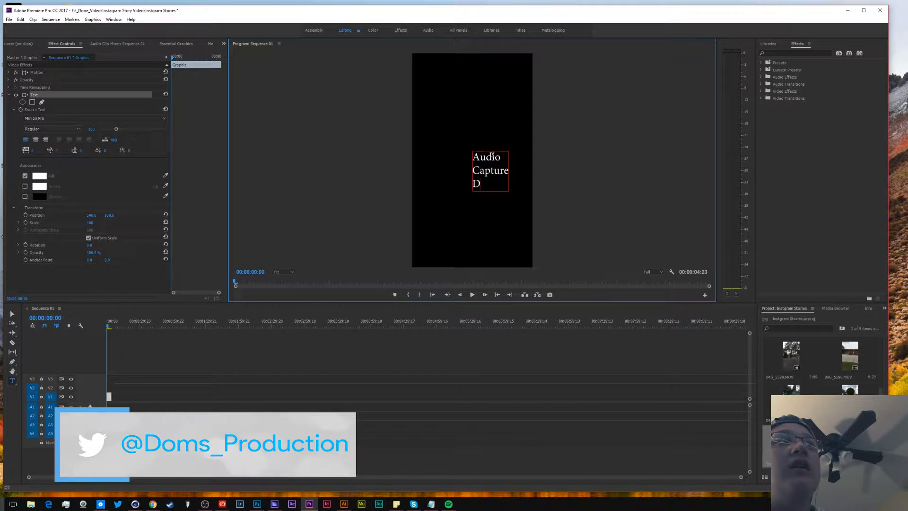
key("Escape")
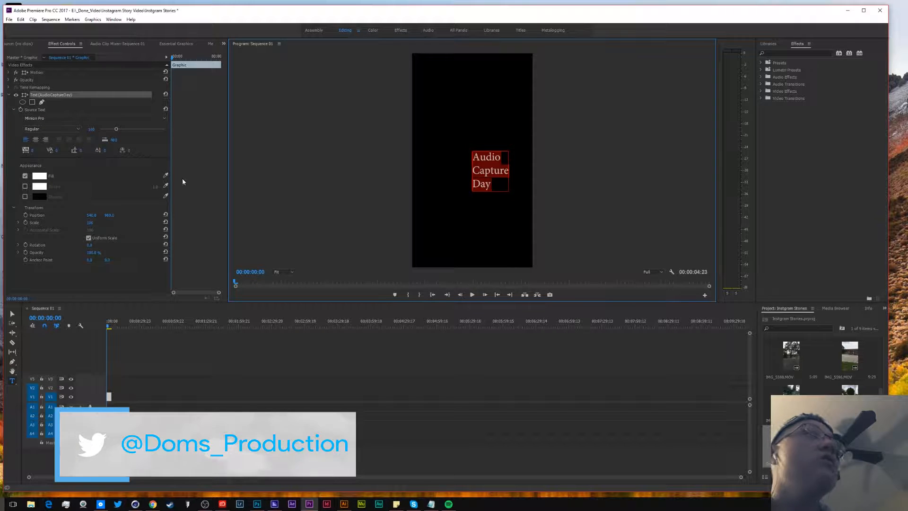
Center-align the title text and set it in Al Fresco Bold at a larger size
left_click(36, 139)
left_click(164, 118)
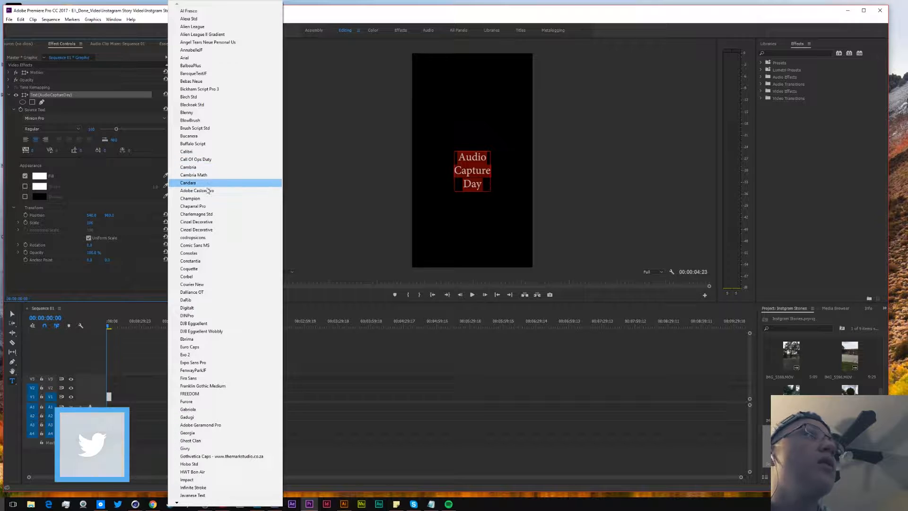
left_click(213, 206)
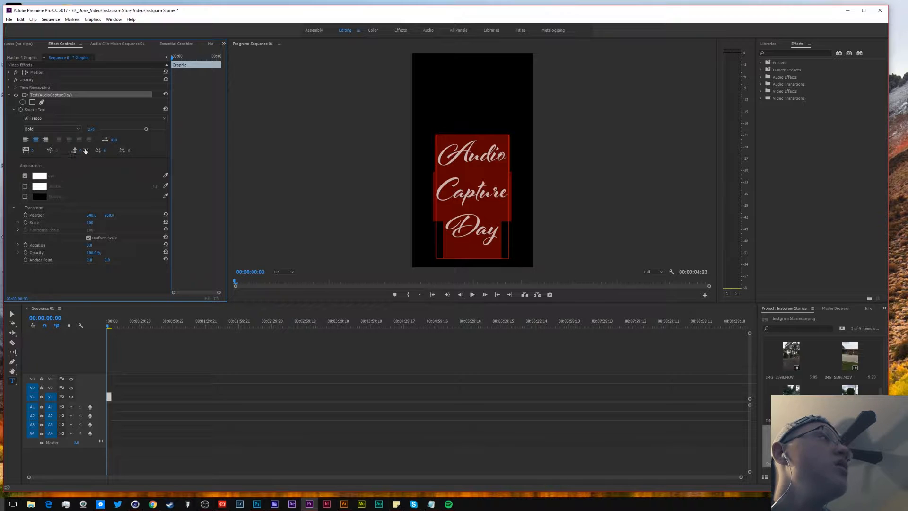
Tighten the title's line spacing, raise its baseline shift and set its tracking to 0
left_click_drag(80, 151, 206, 151)
mouse_move(32, 151)
left_mouse_down()
mouse_move(111, 151)
mouse_move(11, 151)
mouse_move(29, 150)
left_mouse_up()
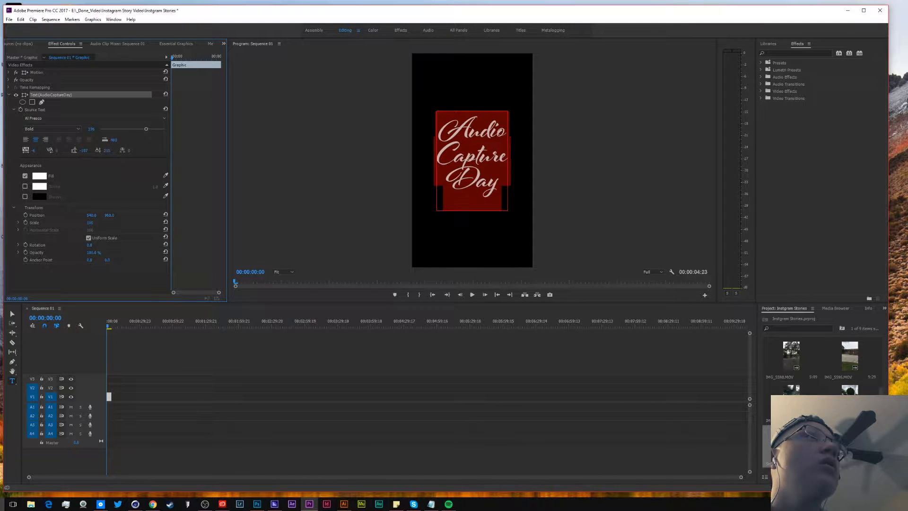
left_click(34, 150)
type("0")
key("Return")
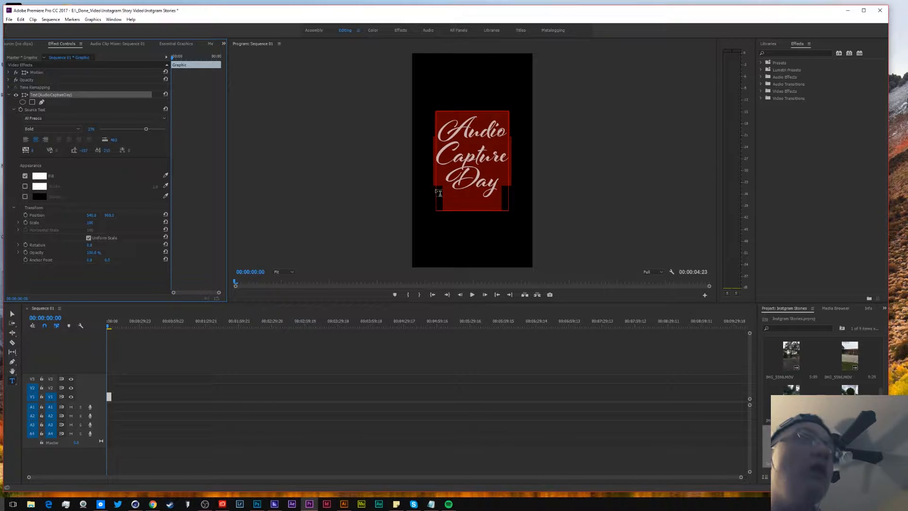
Move the title to the lower part of the frame and shift its clip from track V1 to V2
key("Escape")
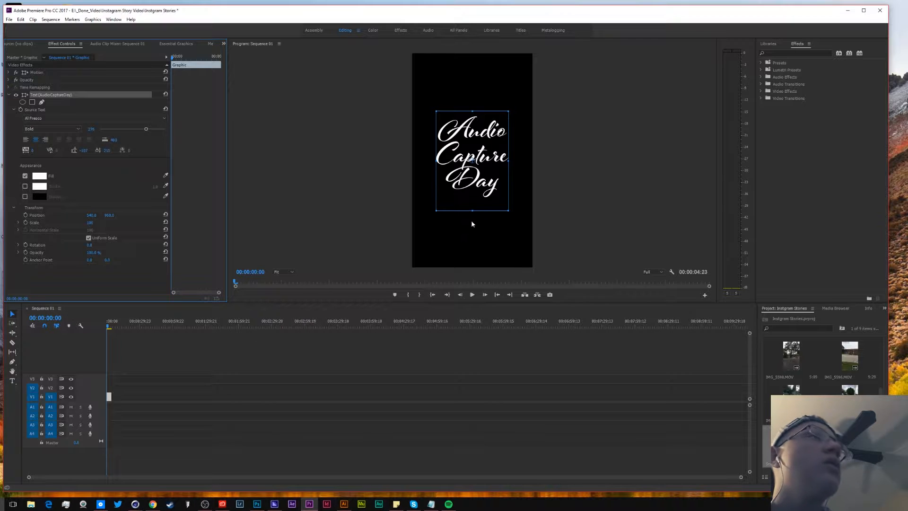
left_click_drag(472, 165, 484, 231)
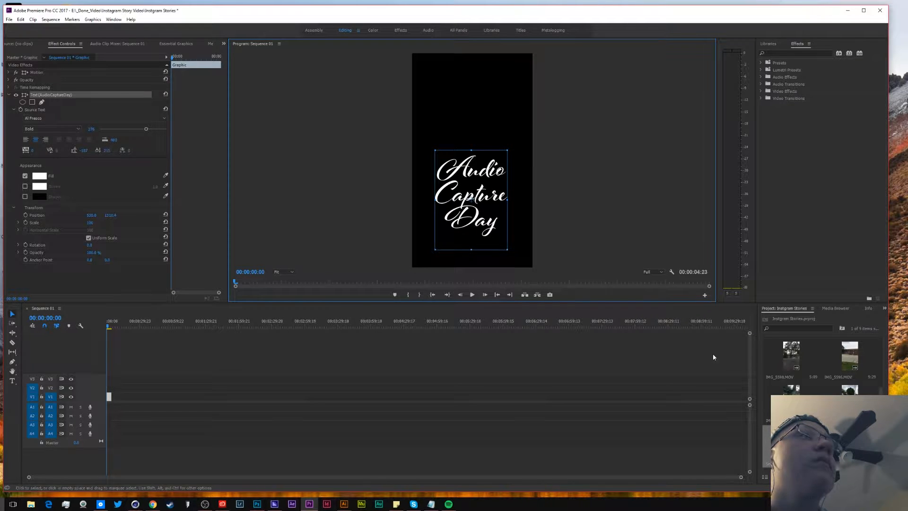
left_click(846, 442)
scroll(846, 442, "up", 4)
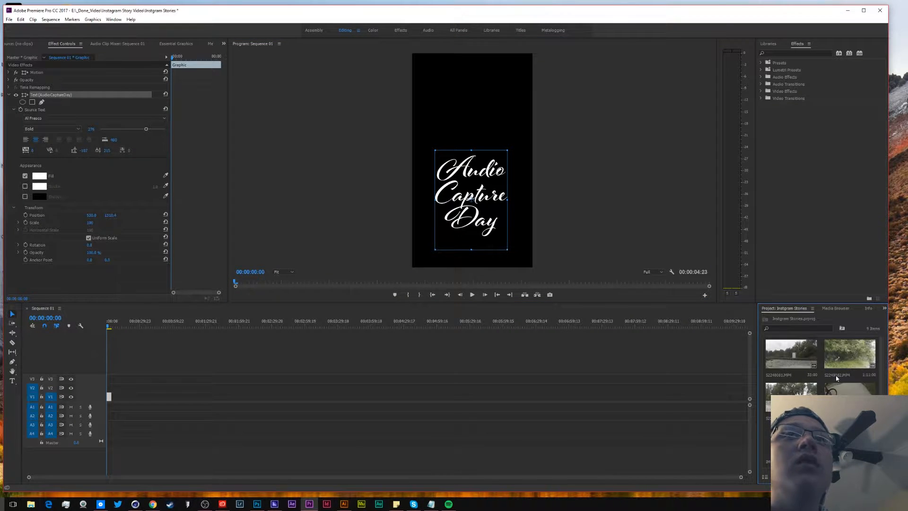
left_click_drag(109, 398, 110, 388)
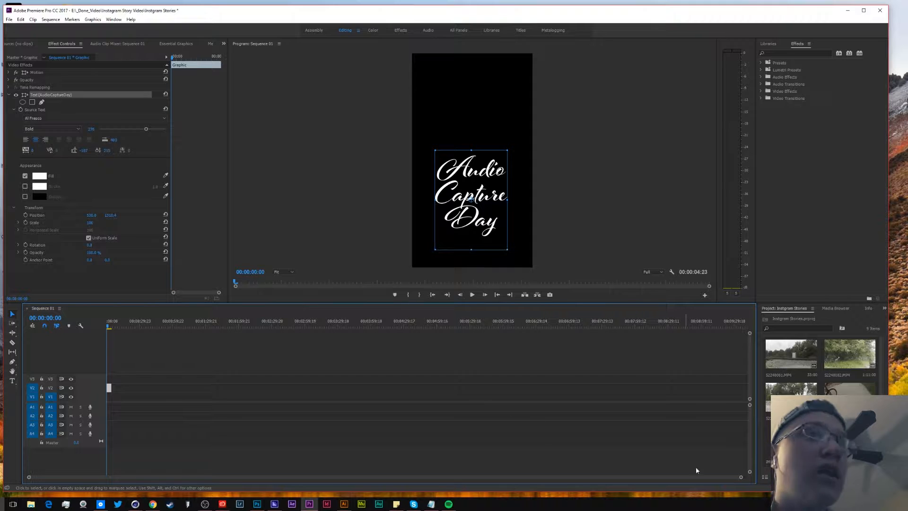
Add a marker to the sequence at 00:00:15:00
key("backslash")
left_click(251, 271)
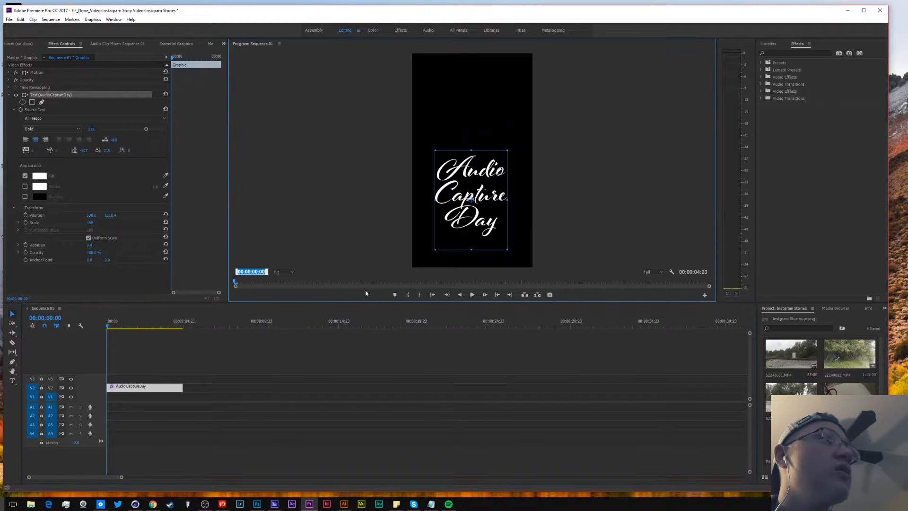
left_click(255, 271)
key("Return")
left_click(54, 318)
left_click(54, 318)
type("15")
key("Return")
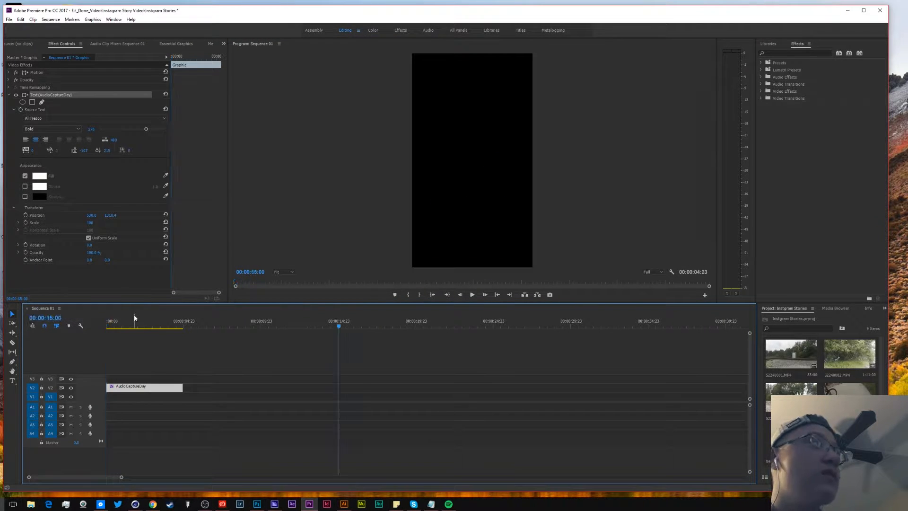
left_click(395, 295)
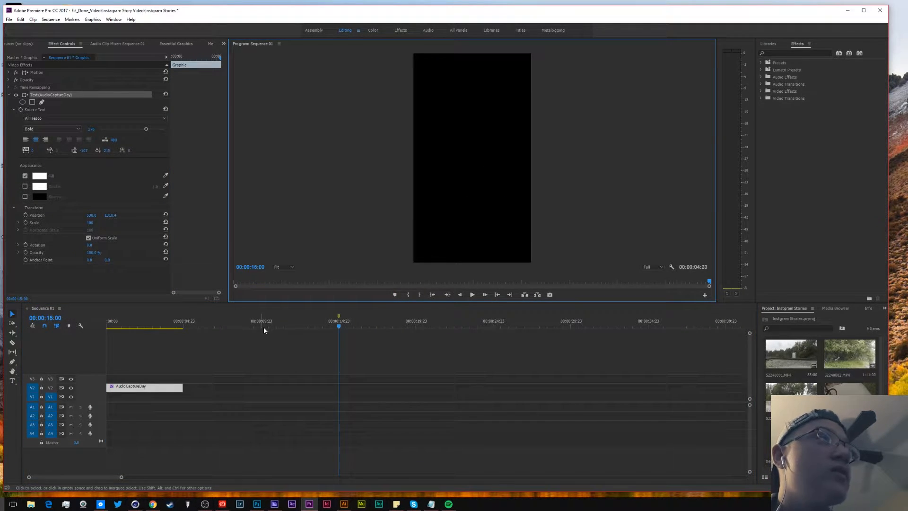
Trim the title clip to end at 00:00:03:00 and move it up to track V3
left_click_drag(339, 327, 332, 326)
left_click_drag(149, 325, 96, 327)
left_click(49, 317)
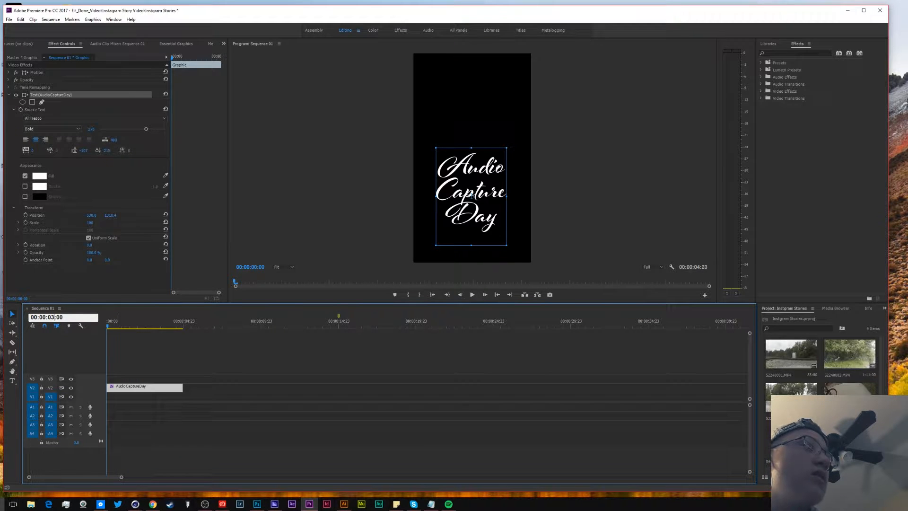
type("300")
key("Return")
left_click_drag(183, 386, 144, 377)
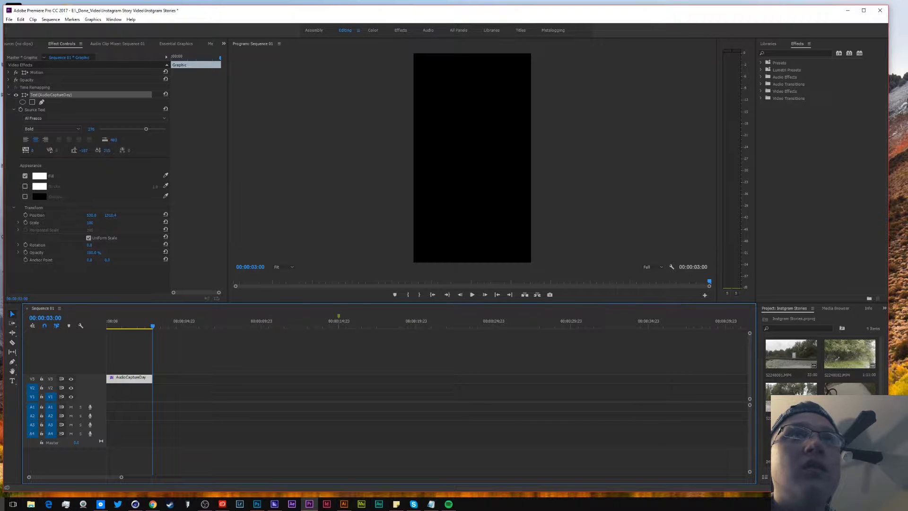
Mark S2240004.MP4 from 00:00:23:58 to 00:00:26:13 and place its video on track V2 beneath the start of the title
left_click(849, 389)
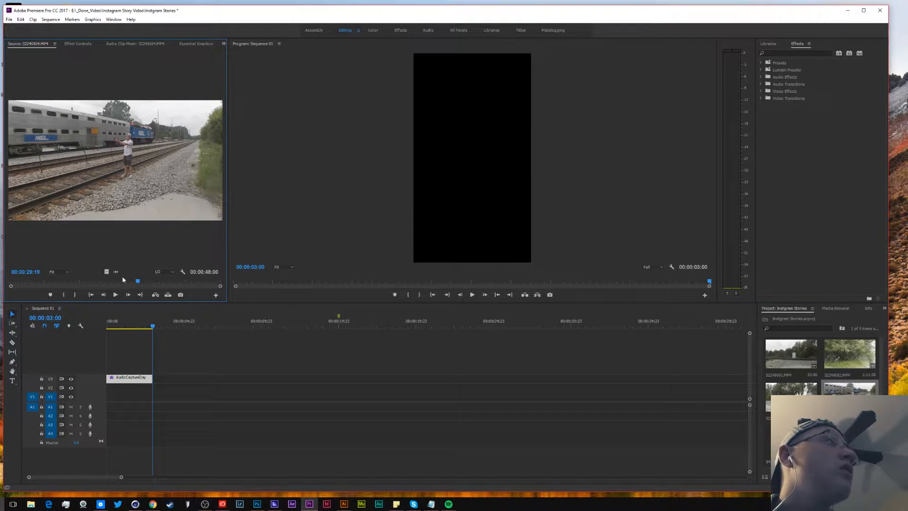
left_click(114, 282)
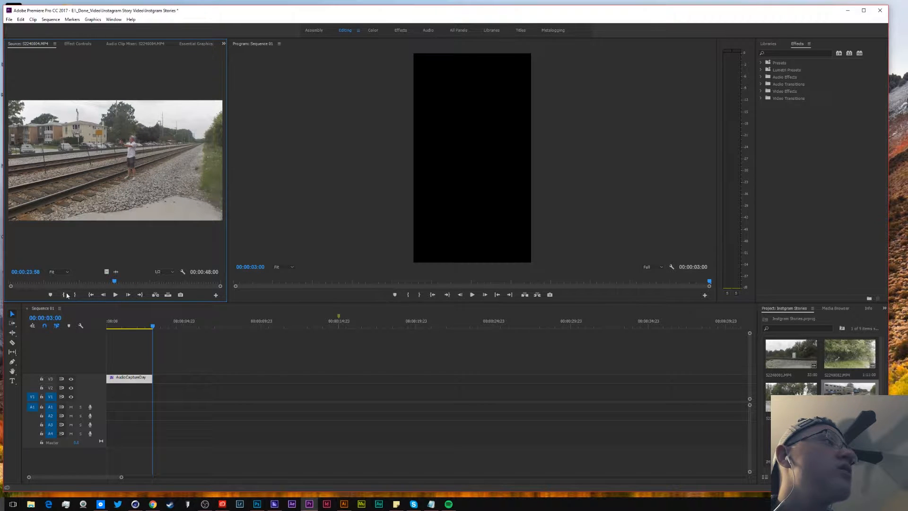
left_click(68, 294)
left_click(124, 282)
left_click(79, 295)
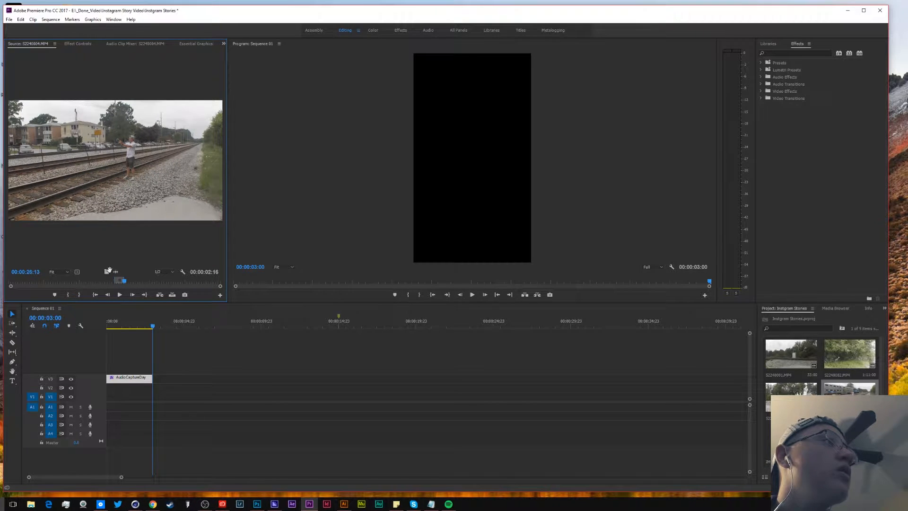
left_click_drag(104, 331, 122, 387)
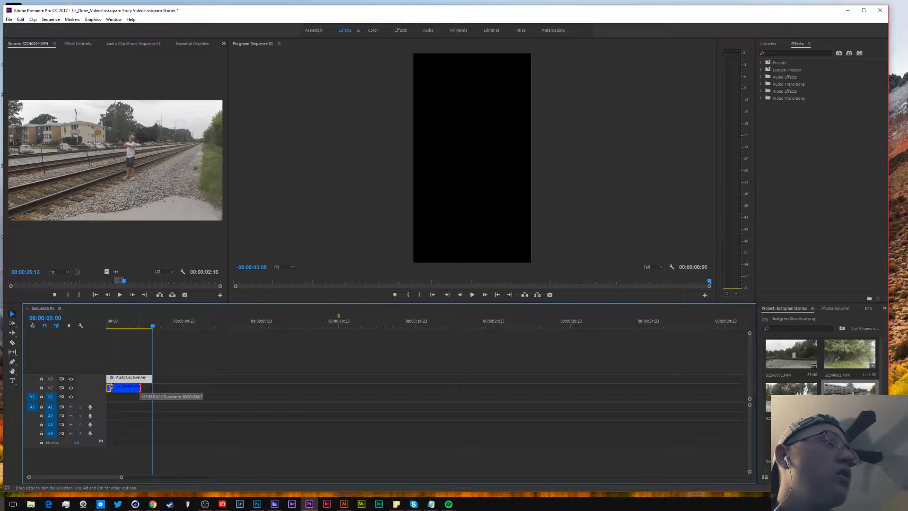
Place short excerpts of S2240003.MP4 and S2240001.MP4 after the first clip on V2, filling the time beneath the title
left_click_drag(791, 389, 46, 165)
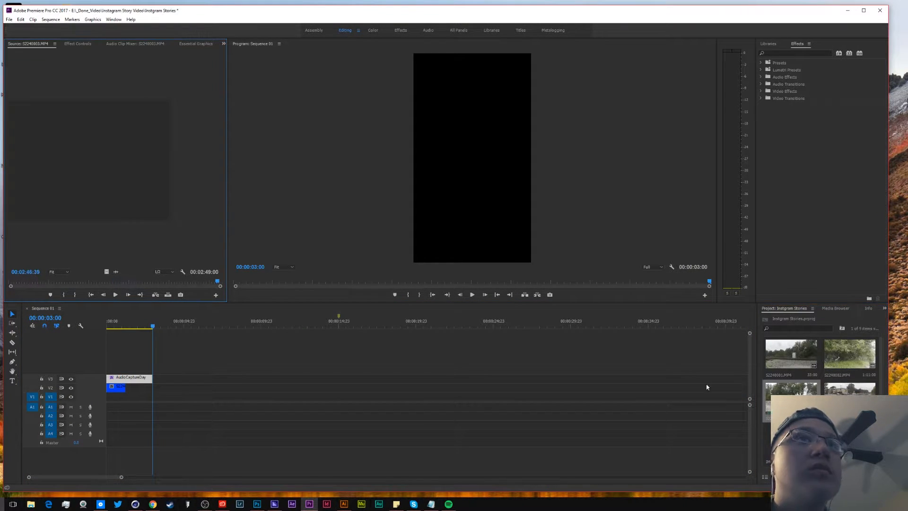
left_click_drag(83, 282, 35, 282)
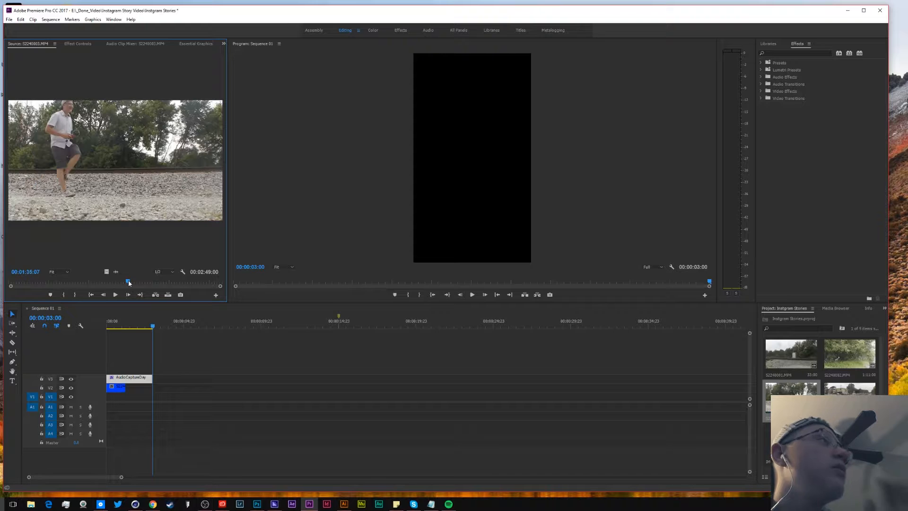
left_click_drag(129, 283, 158, 282)
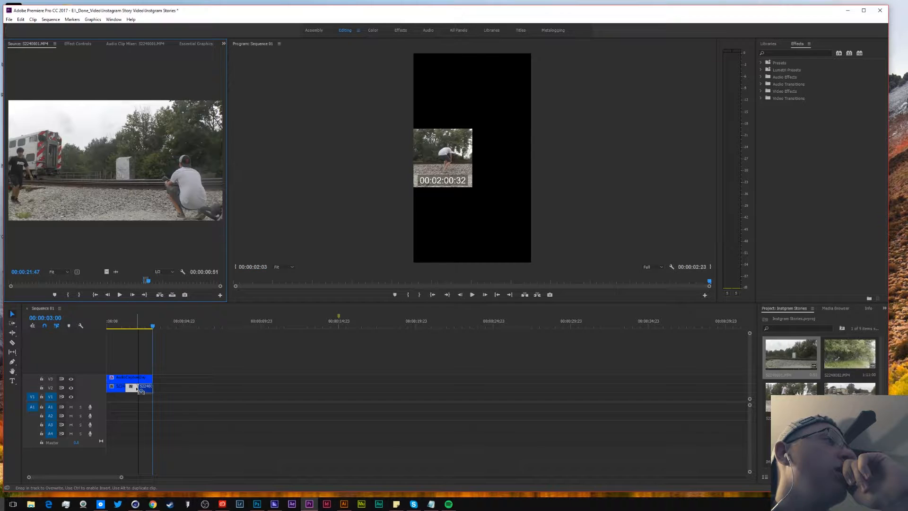
left_click_drag(140, 387, 138, 387)
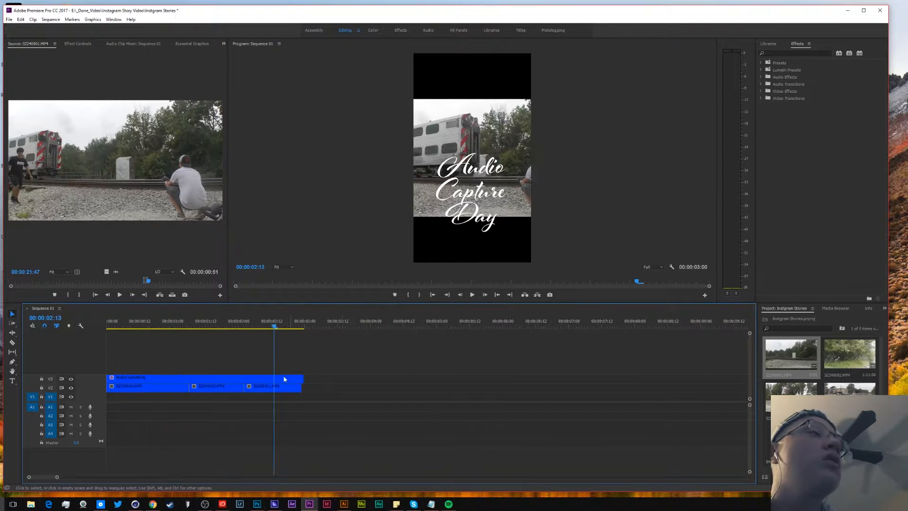
Lock track V3 to protect the title clip from edits
left_click(285, 389)
left_click(481, 174)
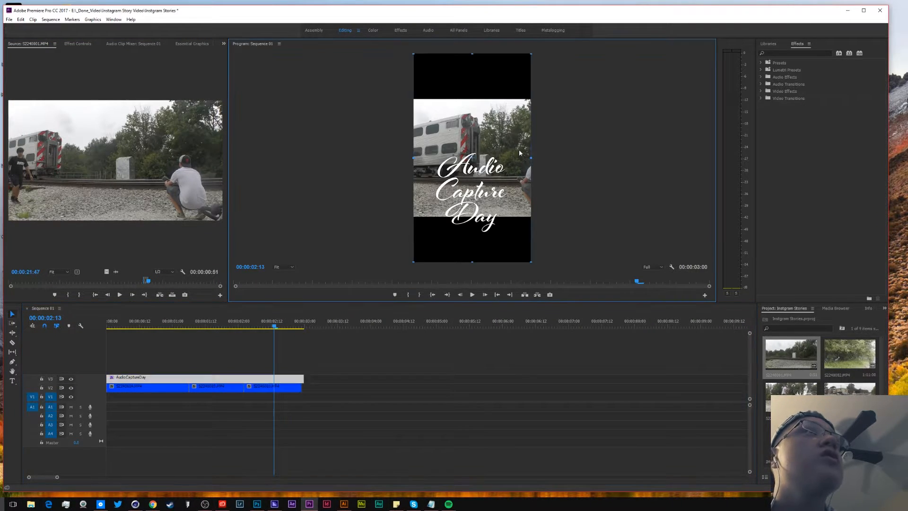
left_click(42, 380)
Scale the S2240001.MP4 clip to fill the vertical frame's height and shift it sideways to bring the crouching man into view
left_click(284, 386)
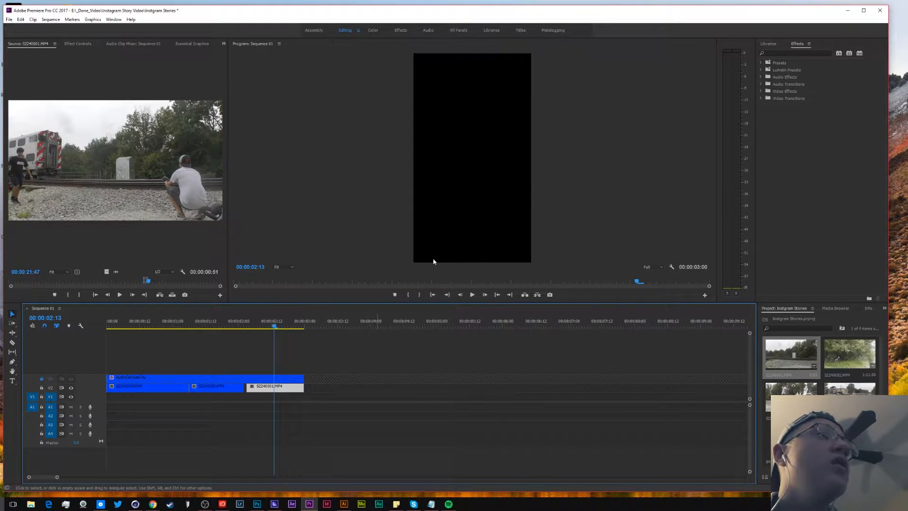
left_click(501, 99)
left_click_drag(576, 216, 642, 260)
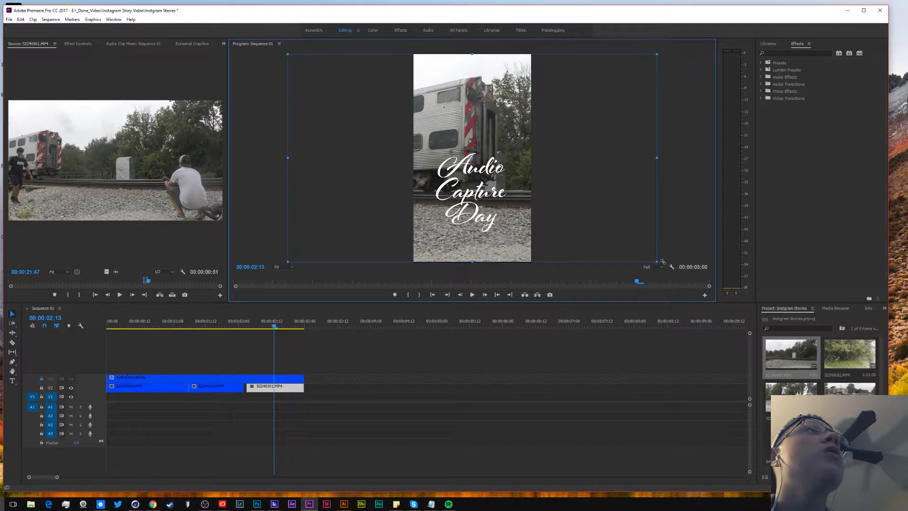
left_click_drag(507, 208, 461, 216)
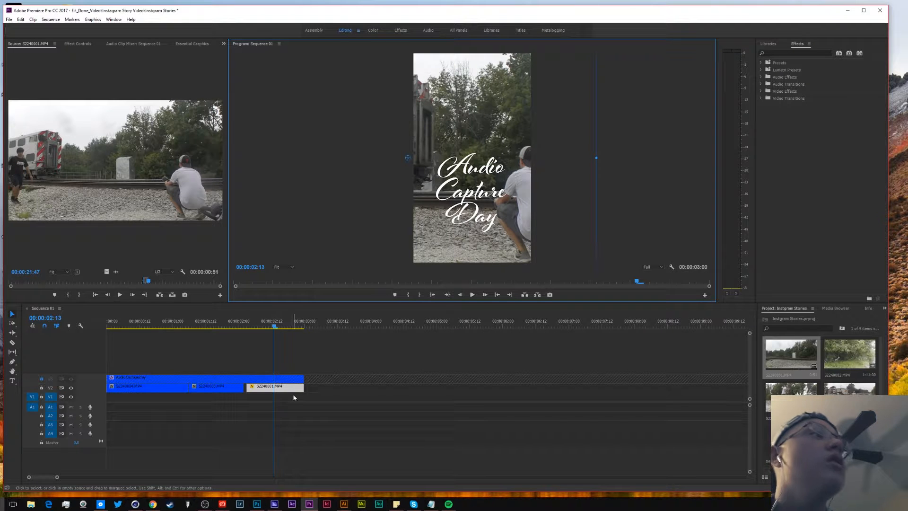
Extend the S2240003.MP4 clip to meet the clip after it and scale it up to fill the vertical frame
left_click(231, 389)
left_click_drag(240, 387, 242, 388)
left_click(231, 327)
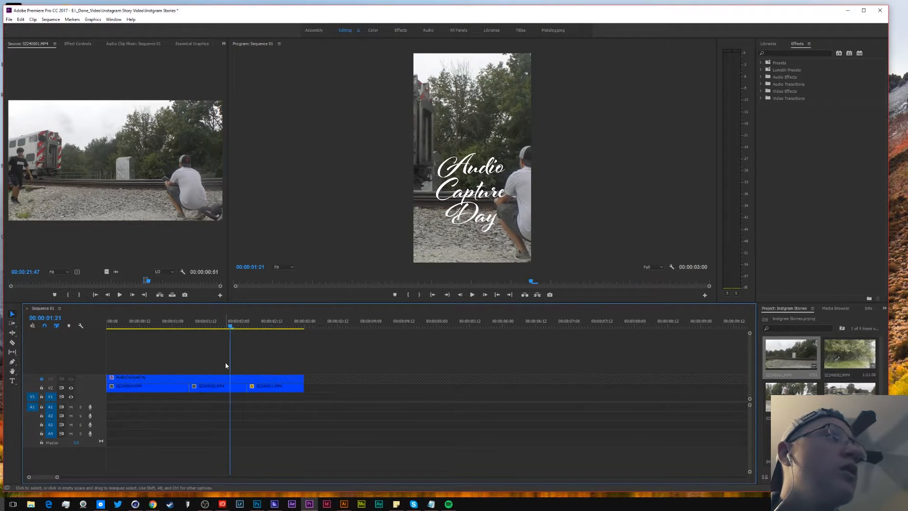
left_click(502, 155)
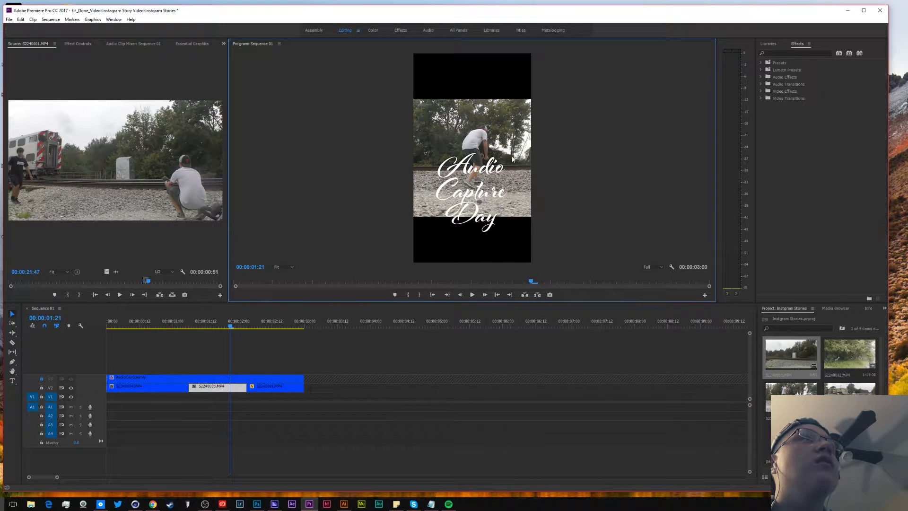
left_click_drag(575, 217, 667, 269)
Scale the S2240004.MP4 clip at the start of V2 up to fill the vertical frame
left_click(153, 326)
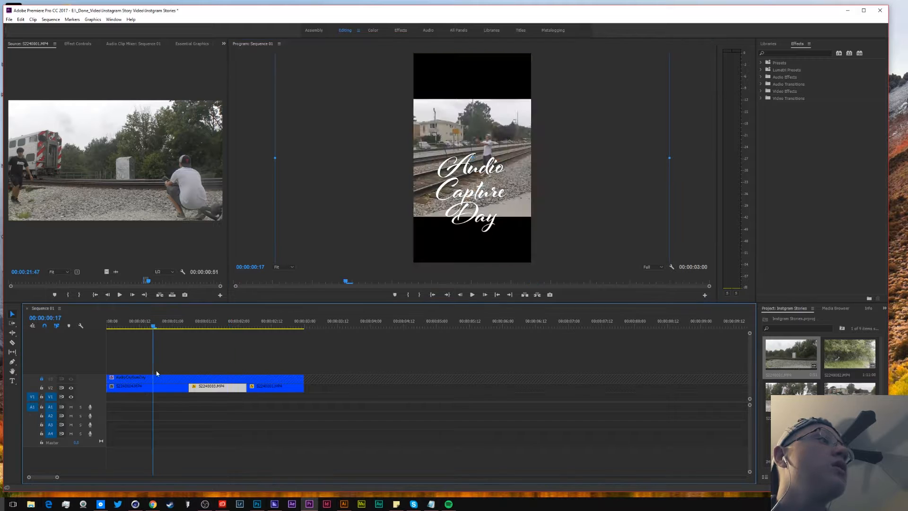
left_click(164, 390)
left_click(512, 182)
left_click_drag(577, 218, 692, 270)
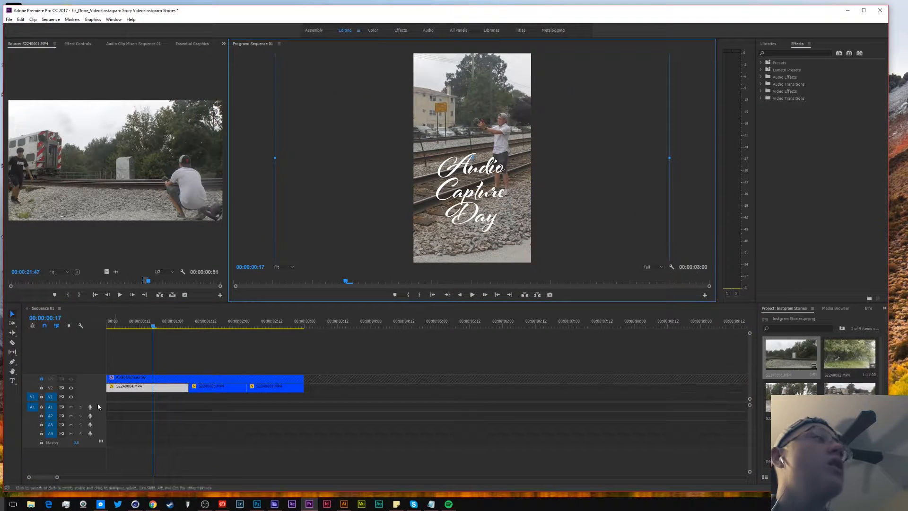
left_click_drag(128, 322, 233, 321)
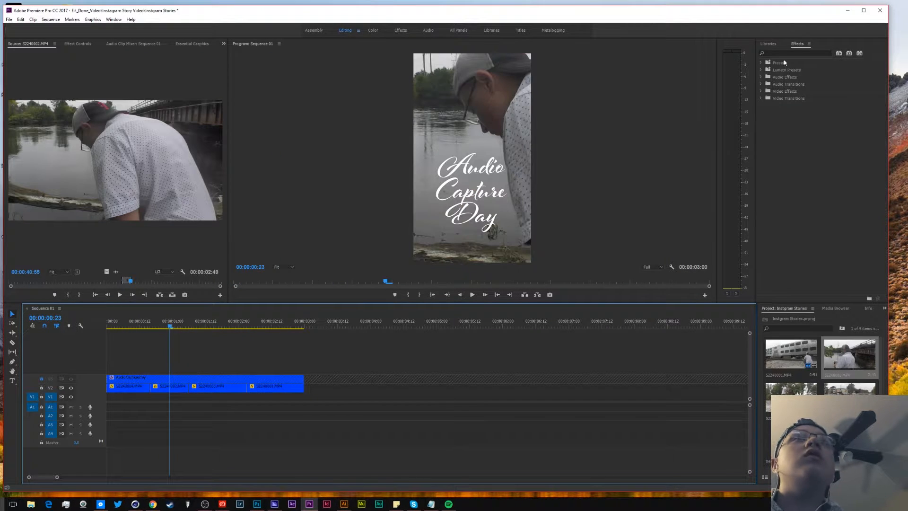
Search the effects for "gaus" and apply Gaussian Blur to the S2240001.MP4 clip on V2
left_click(783, 59)
type("gaus")
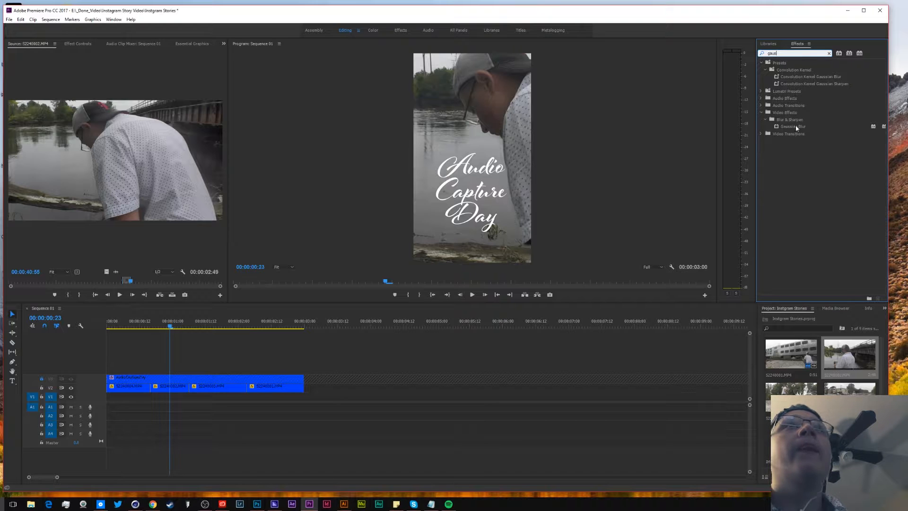
left_click_drag(795, 127, 316, 323)
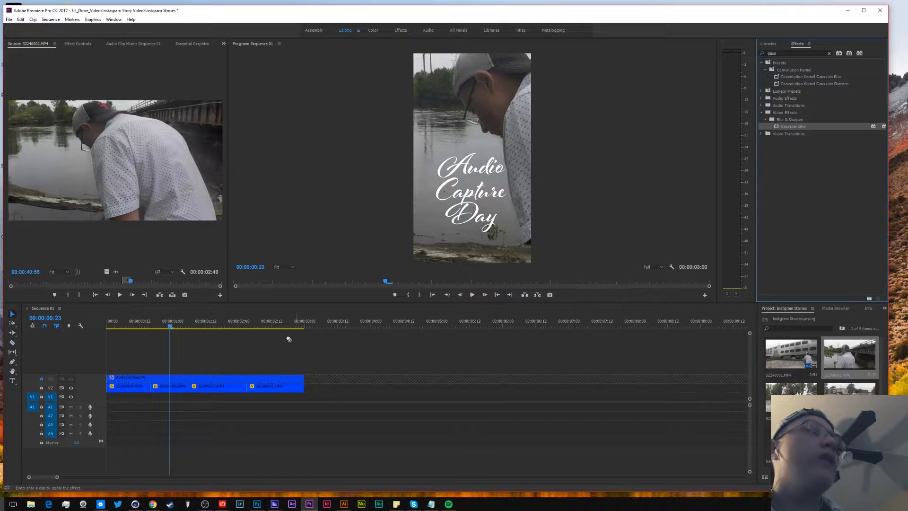
left_click_drag(263, 392, 266, 388)
left_click(263, 322)
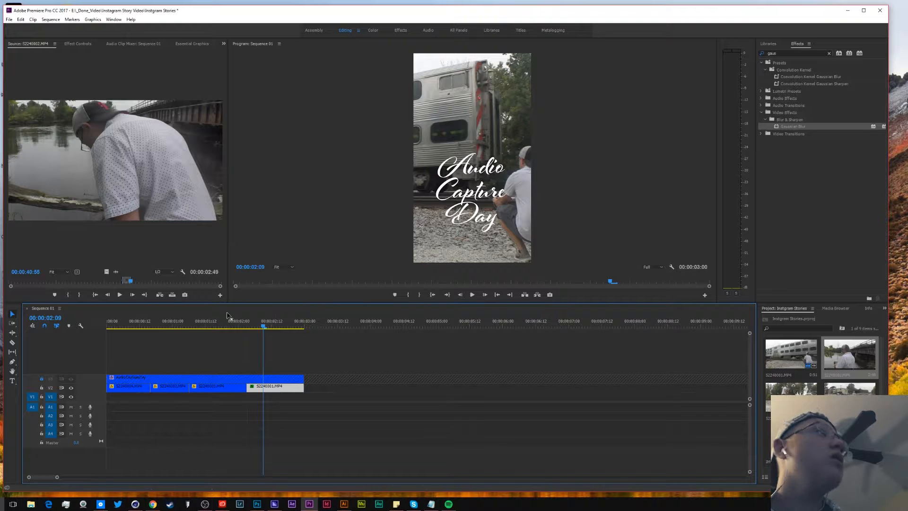
Try a Gaussian Blur Blurriness of 20 on the S2240001.MP4 clip, and settle on 50
left_click(78, 43)
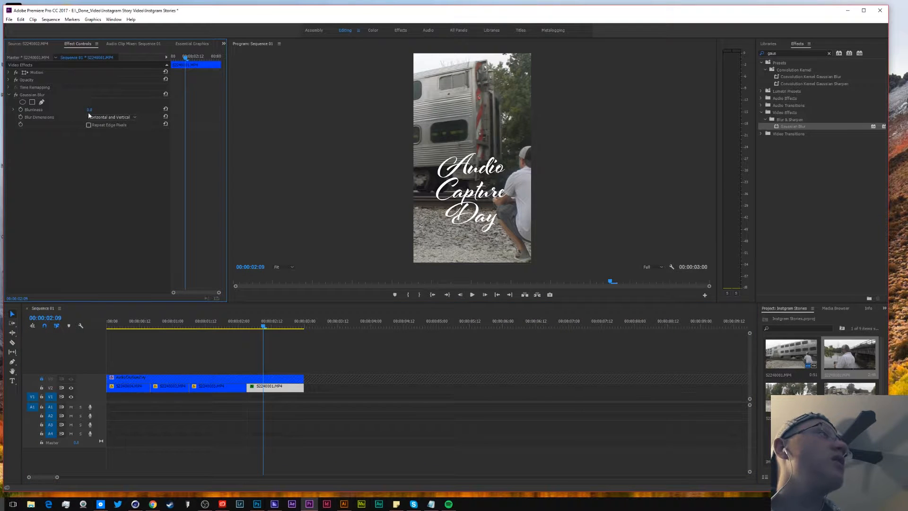
type("20")
key("Return")
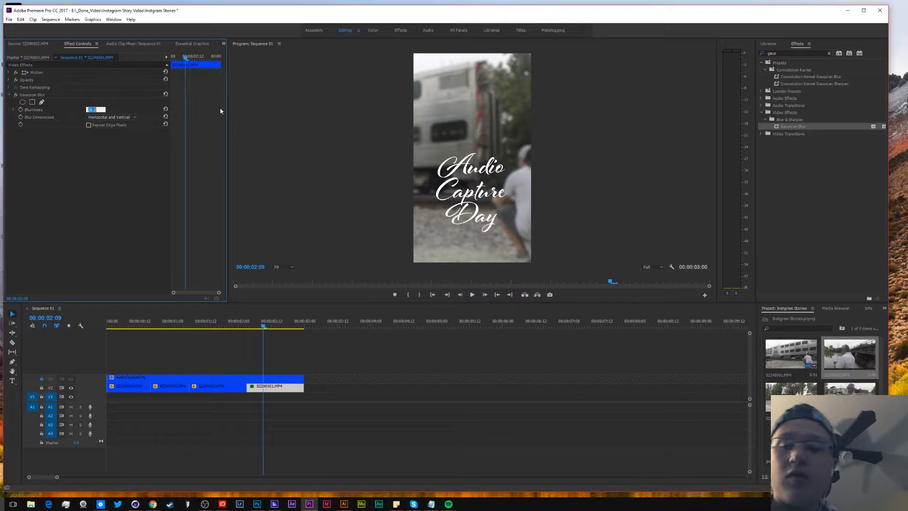
type("50")
key("Return")
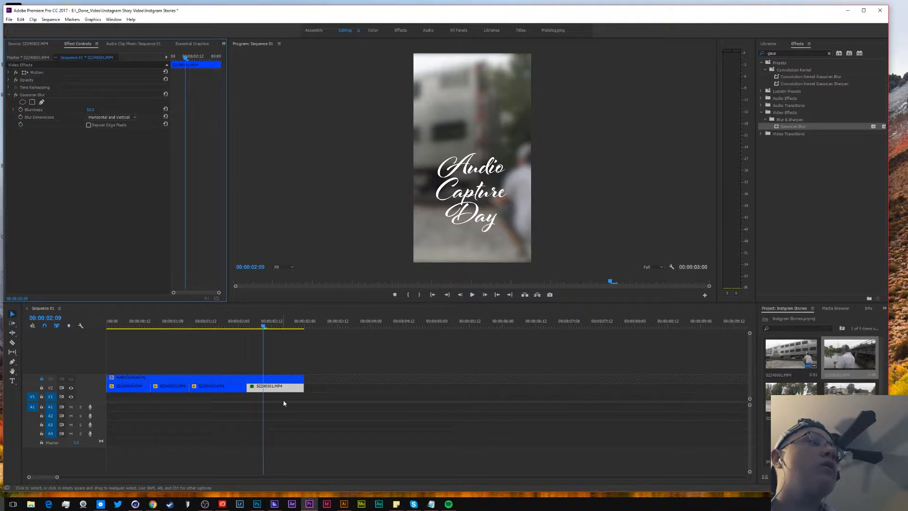
Copy the Gaussian Blur effect from the last clip and paste it onto the other three clips on V2
left_click(25, 95)
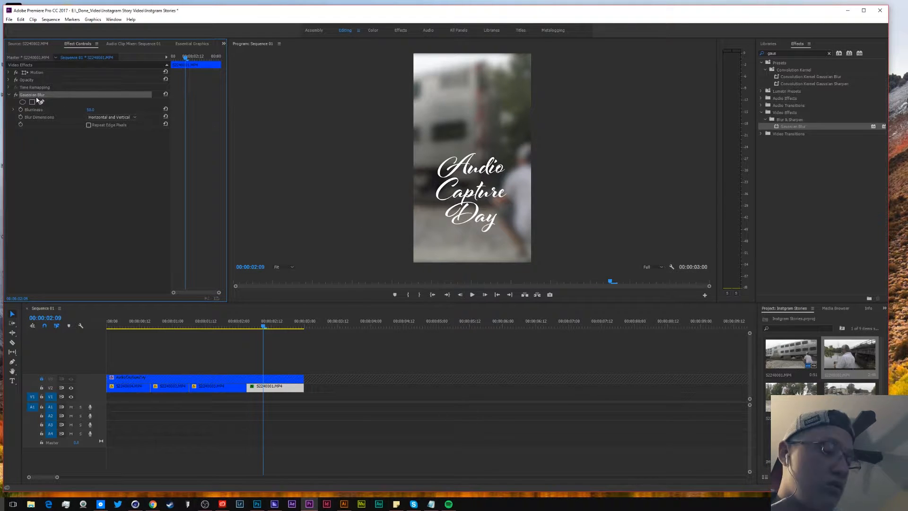
left_click(230, 323)
left_click(224, 388)
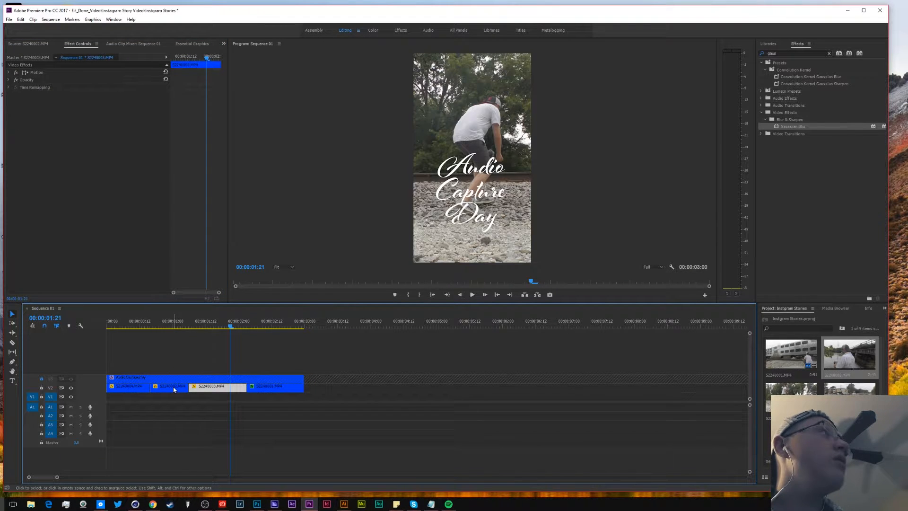
left_click(153, 385)
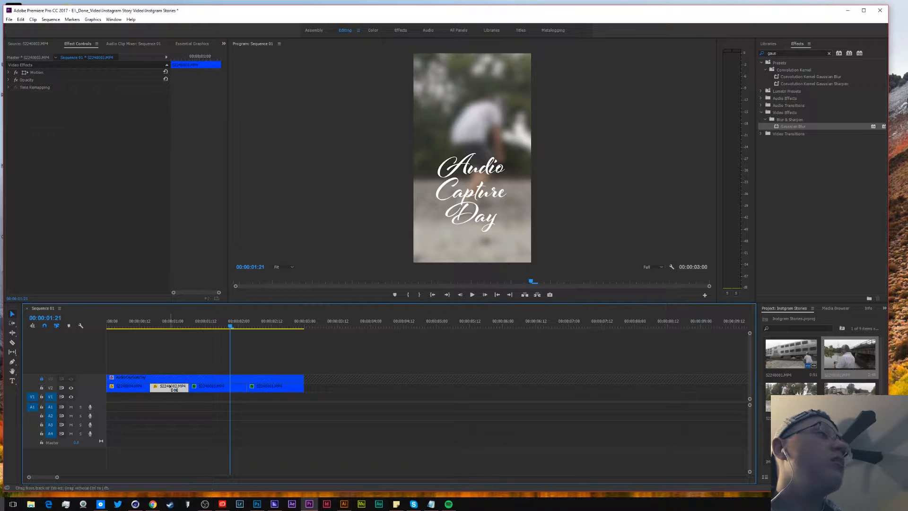
left_click(138, 386)
left_click(156, 326)
left_click_drag(157, 330, 107, 331)
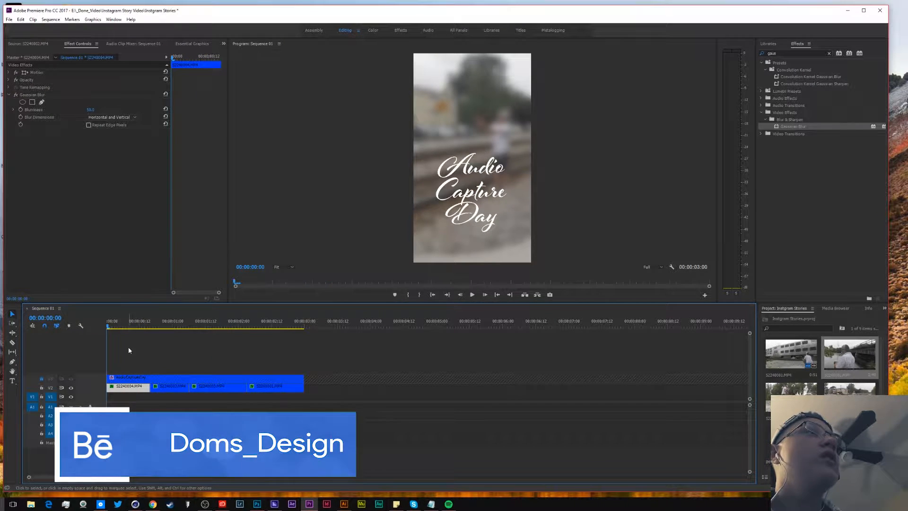
Add Film Dissolve transitions at the start and end of the V2 footage and at the cut between its second and third clips
right_click(110, 390)
left_click(137, 435)
right_click(303, 389)
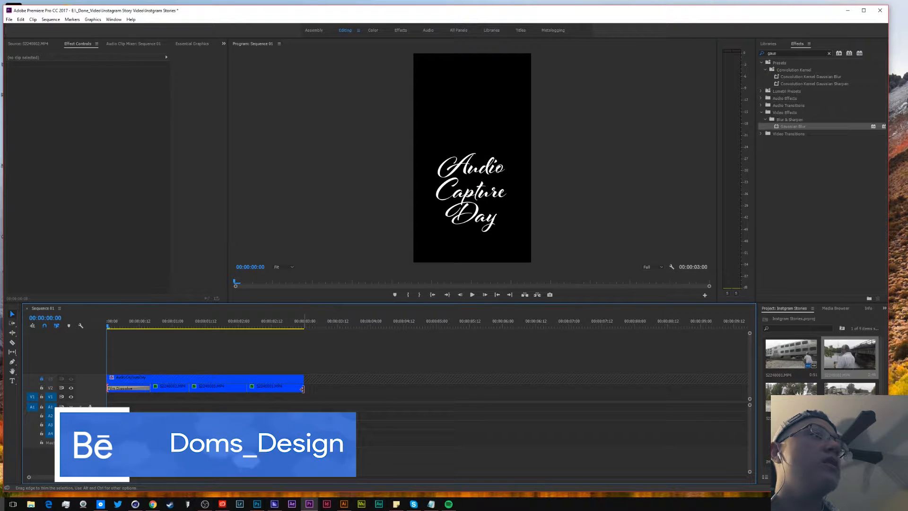
left_click(331, 435)
key("space")
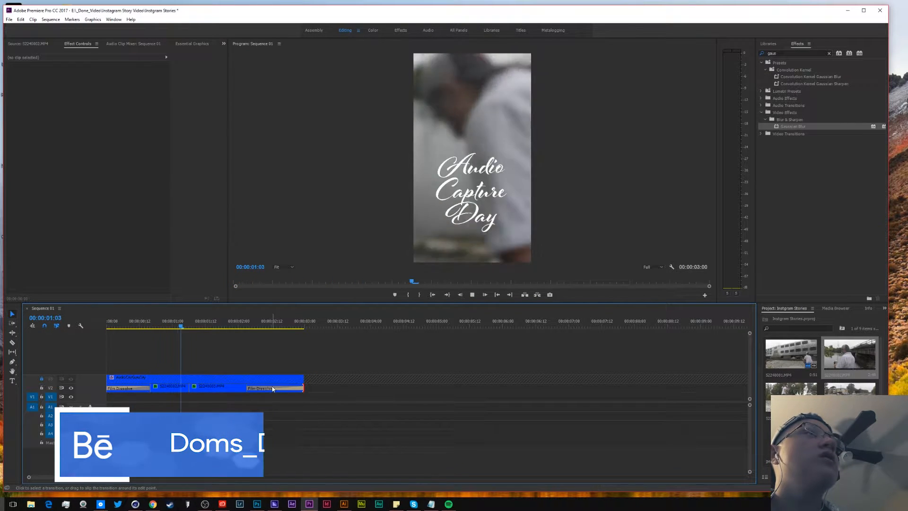
key("space")
right_click(189, 389)
left_click(224, 432)
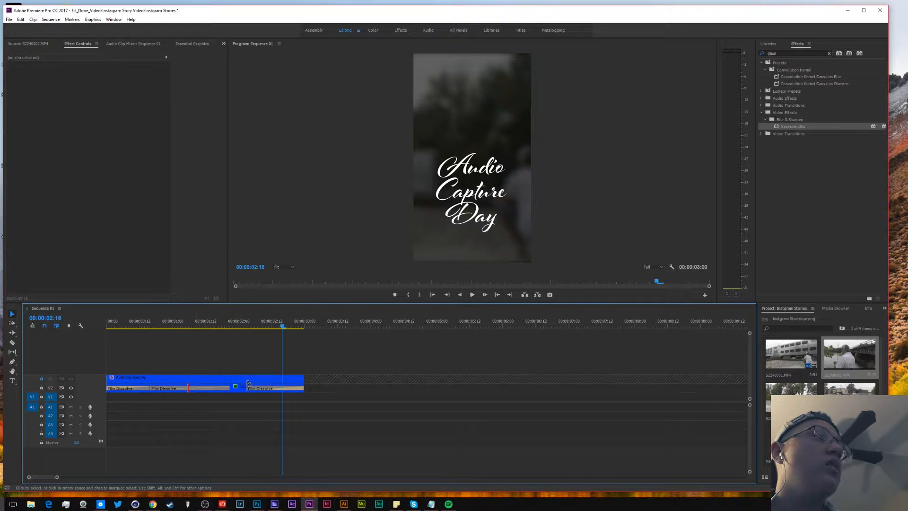
Play the sequence from the start to review the Film Dissolve transitions between the blurred clips
left_click(227, 386)
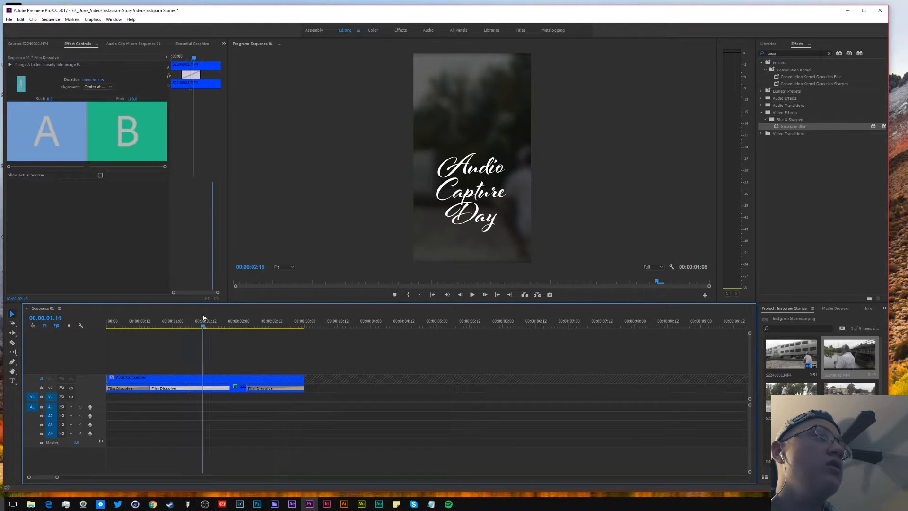
key("Home")
key("space")
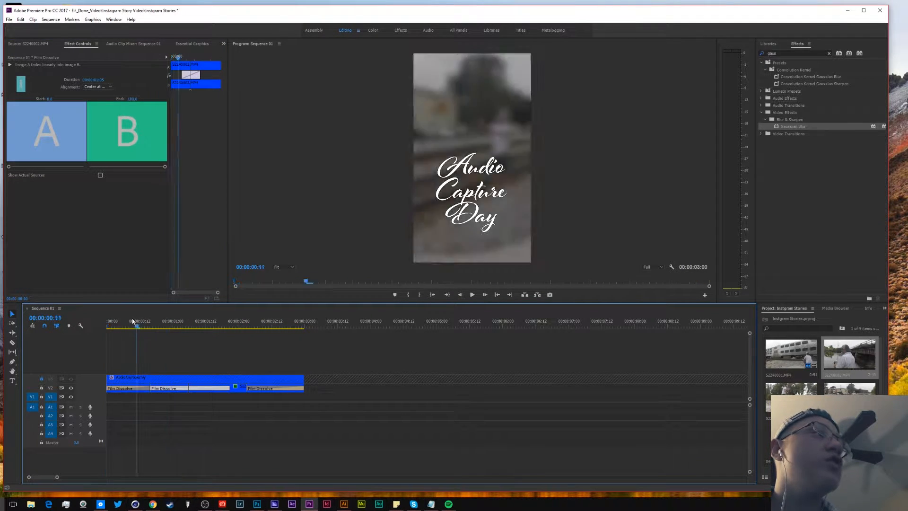
key("space")
key("Home")
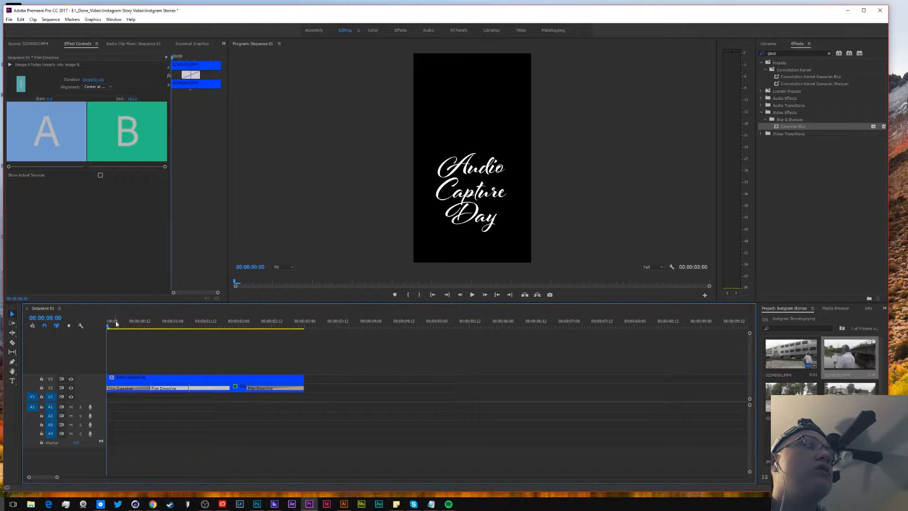
key("space")
key("space")
Add a Film Dissolve at the start of the title clip on V3, shorten it to about 7 frames, and play back the fade-in
right_click(106, 376)
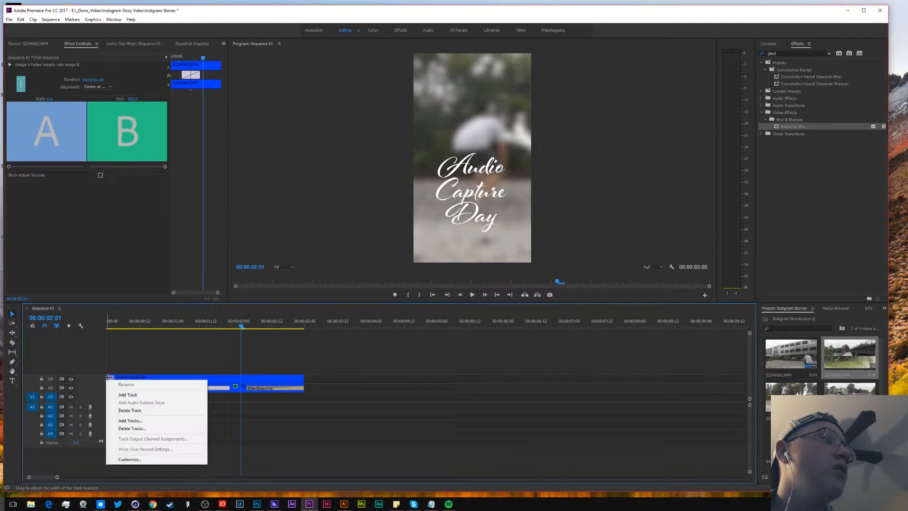
right_click(108, 377)
left_click(142, 423)
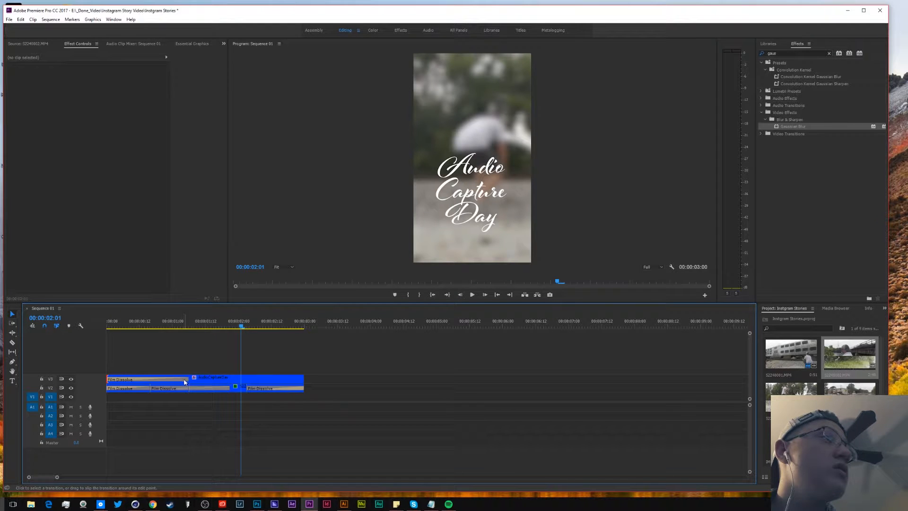
left_click_drag(123, 379, 124, 378)
key("Home")
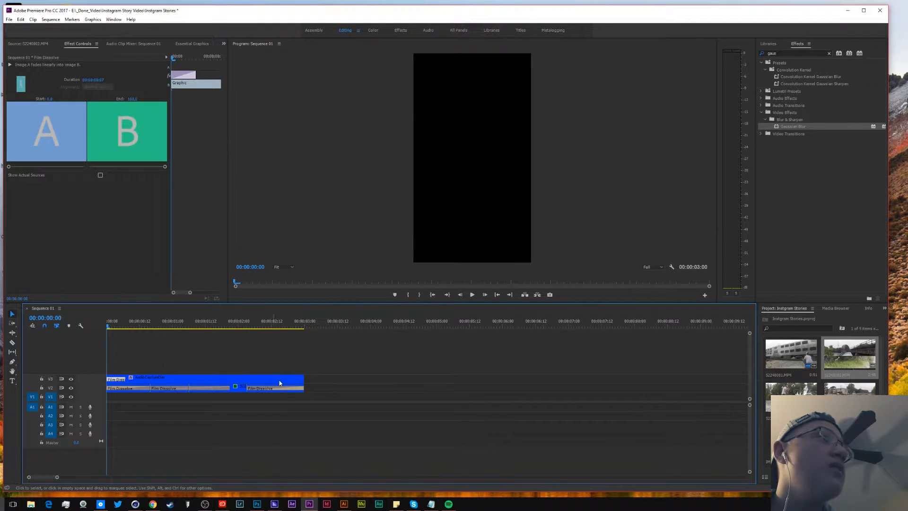
key("space")
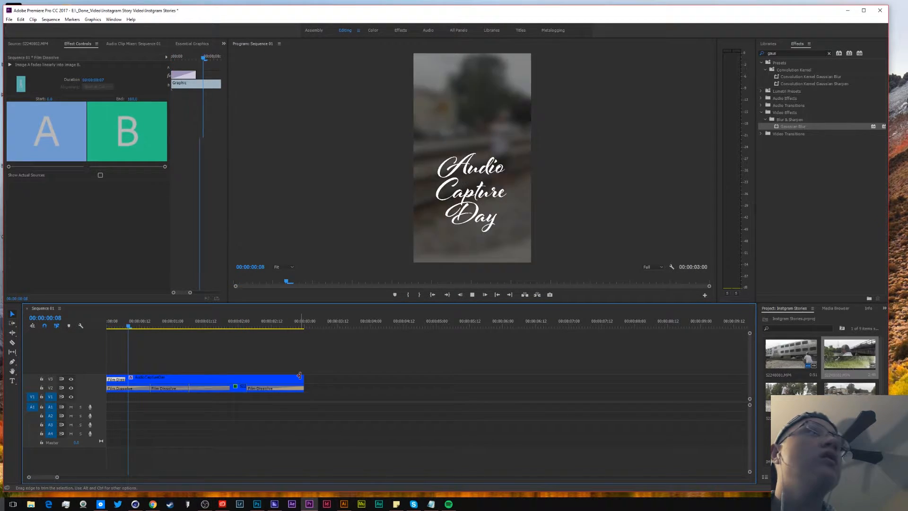
key("space")
left_click_drag(131, 319, 55, 327)
key("space")
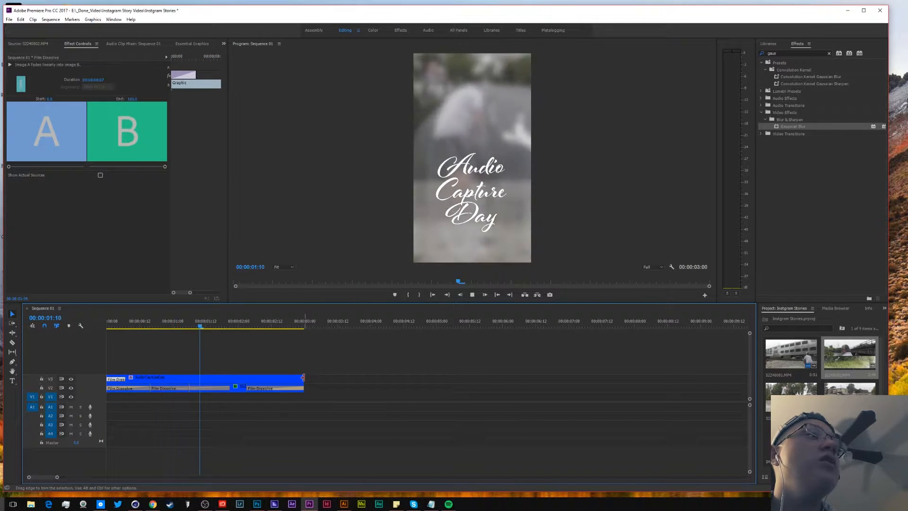
Add a Film Dissolve at the end of the title clip on V3, shorten it to about 6 frames, and play back the fade-out
right_click(304, 378)
left_click(344, 424)
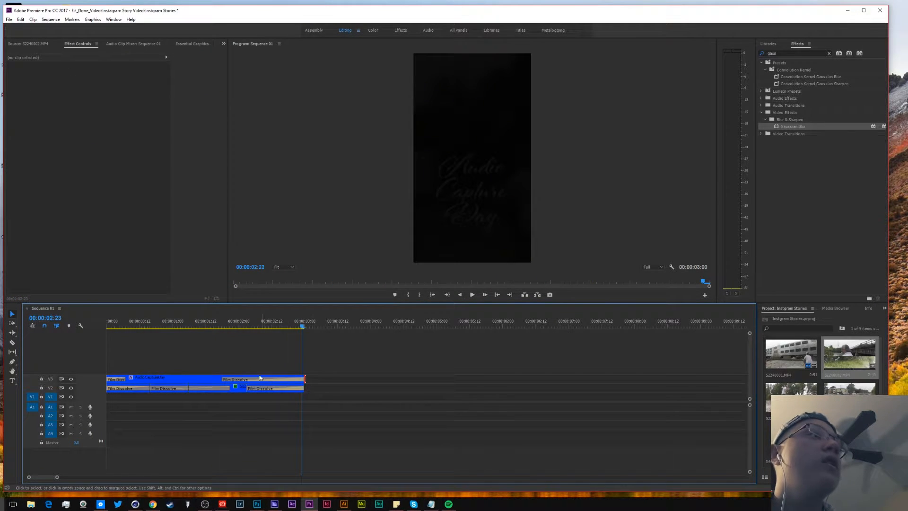
left_click(225, 378)
left_click_drag(225, 378, 291, 379)
left_click(278, 323)
key("space")
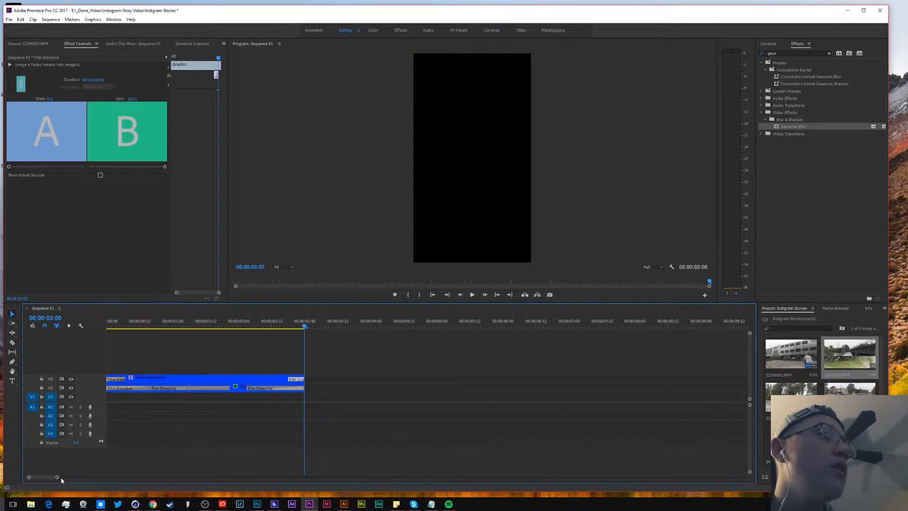
Open IMG_5594.MOV in the Source monitor and mark a 13-frame section ending at 00:00:03:01
left_click_drag(59, 478, 73, 479)
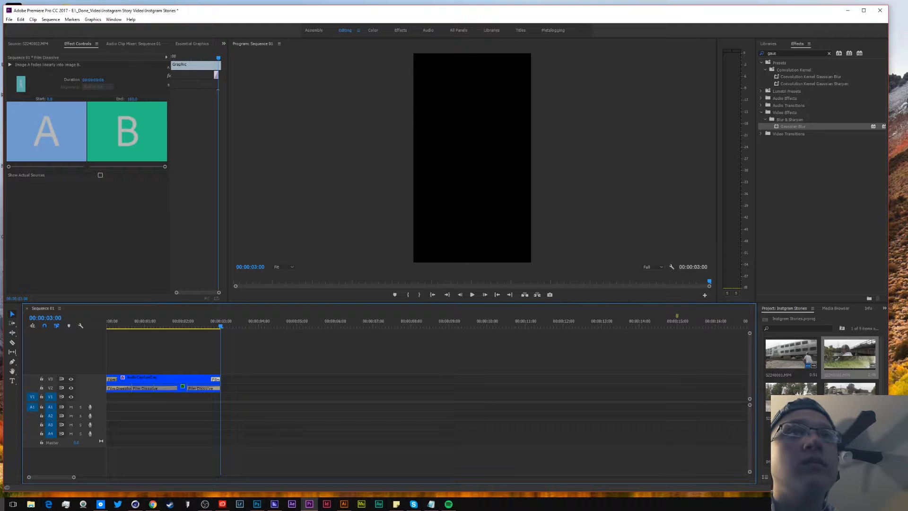
scroll(821, 359, "down", 3)
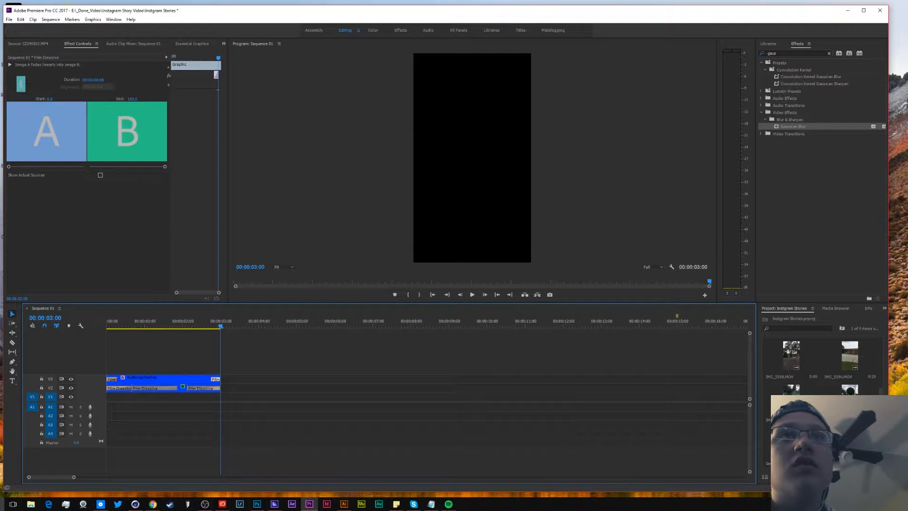
double_click(850, 389)
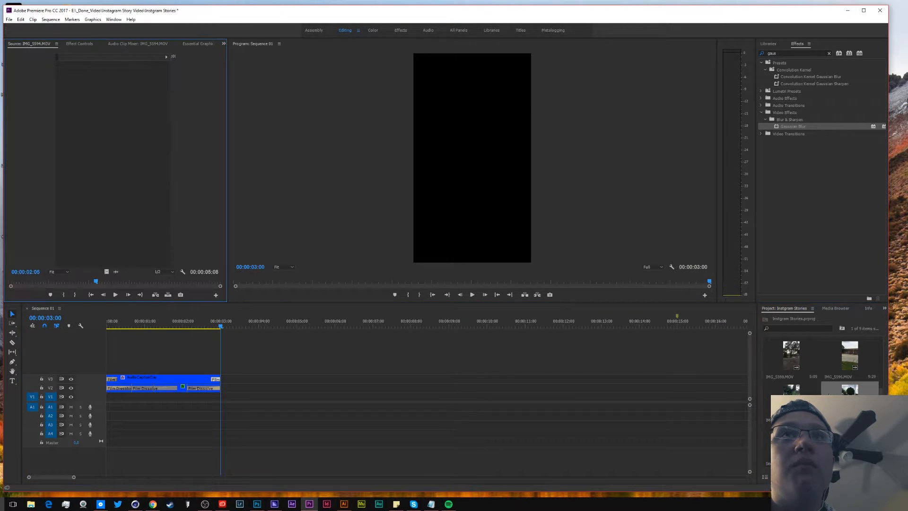
left_click_drag(77, 284, 131, 283)
left_click(64, 295)
left_click(79, 296)
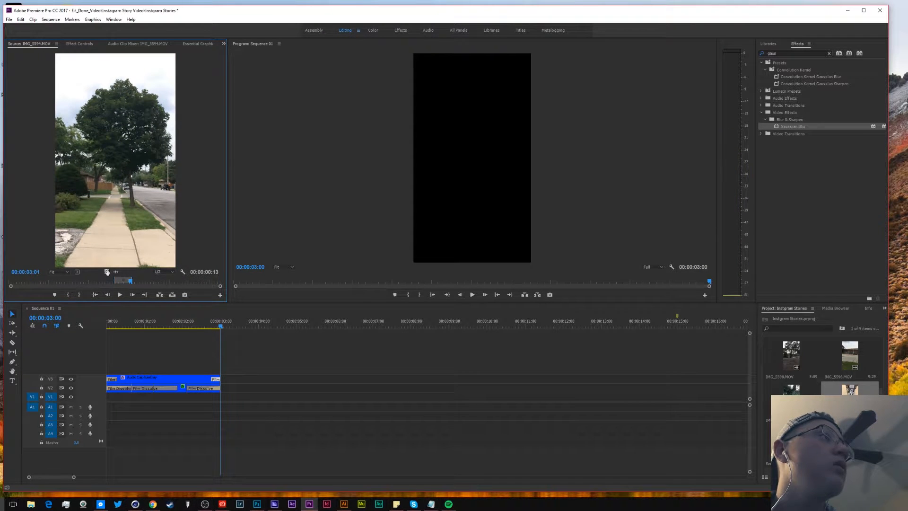
Place the marked IMG_5594.MOV section on V1 right after the title sequence, lengthen it to end at 00:00:04:14, and play it back
left_click_drag(216, 359, 219, 381)
left_click_drag(222, 326, 200, 326)
left_click_drag(253, 400, 280, 398)
key("space")
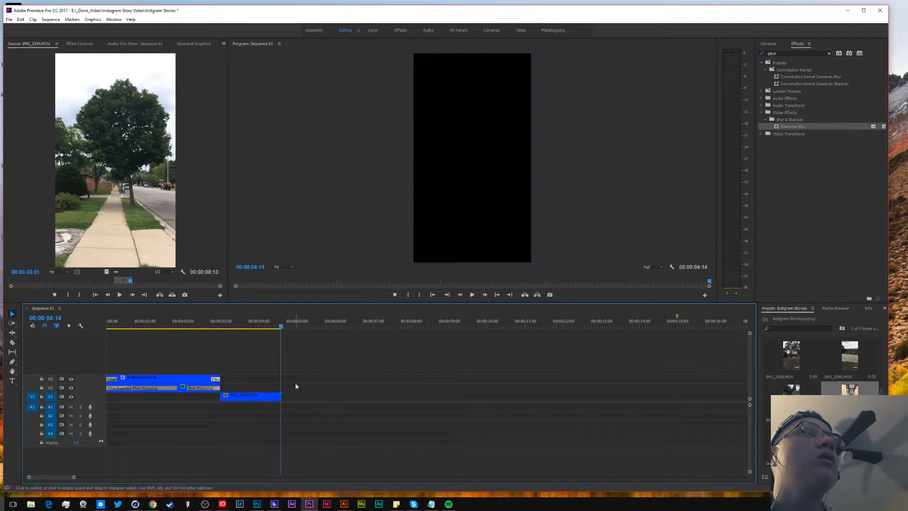
left_click(245, 317)
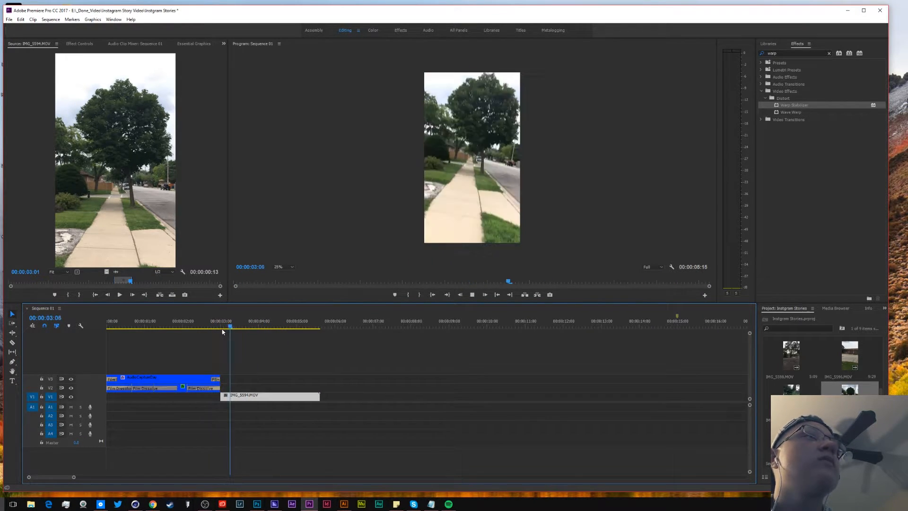
key("space")
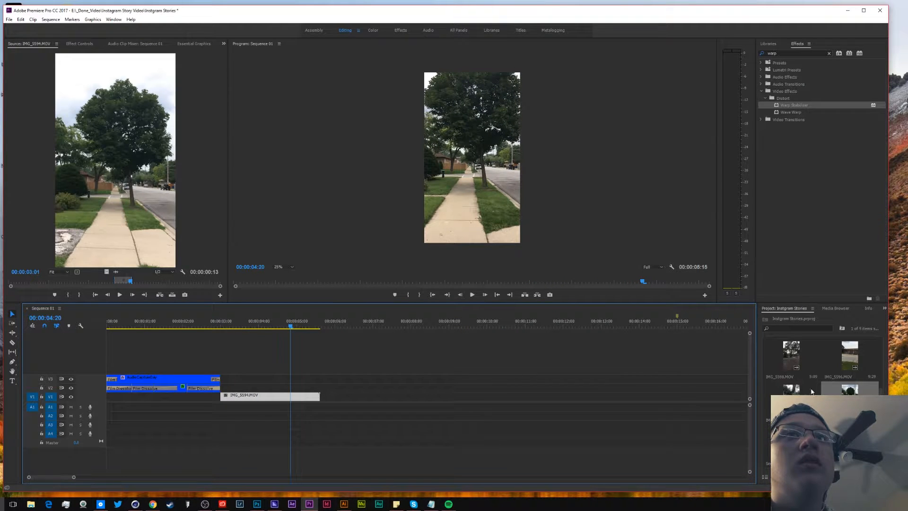
Mark a 3-frame section of IMG_5596.MOV ending at 00:00:09:03 and place it on V1 directly after IMG_5594.MOV
double_click(849, 359)
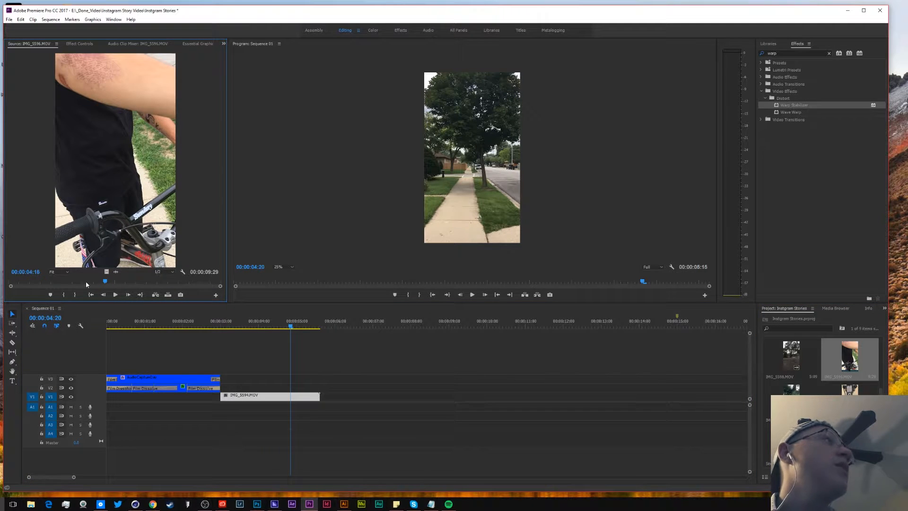
left_click_drag(111, 282, 170, 280)
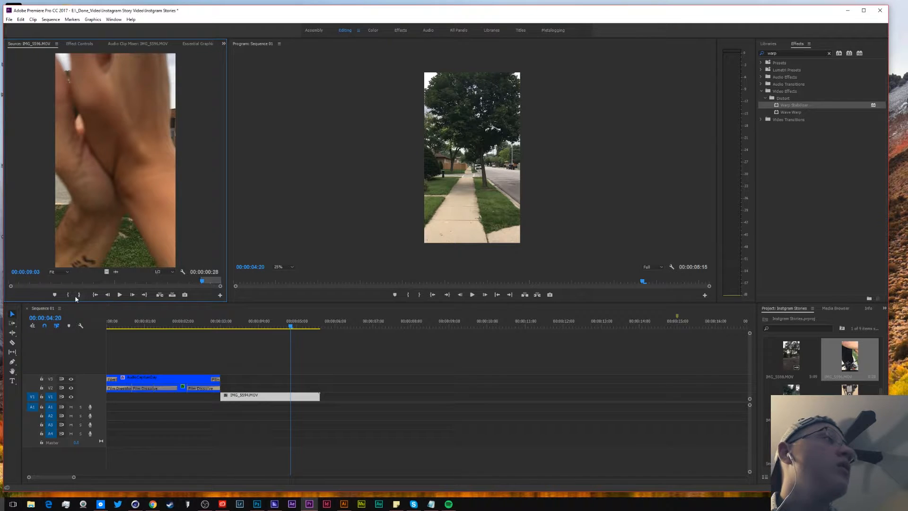
left_click(75, 296)
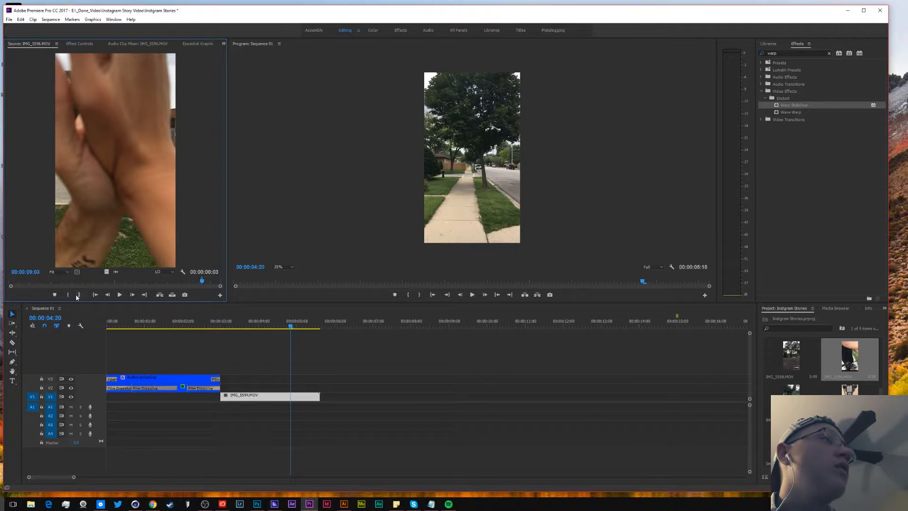
left_click_drag(105, 272, 321, 396)
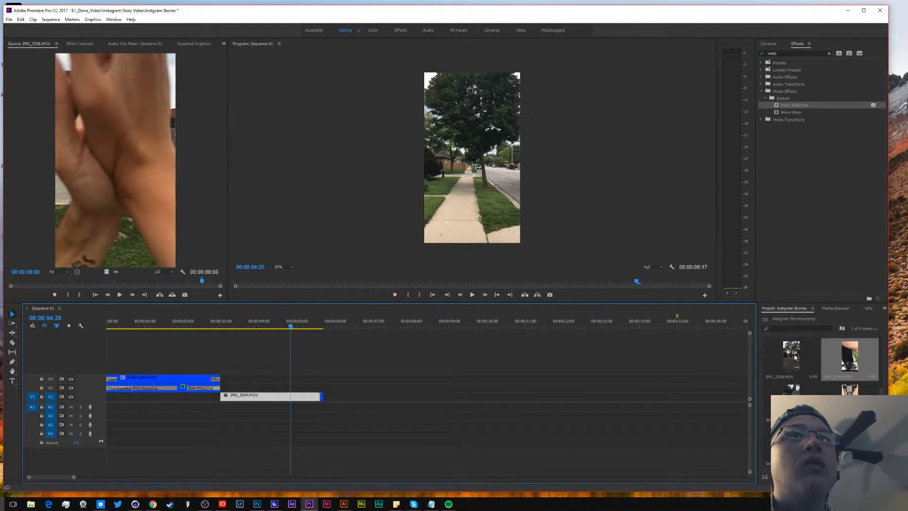
Open S2240002.MP4, mark the water-drop shot from 00:00:47:20 to 00:00:51:44, and place it at the end of the footage on V1
scroll(820, 364, "up", 3)
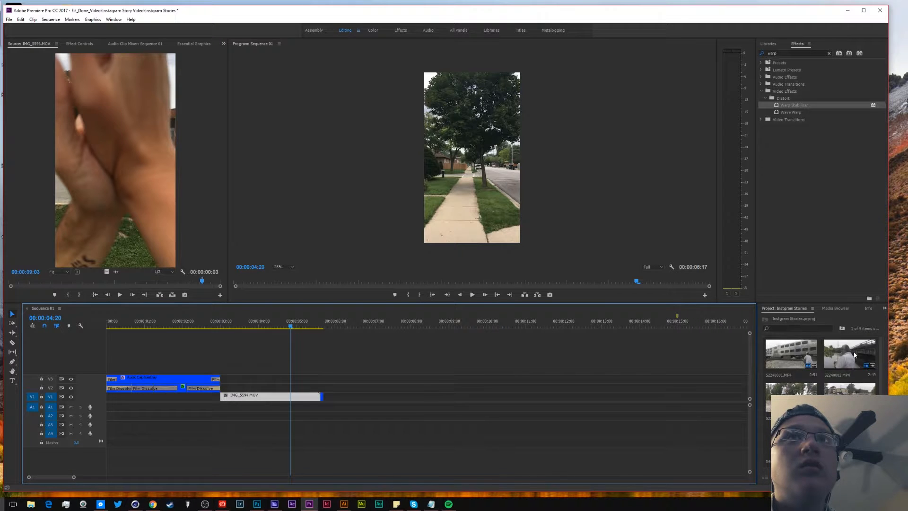
left_click(840, 355)
left_click_drag(114, 283, 149, 281)
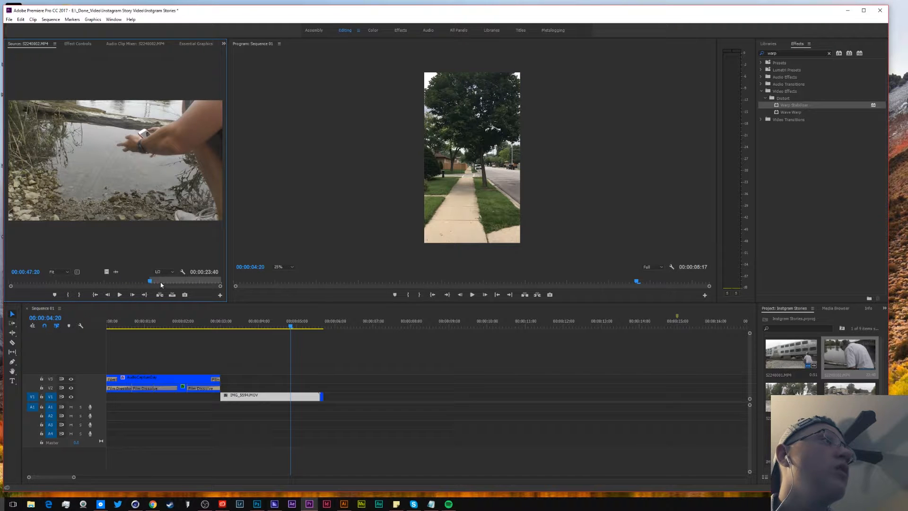
key("space")
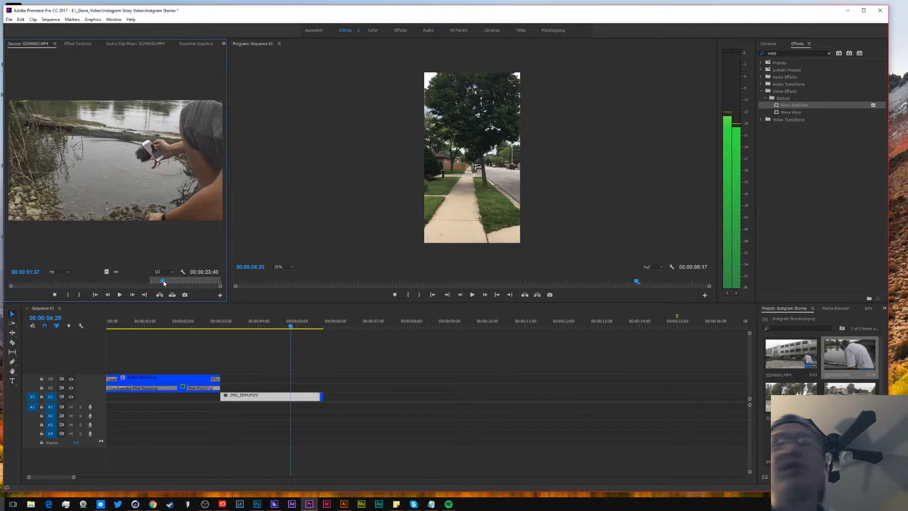
key("space")
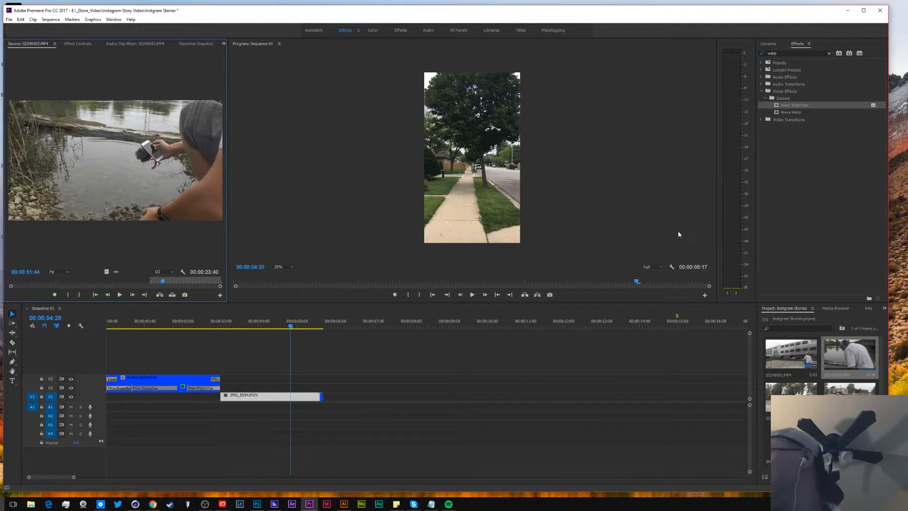
key("alt+Tab")
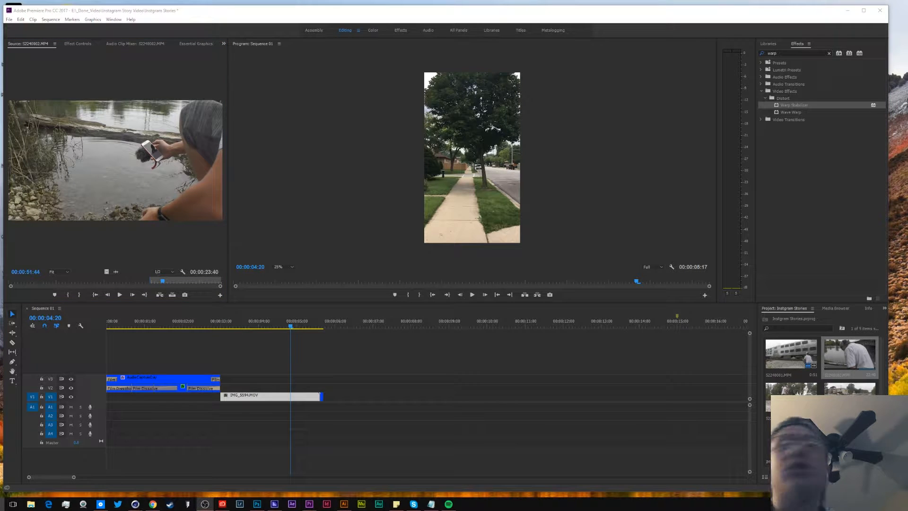
left_click(78, 295)
left_click_drag(106, 271, 329, 398)
Play through to the S2240002.MP4 clip and scale it up to fill the height of the vertical frame
left_click(353, 362)
key("space")
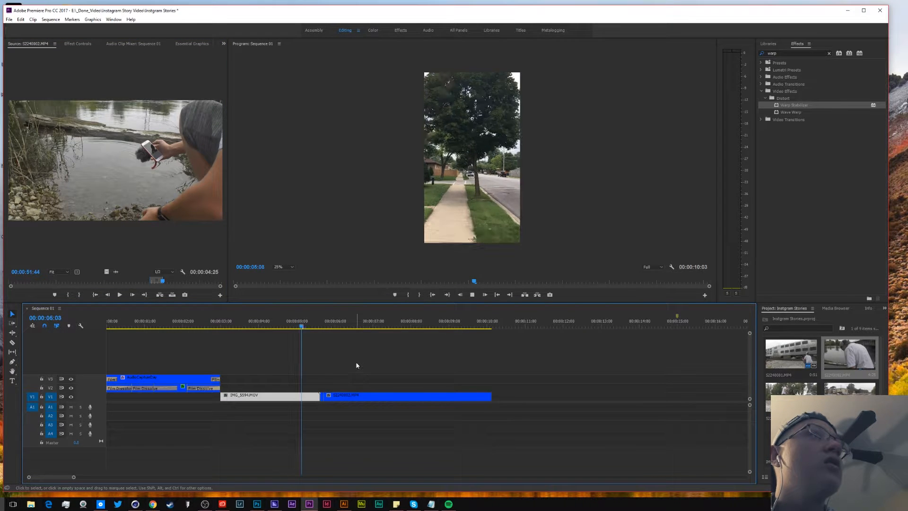
key("space")
left_click(481, 171)
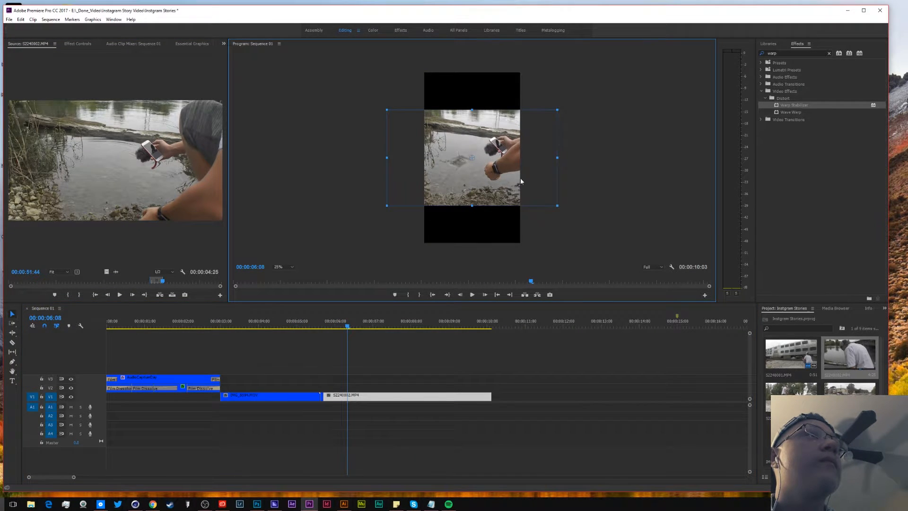
left_click_drag(559, 206, 609, 245)
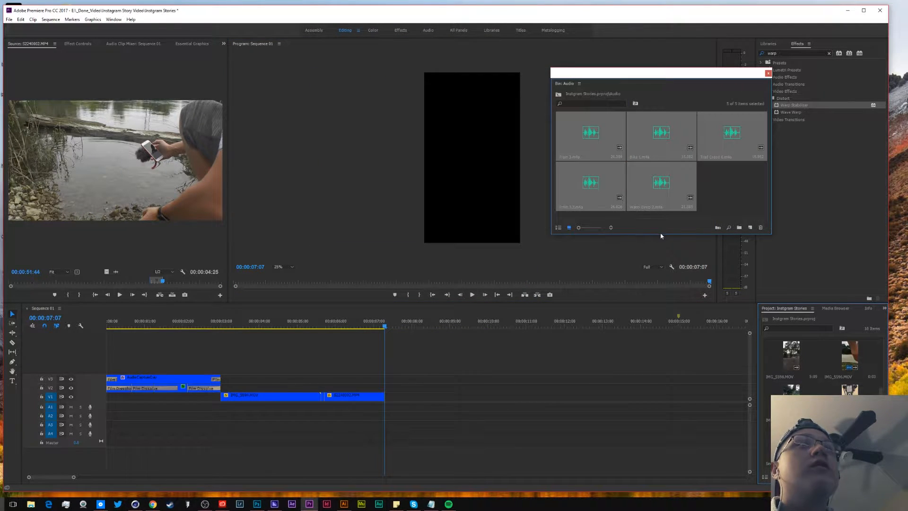
Open the Water Drop 2.m4a recording, mark its second splash from 00:00:06:16 to 00:00:07:40, and place it on A1 beneath the water-drop clip
left_click(711, 183)
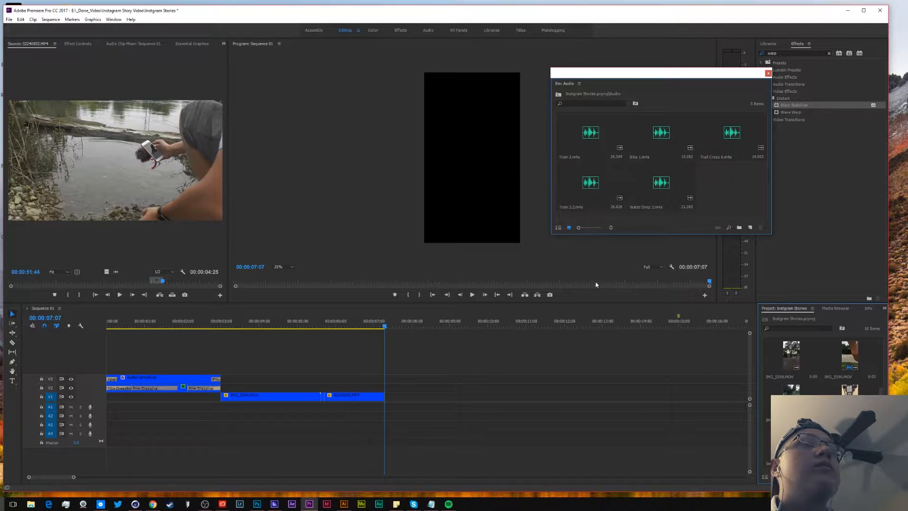
left_click_drag(361, 327, 344, 330)
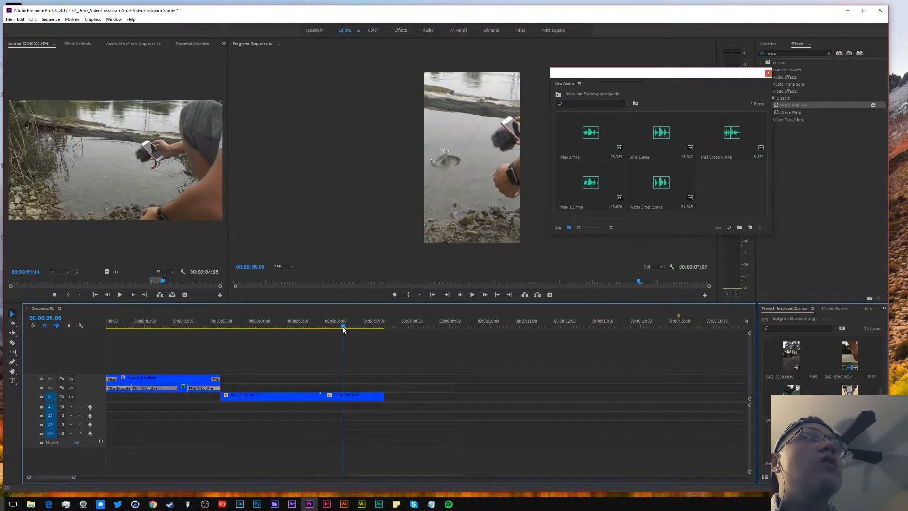
double_click(662, 185)
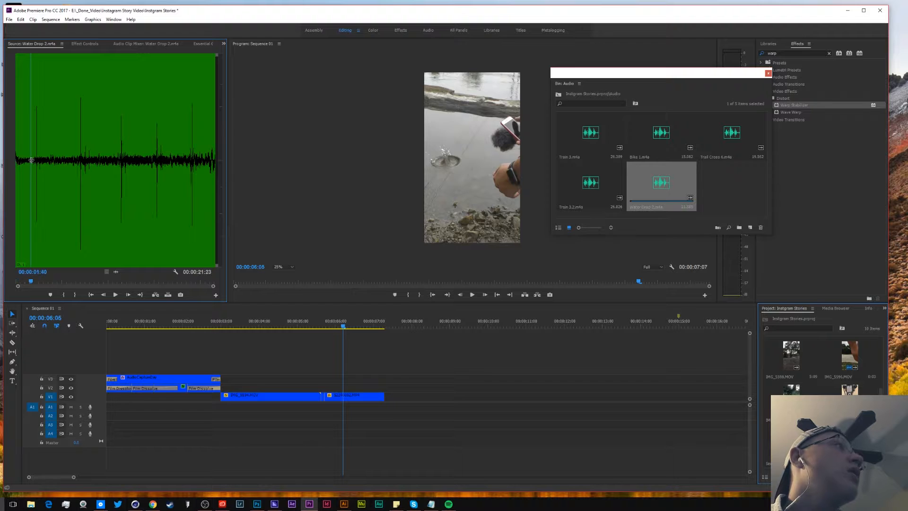
left_click(73, 162)
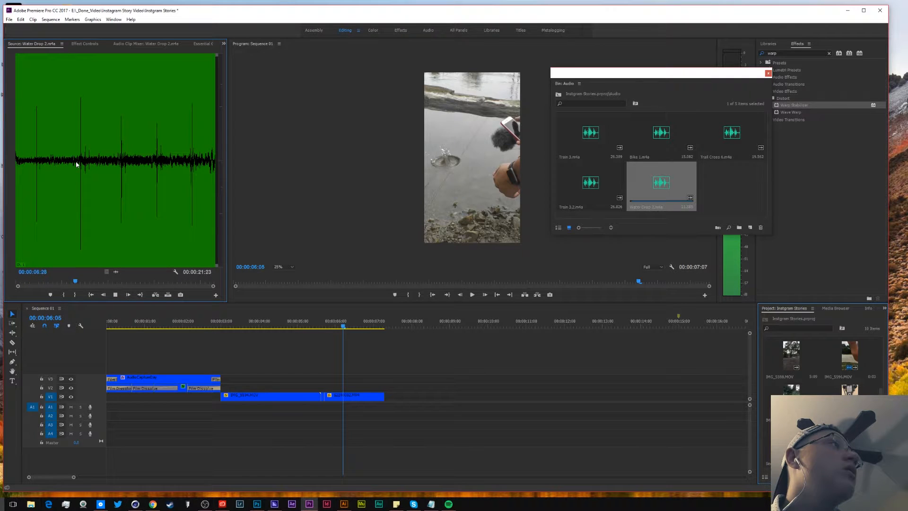
left_click(74, 162)
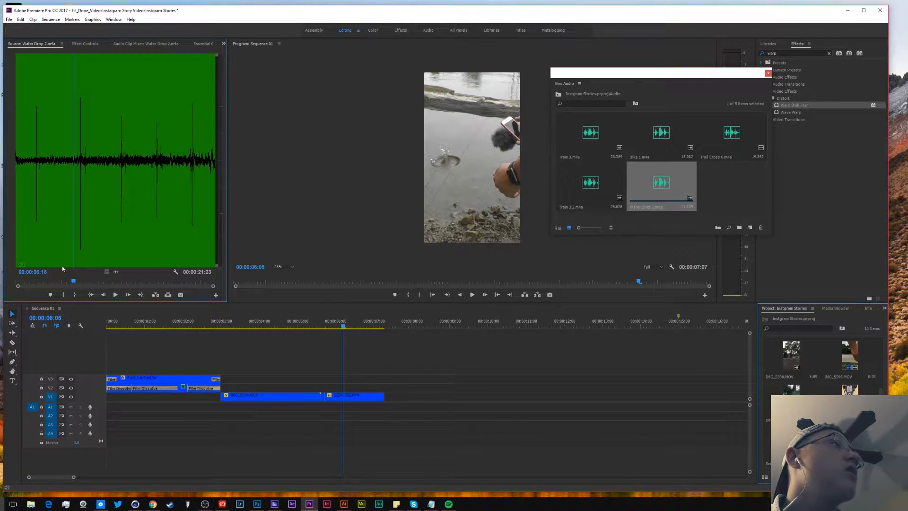
left_click(66, 295)
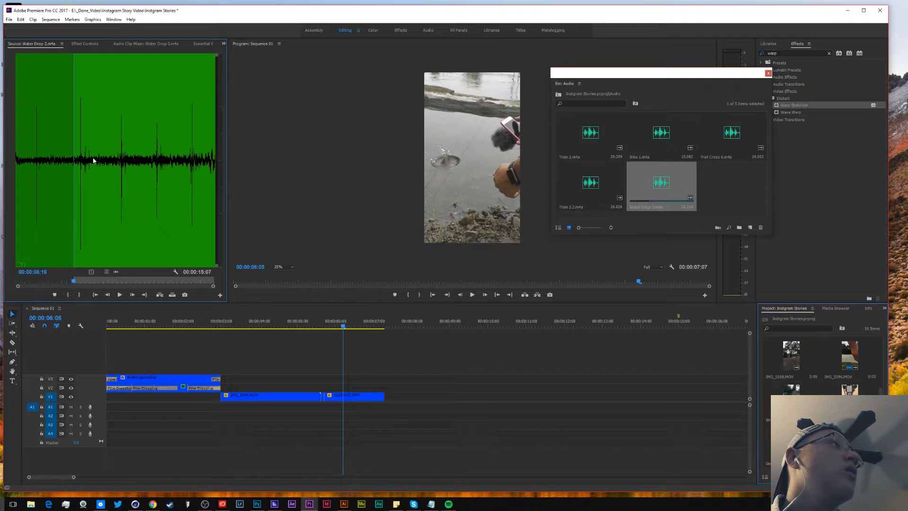
left_click(80, 294)
left_click_drag(116, 272, 336, 408)
Align the sound's splash peak with the visible splash at 00:00:06:02 and fit the sound's ends to the water-drop clip
key("alt+equal")
left_click_drag(343, 326, 340, 336)
left_click_drag(373, 426, 358, 424)
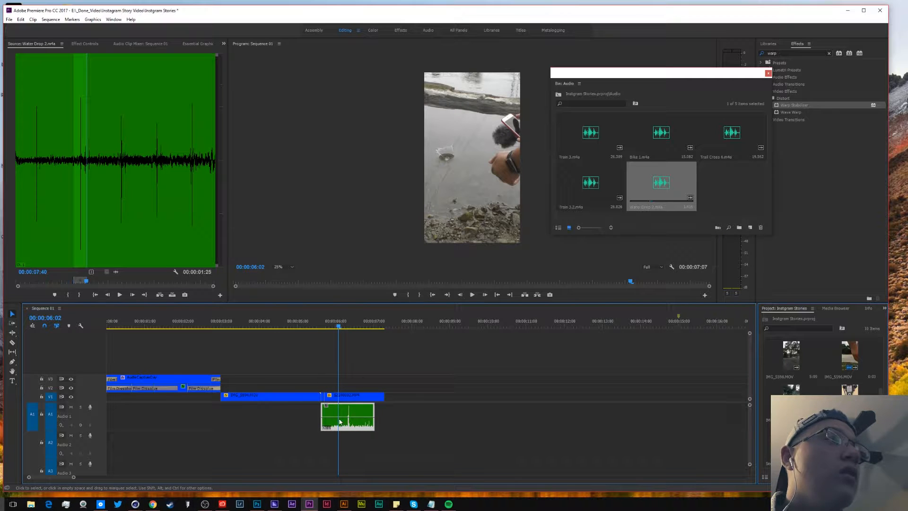
left_click_drag(338, 415, 383, 414)
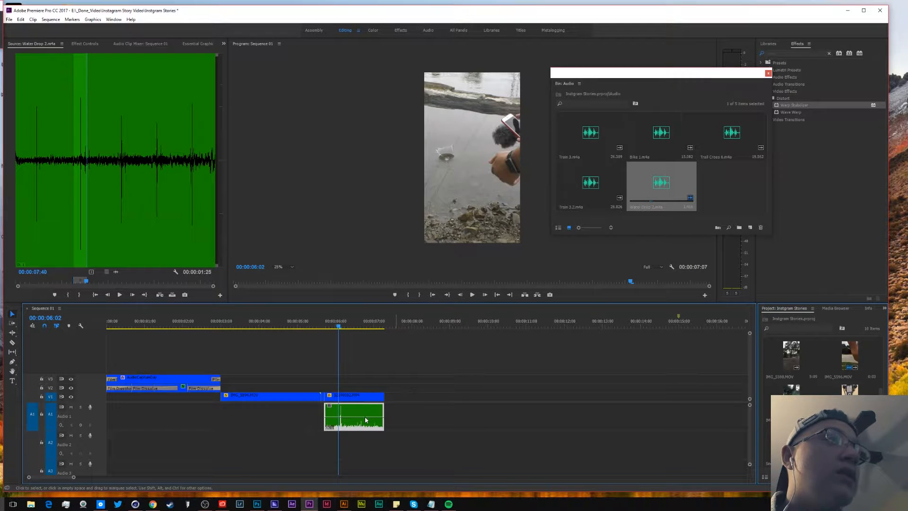
Try to apply the default transition to the end of the water-drop sound
right_click(383, 420)
left_click(381, 421)
right_click(383, 420)
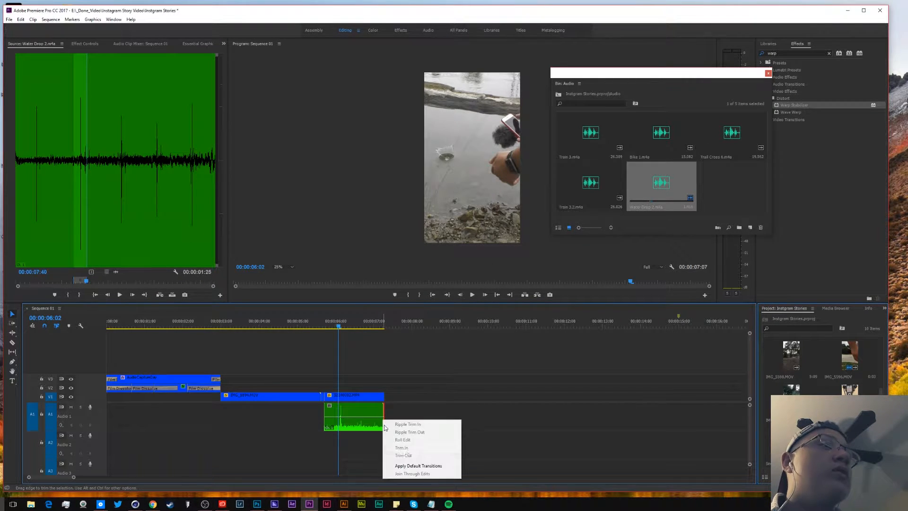
left_click(417, 465)
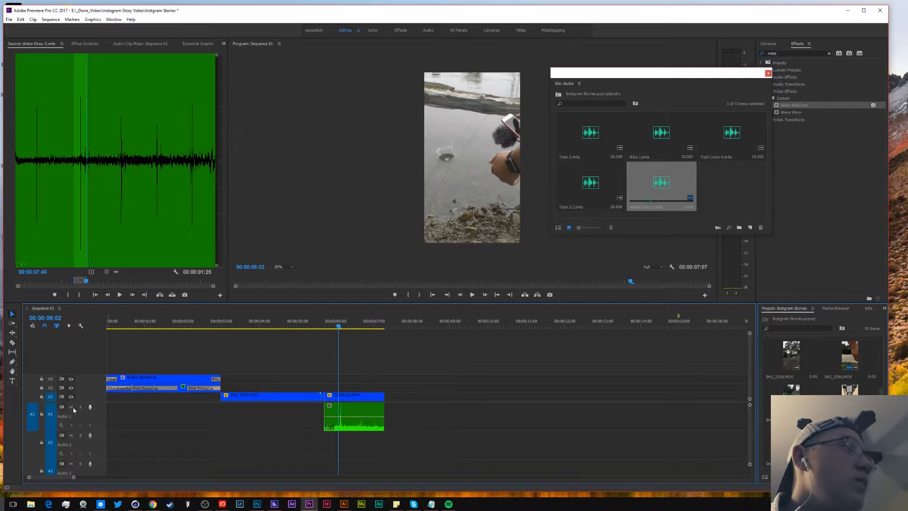
Lower the water-drop sound's level in the Audio Clip Mixer and play back the section
left_click(326, 423)
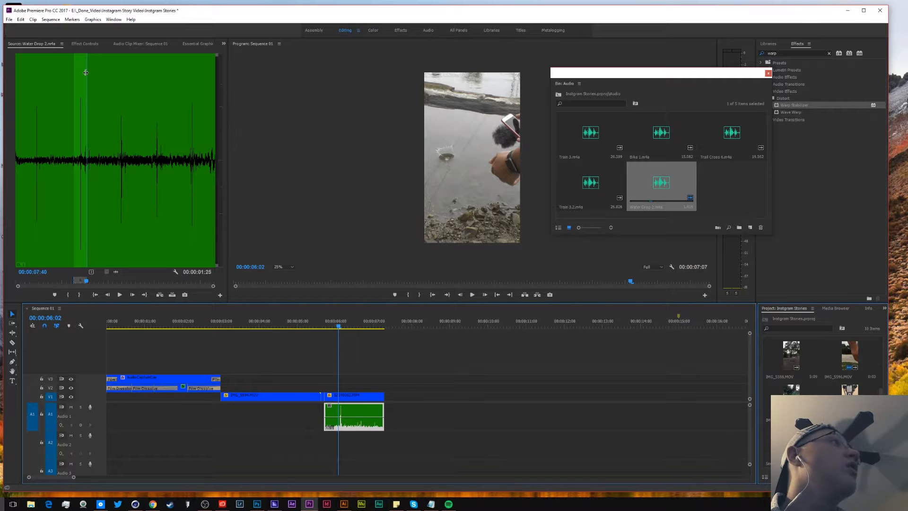
left_click(130, 44)
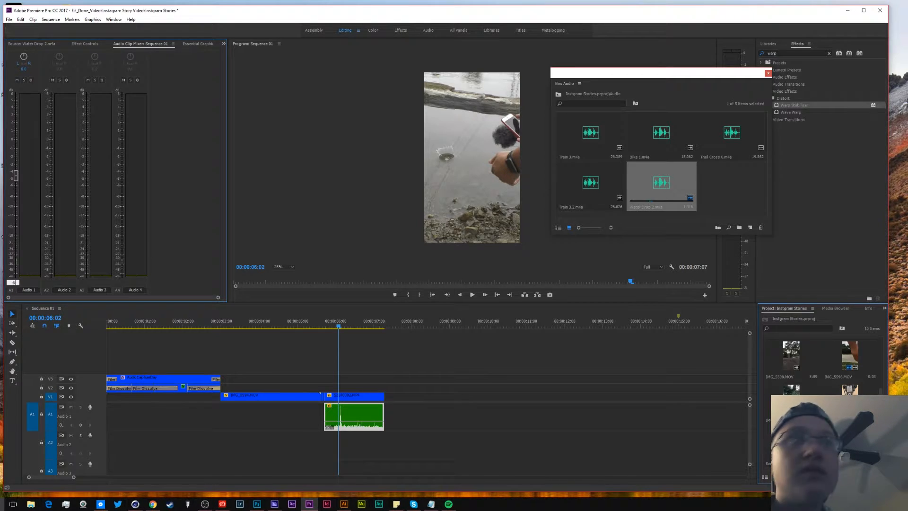
left_click_drag(337, 326, 320, 326)
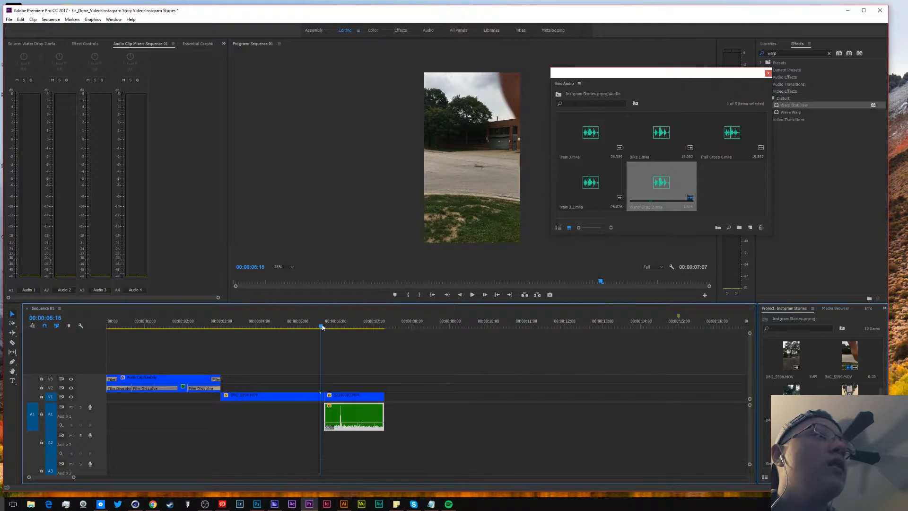
key("space")
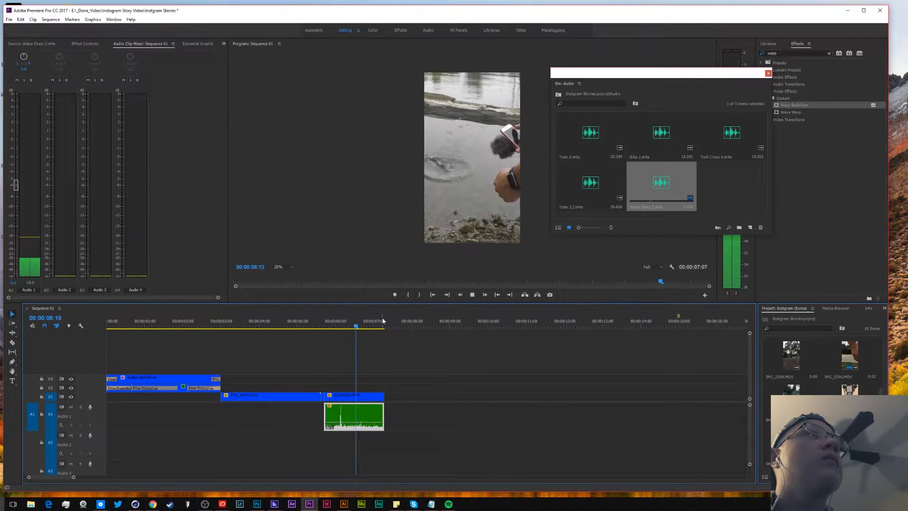
Apply the default transition to the start of the water-drop sound and shorten the fade to about the splash at 00:00:06:02
mouse_move(334, 326)
left_mouse_down()
mouse_move(327, 322)
mouse_move(338, 322)
left_mouse_up()
right_click(327, 415)
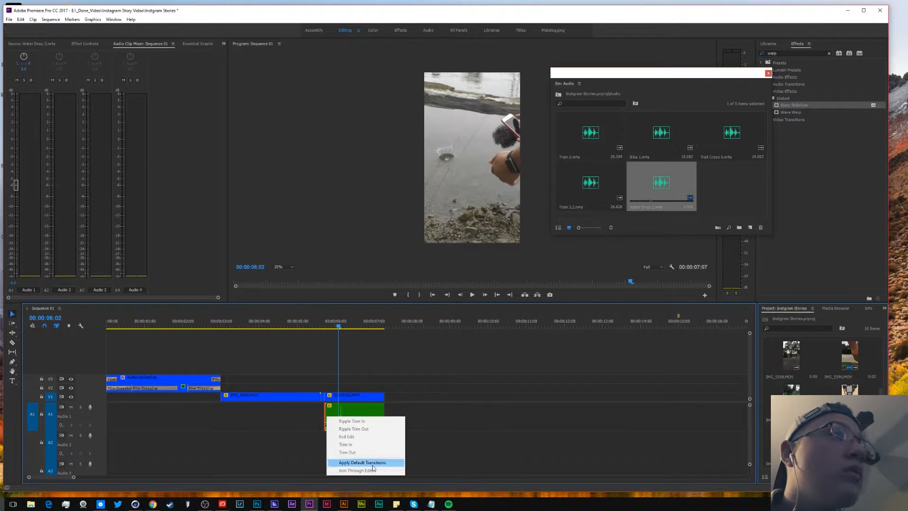
left_click(336, 465)
left_click_drag(359, 422, 338, 413)
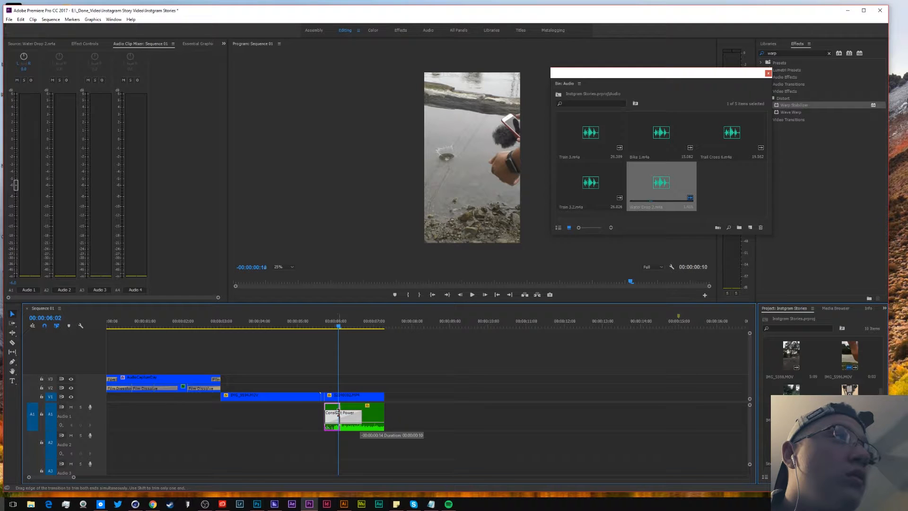
Apply the default transition to the end of the water-drop sound, extend it back to the opening fade, and play back the section
right_click(381, 410)
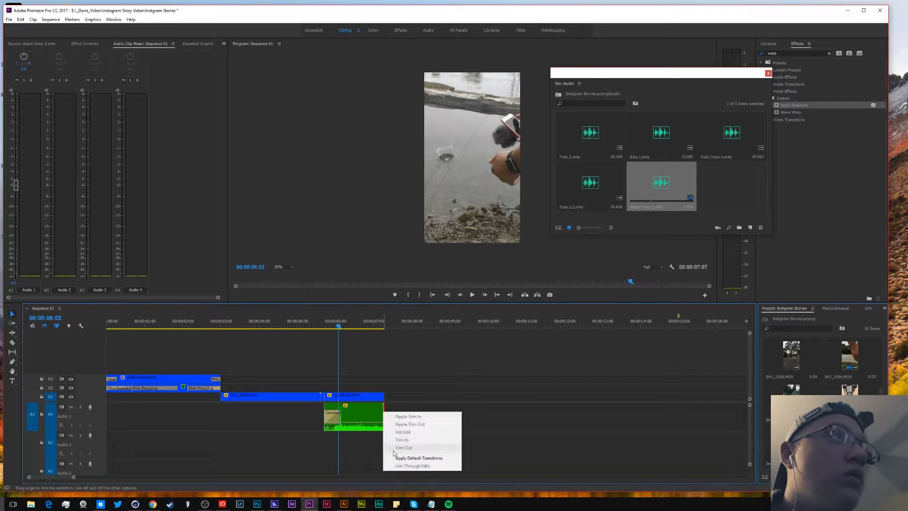
left_click(397, 459)
left_click_drag(348, 413, 342, 413)
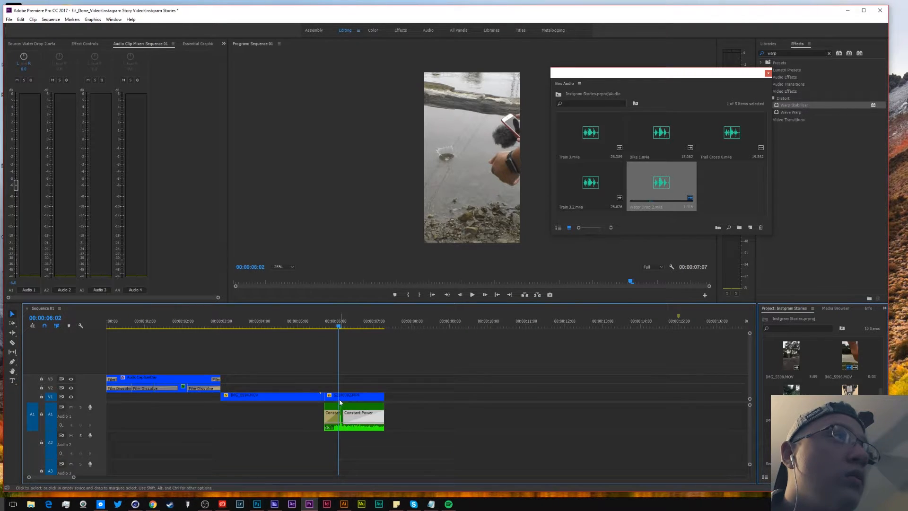
left_click(323, 325)
key("space")
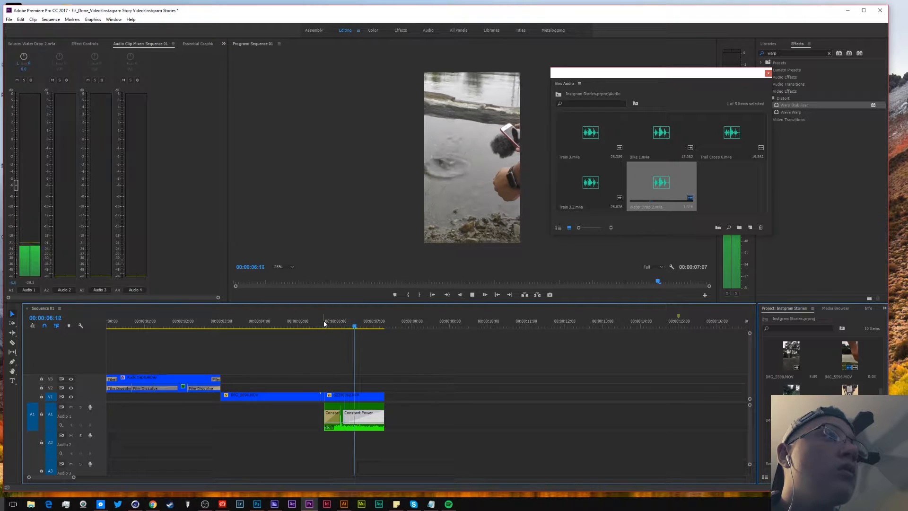
left_click(333, 325)
key("space")
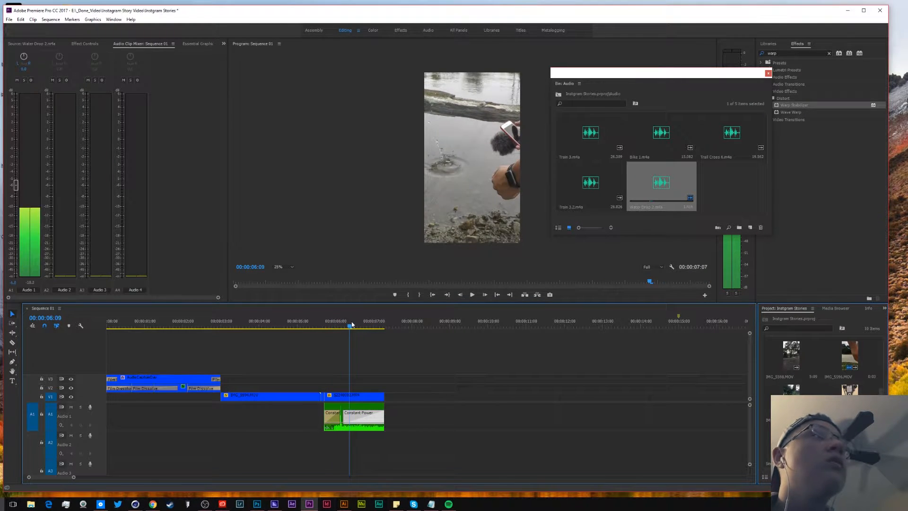
key("space")
Open S2240001.MP4, mark the start of the train shot, and place it on V1 directly after the water-drop clip
scroll(825, 395, "up", 3)
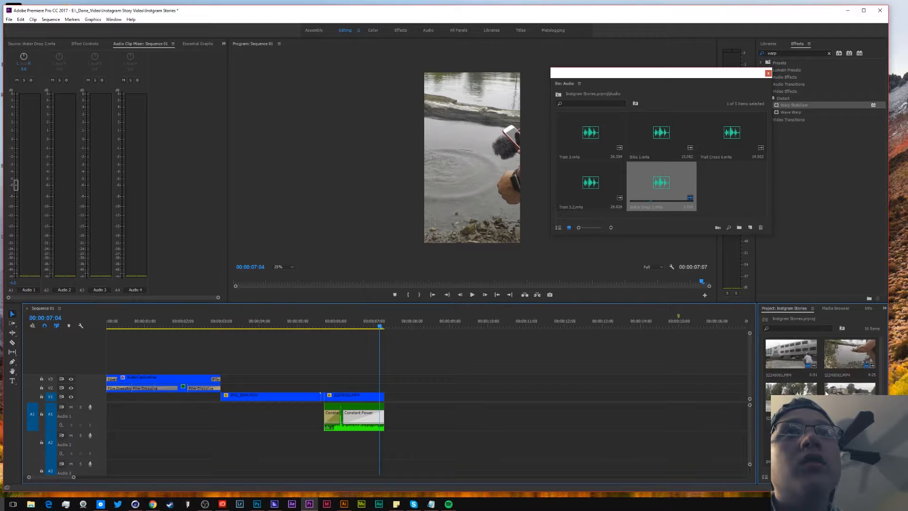
double_click(799, 351)
left_click(144, 347)
mouse_move(97, 281)
left_mouse_down()
mouse_move(69, 282)
mouse_move(96, 283)
mouse_move(87, 282)
left_mouse_up()
key("i")
left_click_drag(115, 160, 420, 396)
Place the Train 3.m4a recording on A2 beneath the train clip and reposition the train footage and sound on the timeline
left_click_drag(591, 132, 420, 444)
left_click_drag(73, 477, 113, 477)
left_click_drag(501, 369, 416, 449)
left_click_drag(331, 396, 634, 396)
left_click_drag(114, 477, 266, 475)
left_click_drag(260, 418, 364, 418)
Match the train footage with the Train 3.m4a recording and play back several points to choose the passage to use
right_click(357, 419)
left_click(383, 246)
left_click(431, 286)
left_click(514, 261)
left_click(359, 350)
left_click(331, 320)
key("space")
key("space")
left_click(333, 322)
left_click_drag(260, 476, 136, 476)
left_click(396, 322)
key("space")
key("space")
Trim the starts of the train sounds on A1 and A2 to the chosen passage and play it back
left_click(436, 324)
left_click_drag(361, 411, 436, 412)
left_click_drag(361, 446, 468, 450)
key("space")
key("space")
Cut the train clip and its sounds down to a short passage and move it toward the water-drop clip
left_click_drag(136, 477, 245, 477)
left_click(362, 324)
left_click_drag(383, 379, 415, 472)
key("w")
key("w")
left_click_drag(377, 385, 353, 461)
left_click_drag(360, 414, 146, 413)
Move the trimmed Train 3.m4a recording from A2 up to A1, directly beneath the train clip
right_click(146, 414)
left_click(189, 172)
left_click(142, 325)
left_click_drag(246, 476, 66, 477)
left_click_drag(444, 444, 444, 416)
Move the audio bin aside and scale the S2240001.MP4 train clip up to fill the height of the vertical frame
left_click(445, 398)
double_click(482, 168)
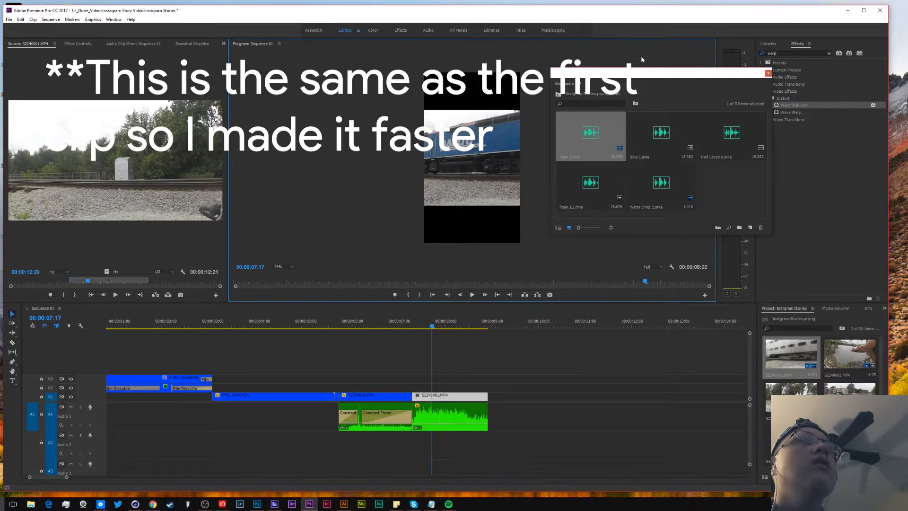
left_click_drag(662, 72, 747, 79)
left_click_drag(557, 205, 623, 243)
left_click_drag(495, 219, 537, 226)
Add the default Film Dissolve between the water-drop and train clips, shorten it to about 4 frames, and play it back
left_click(399, 325)
key("ctrl+d")
left_click_drag(440, 398, 413, 398)
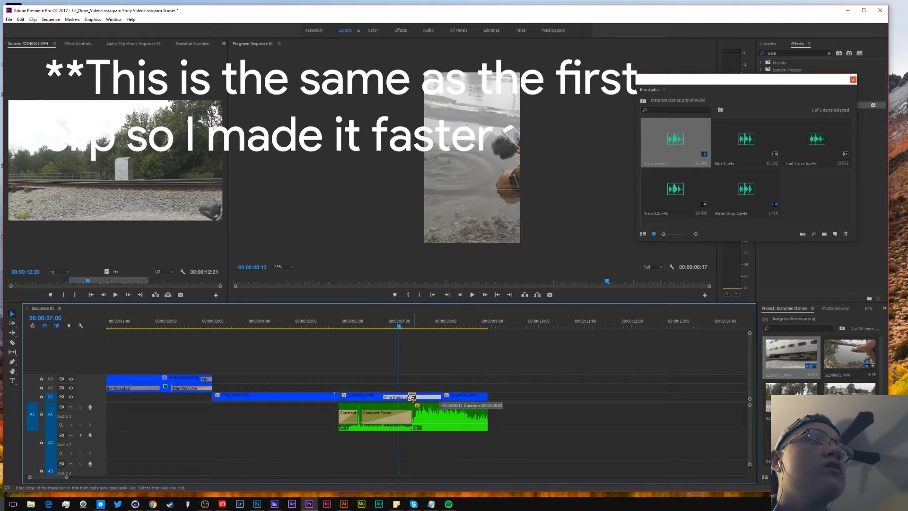
key("space")
key("space")
Open the Trail Cross recording, mark a section ending at 00:00:06:11, and place it on A2 beneath the train clip
scroll(820, 368, "down", 5)
double_click(817, 139)
left_click(67, 294)
left_click(79, 295)
left_click_drag(63, 281, 477, 440)
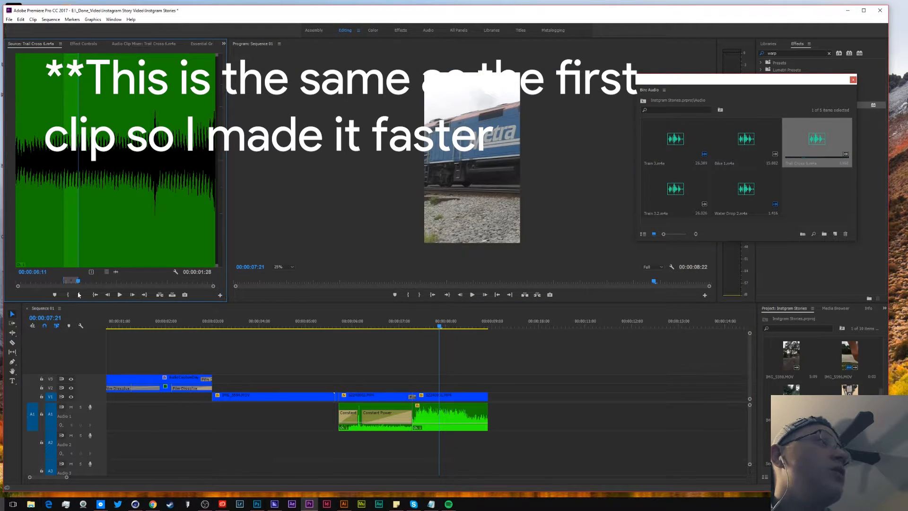
Apply the default transition to both ends of the Trail Cross sound on A2
right_click(483, 446)
left_click(515, 430)
right_click(418, 446)
left_click(456, 430)
Play through the train section, adjust the Trail Cross sound's end and shorten its opening fade, and play it again
left_click(417, 325)
key("space")
key("space")
key("space")
key("space")
key("space")
left_click_drag(517, 446, 521, 446)
left_click_drag(451, 446, 436, 446)
left_click(432, 325)
key("space")
left_click(425, 325)
key("space")
Open the next phone video from the project, mark a section of it, and place it on V1 directly after the train clip
key("minus")
key("minus")
scroll(820, 368, "up", 3)
scroll(821, 369, "down", 3)
double_click(791, 392)
left_click(139, 282)
key("i")
left_click_drag(140, 283, 205, 283)
key("o")
left_click_drag(106, 272, 215, 397)
Set the newly placed phone clip's speed to 500% and play it back
key("space")
left_click(218, 396)
key("ctrl+r")
type("500")
key("Return")
key("space")
Adjust the same phone clip's speed and duration settings again, entering 10
left_click(215, 396)
key("ctrl+r")
left_click(451, 237)
type("10")
key("Return")
Open the bicycle wheel video, mark a section ending at 00:00:04:18, and place it on V1 right after the short phone clip
left_click_drag(791, 355, 115, 189)
left_click_drag(97, 283, 219, 396)
left_click(67, 295)
left_click(79, 295)
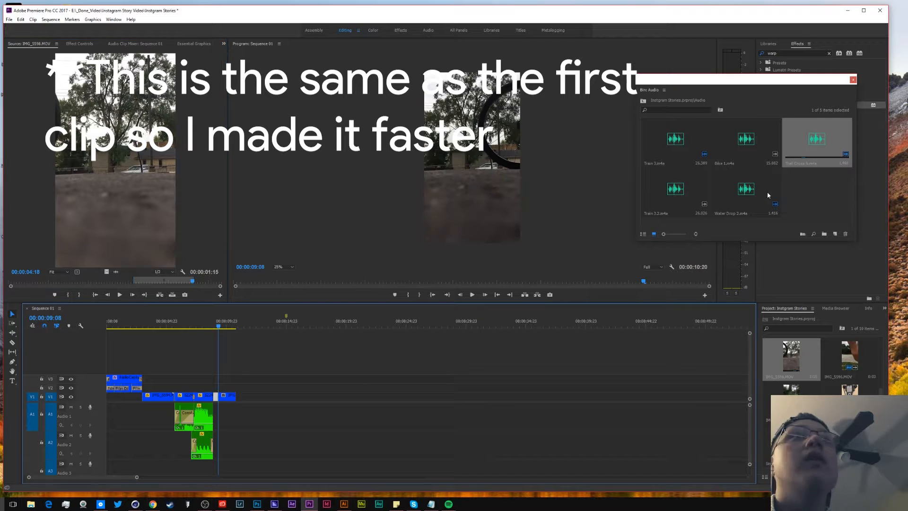
Try out the unmarked Bike 1.m4a recording on A1 beneath the last clips and delete it
left_click_drag(746, 139, 229, 416)
left_click_drag(230, 416, 298, 416)
left_click_drag(409, 416, 241, 416)
left_click_drag(268, 416, 236, 416)
left_click(210, 321)
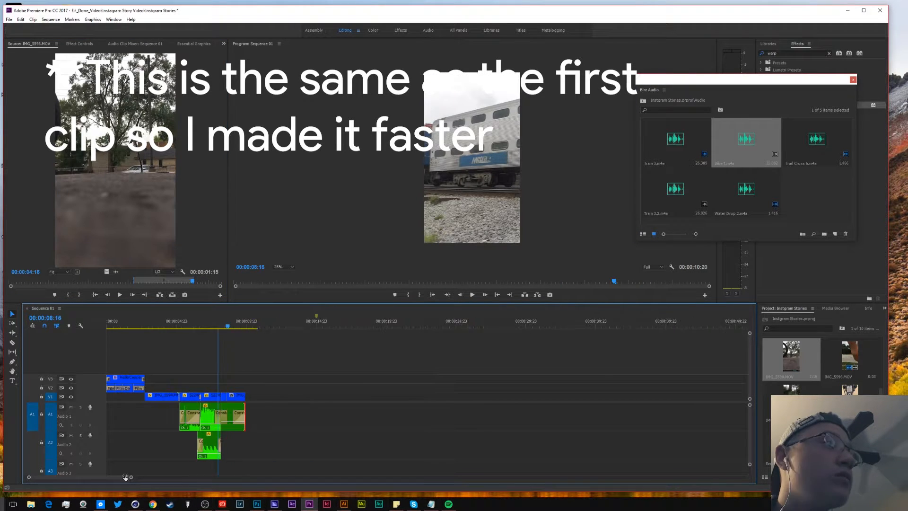
left_click_drag(137, 477, 70, 477)
key("space")
left_click_drag(520, 416, 569, 412)
key("Delete")
Open Bike 1.m4a, mark the passing-bike section ending at 00:00:13:38, and place it on A1 directly after the train sound
left_click(785, 372)
double_click(746, 139)
key("space")
left_click(159, 154)
key("i")
key("o")
left_click_drag(115, 272, 461, 416)
left_click_drag(480, 412, 437, 413)
Apply the default audio transition at the cut between the train and bike sounds and play back the section
left_click(443, 321)
left_click(442, 416)
key("ctrl+shift+d")
left_click(427, 321)
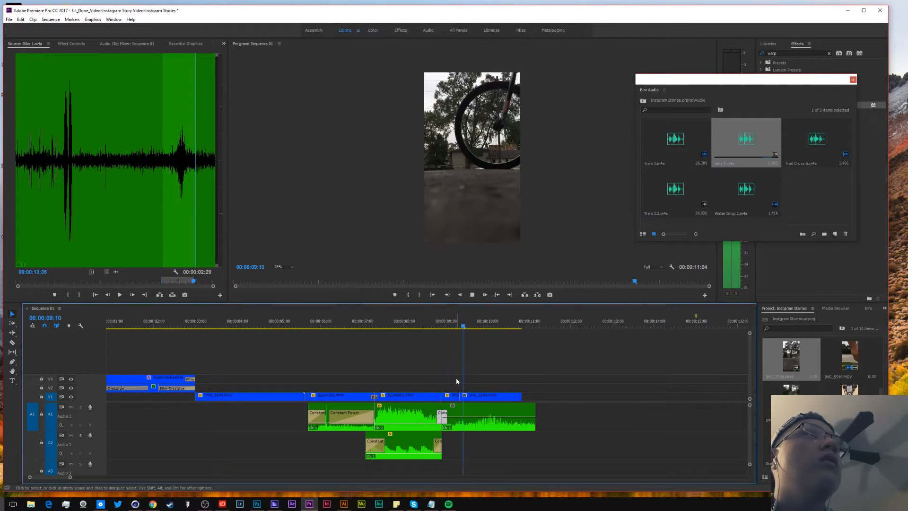
key("space")
Trim the bike sound's start to the beginning of the bicycle wheel clip and apply the default transition there
left_click_drag(445, 407, 459, 407)
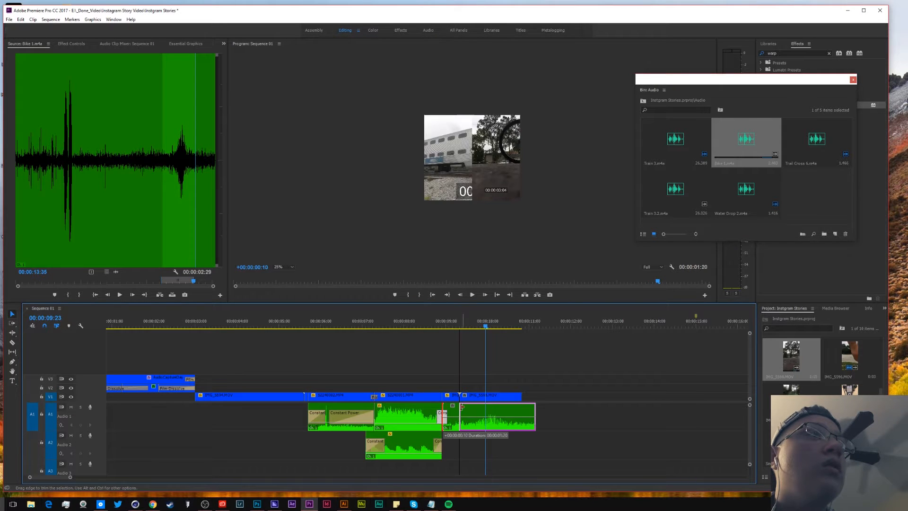
right_click(463, 418)
right_click(461, 407)
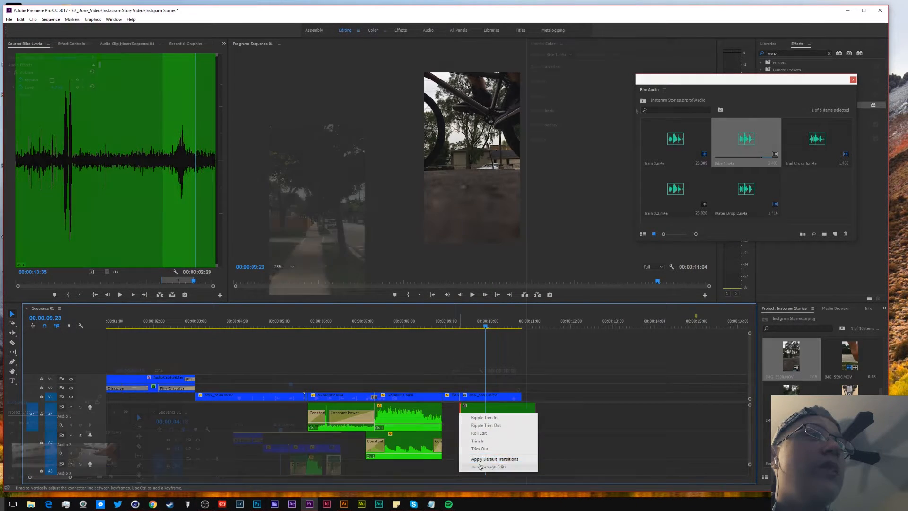
left_click(496, 459)
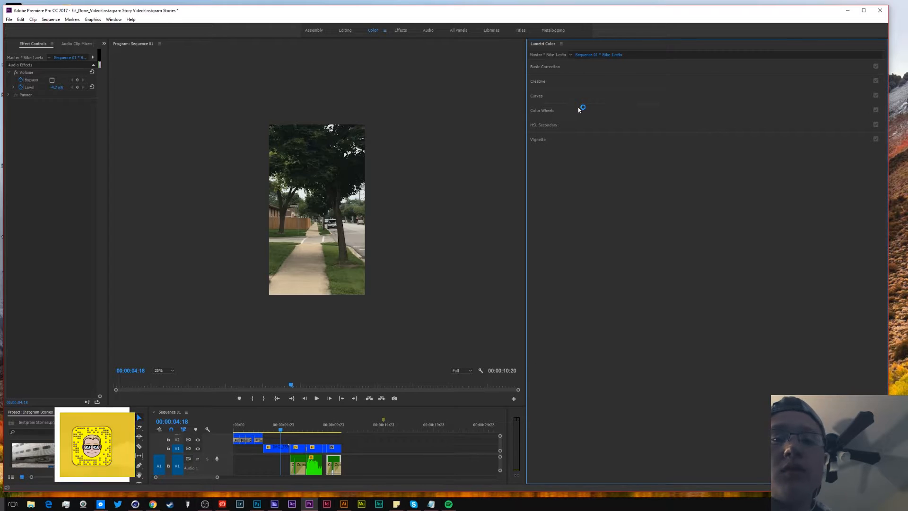
Create an adjustment layer and place it on V2 over all the video clips following the title
left_click(542, 81)
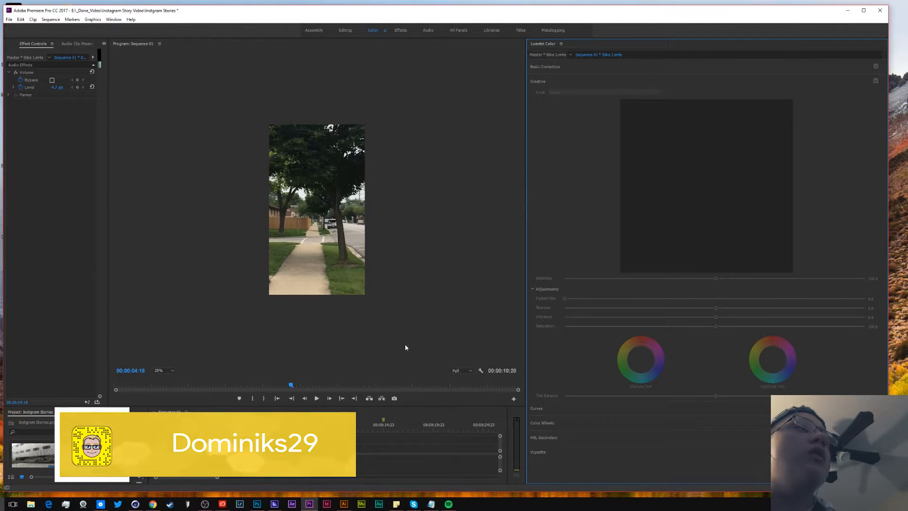
left_click_drag(331, 406, 331, 397)
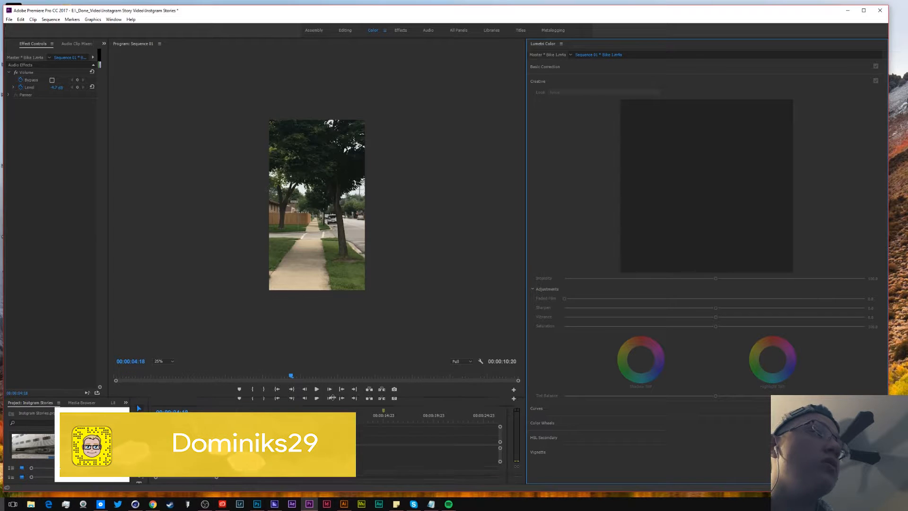
left_click(108, 476)
left_click(138, 412)
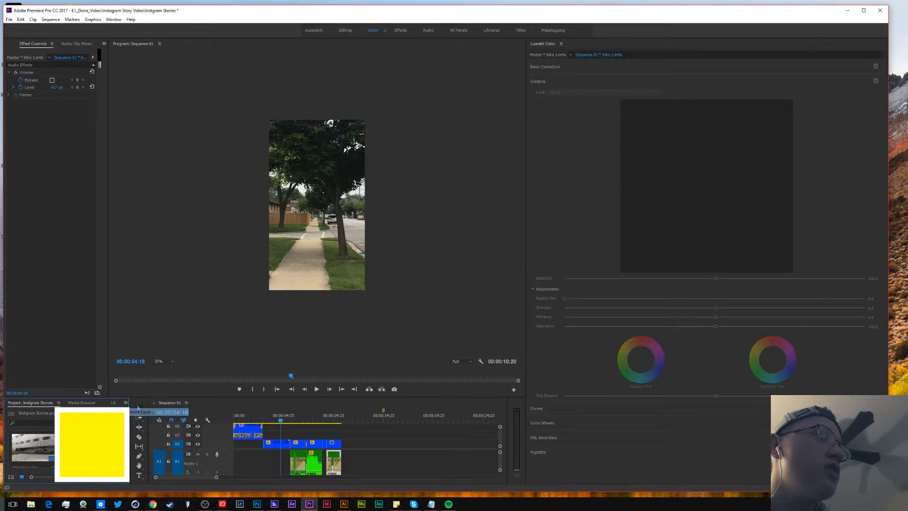
left_click(461, 254)
left_click(453, 262)
left_click(458, 277)
left_click_drag(47, 442, 341, 435)
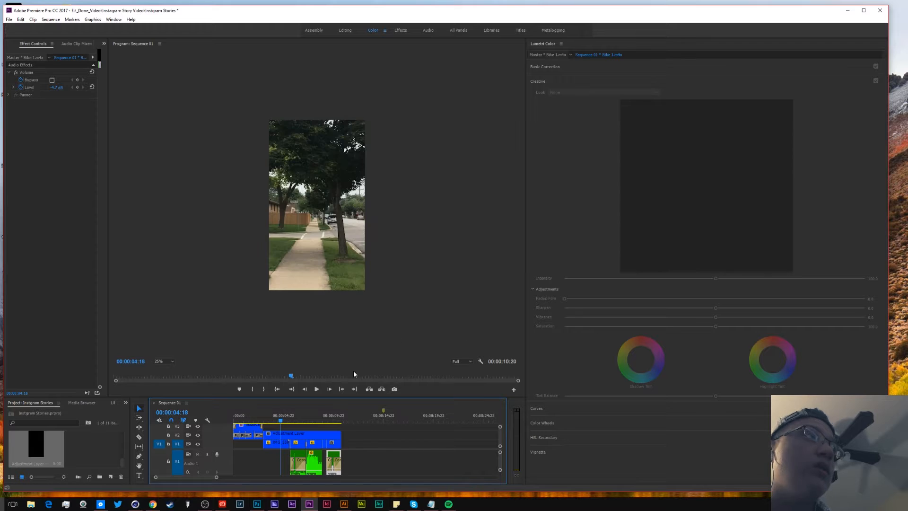
Apply the DP - DarkSharpened creative look to the adjustment layer and set its intensity to 50
left_click(303, 433)
left_click(615, 92)
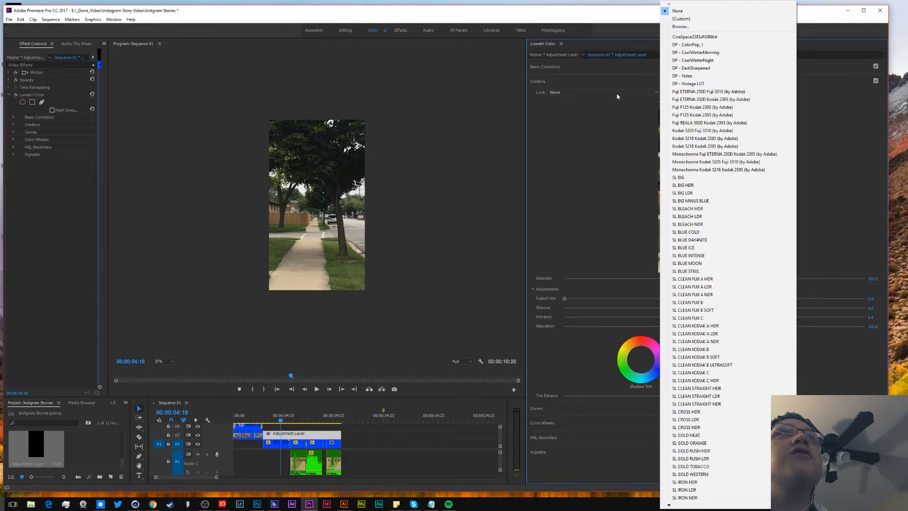
left_click(700, 69)
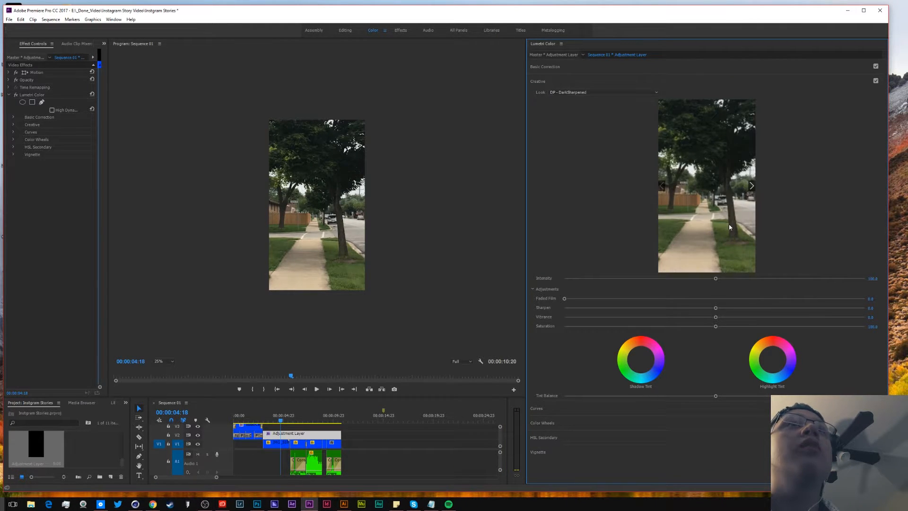
left_click(687, 211)
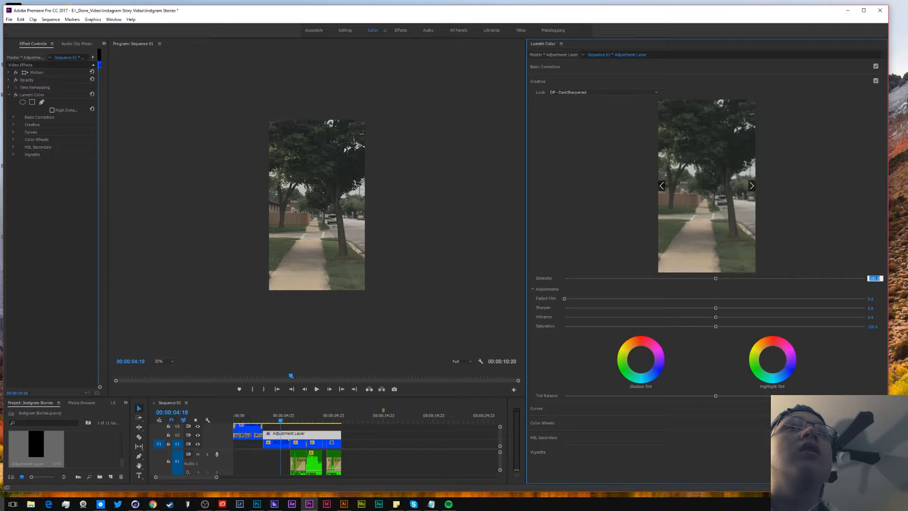
type("50")
key("Return")
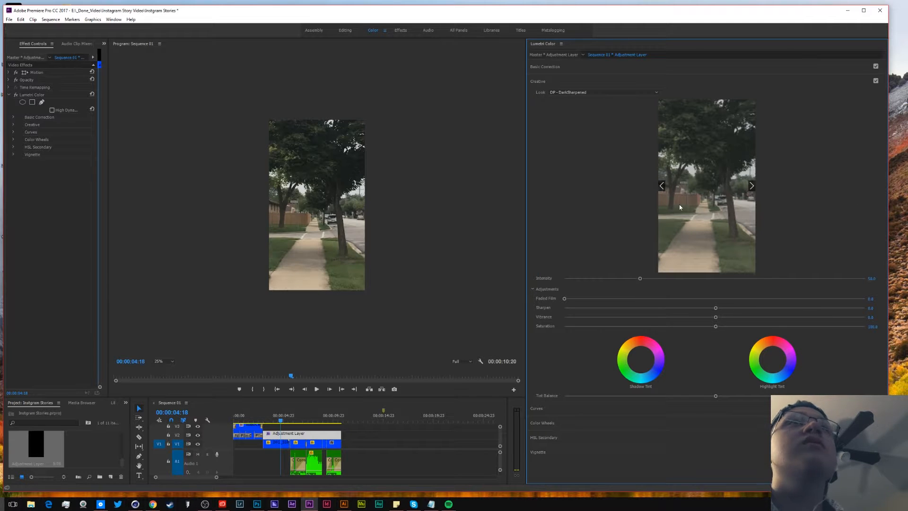
Preview the train clip and switch the adjustment layer's creative look to DP - Video
left_click_drag(280, 420, 315, 419)
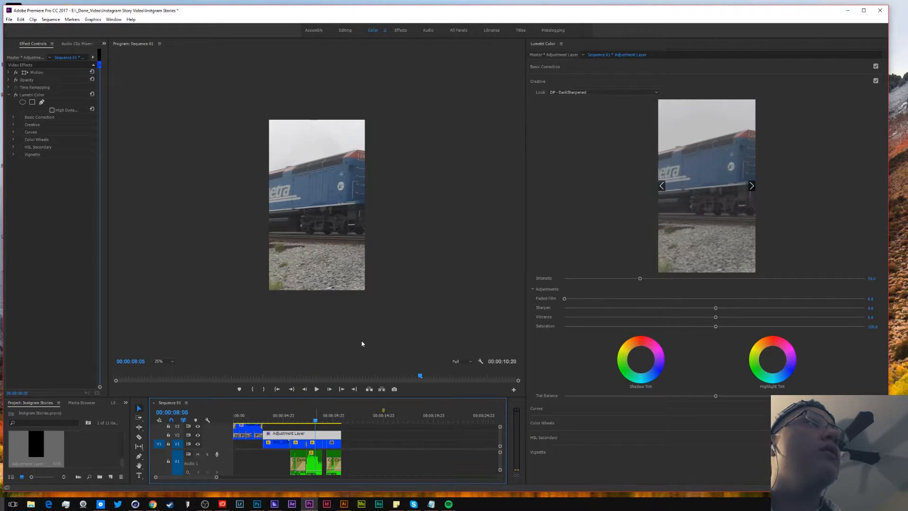
left_click(588, 92)
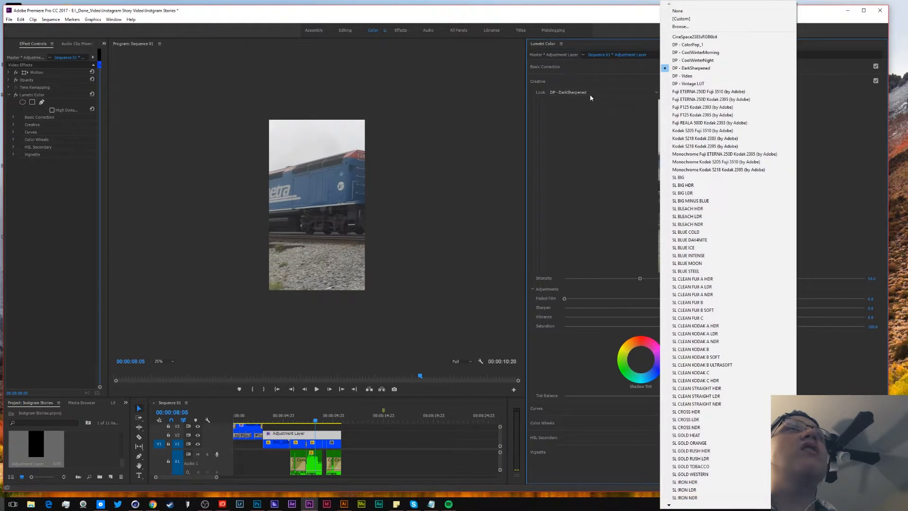
left_click(699, 80)
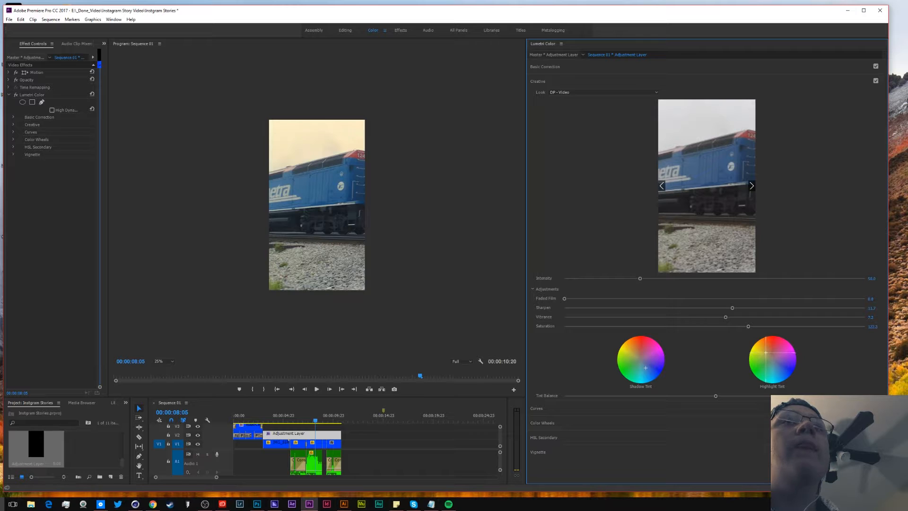
Play back the sequence to review the color grade across the title, sidewalk, water, train and bicycle clips
left_click_drag(274, 416, 232, 416)
key("space")
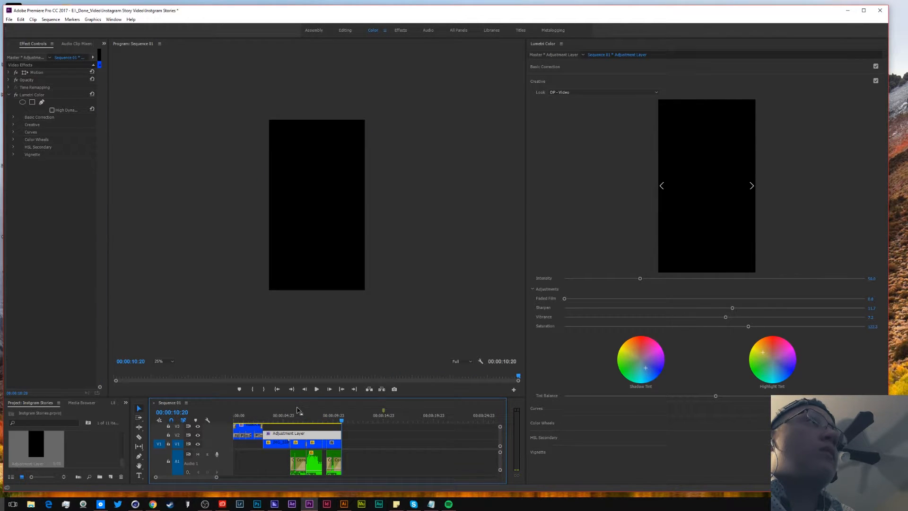
left_click_drag(297, 417, 286, 419)
key("space")
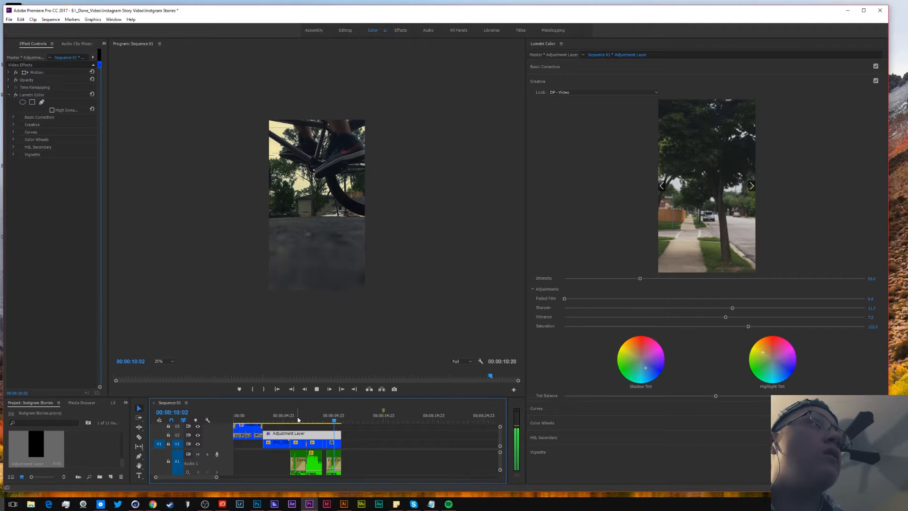
left_click(298, 418)
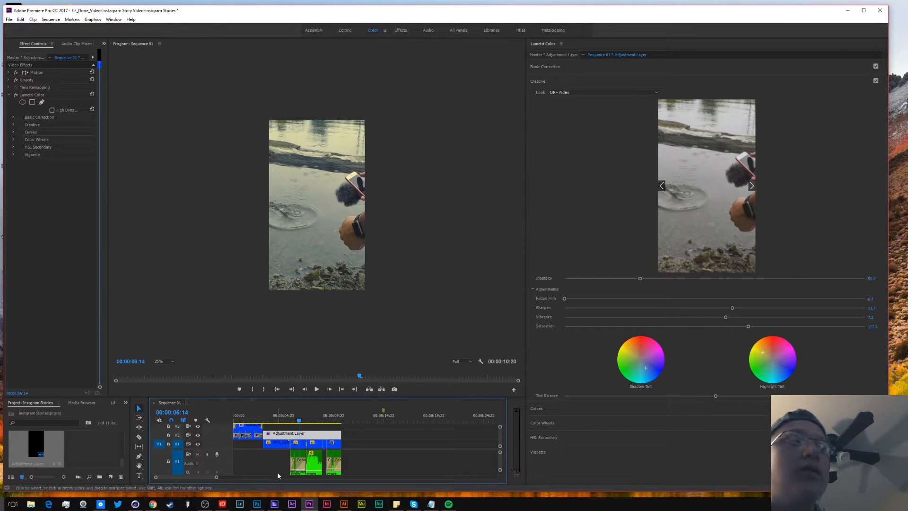
left_click_drag(265, 416, 211, 412)
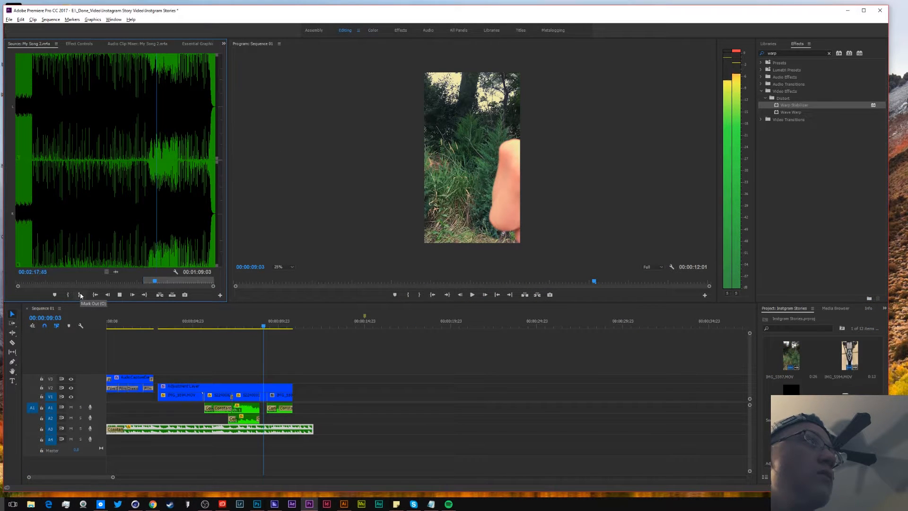
Mark the out point in My Song 2.m4a near 00:02:19:22, place the excerpt on A3, and trim its end to the first video clip's end
left_click(81, 296)
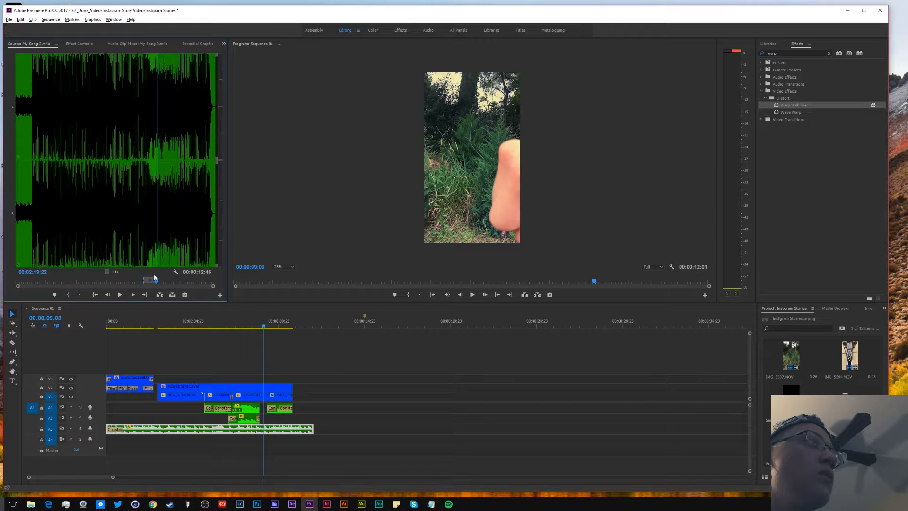
left_click_drag(134, 446, 135, 443)
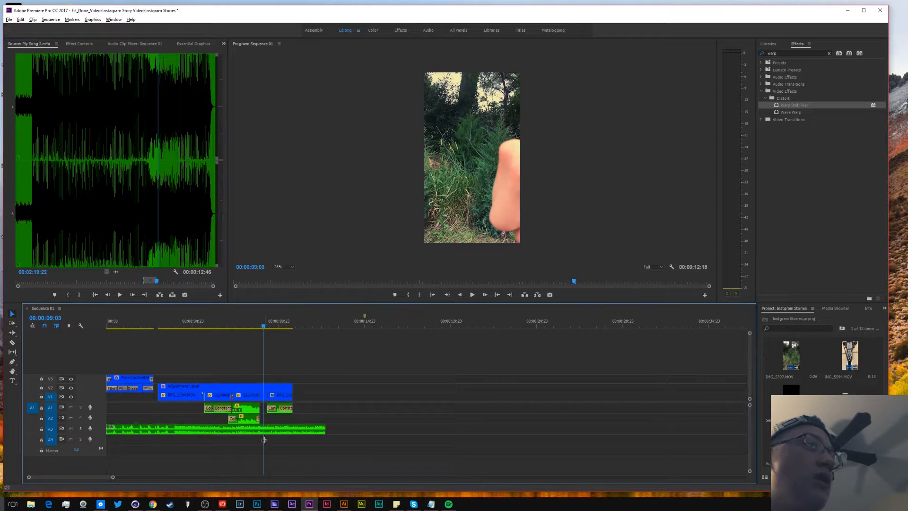
left_click_drag(320, 429, 201, 430)
Apply the default audio transition to both ends of the A3 song clip and open its volume settings
right_click(201, 430)
left_click(249, 476)
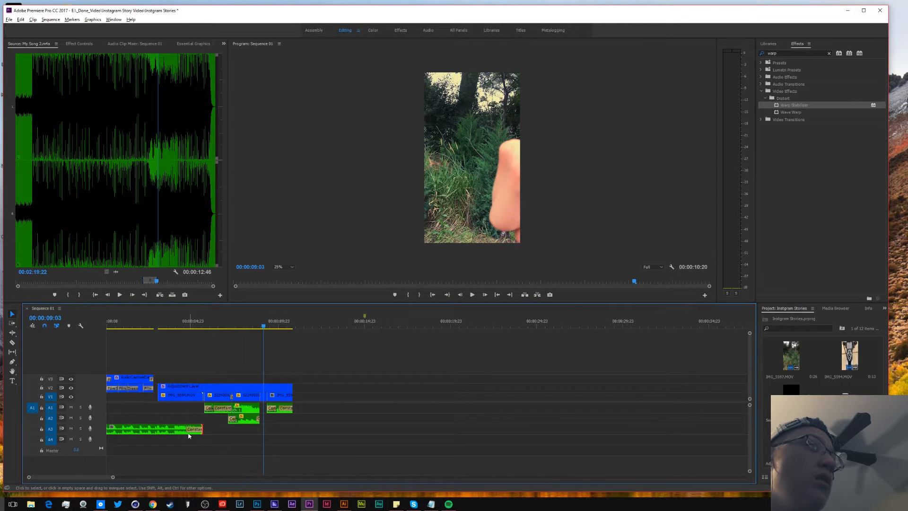
right_click(111, 429)
left_click(178, 474)
left_click_drag(133, 317, 107, 318)
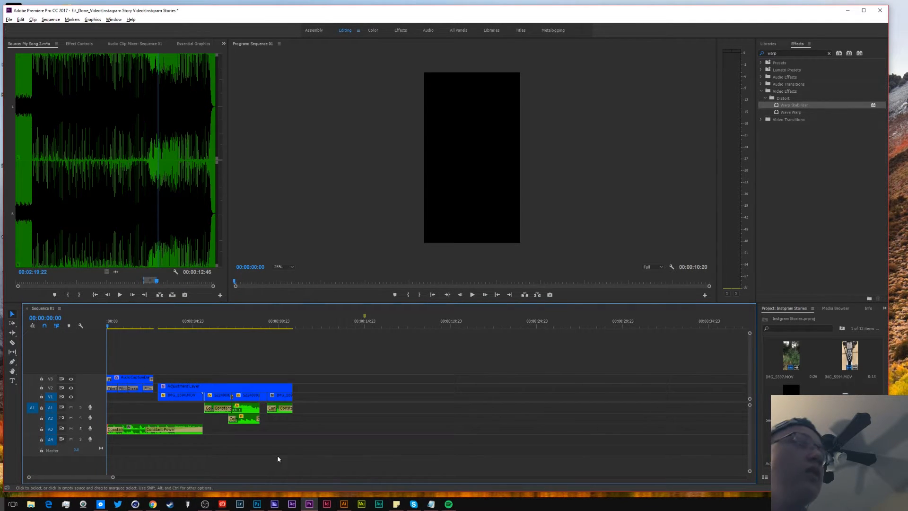
left_click(141, 432)
left_click(79, 44)
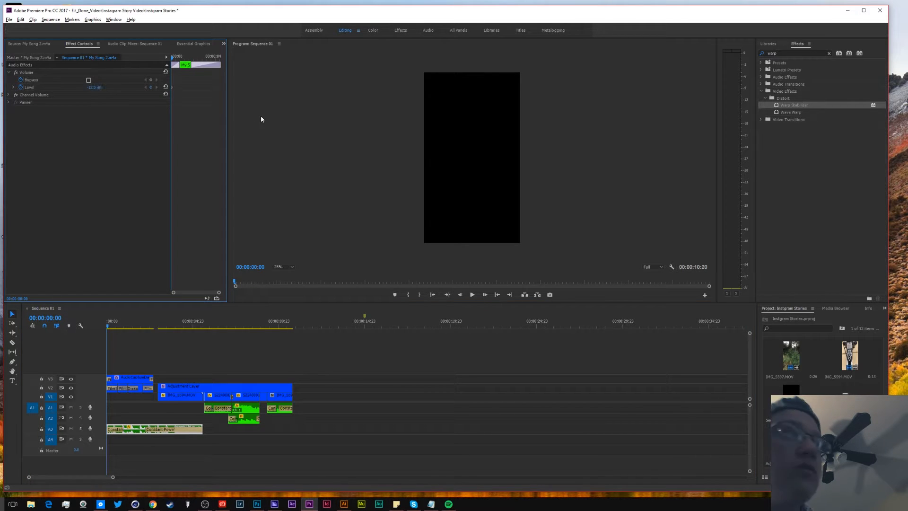
Ripple delete the gap between the title and the first video clip
left_click(186, 352)
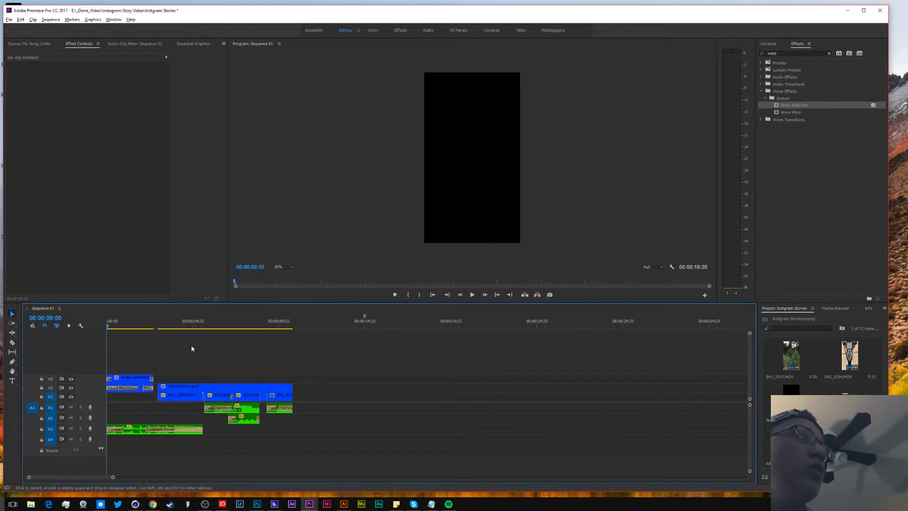
right_click(156, 388)
left_click(162, 393)
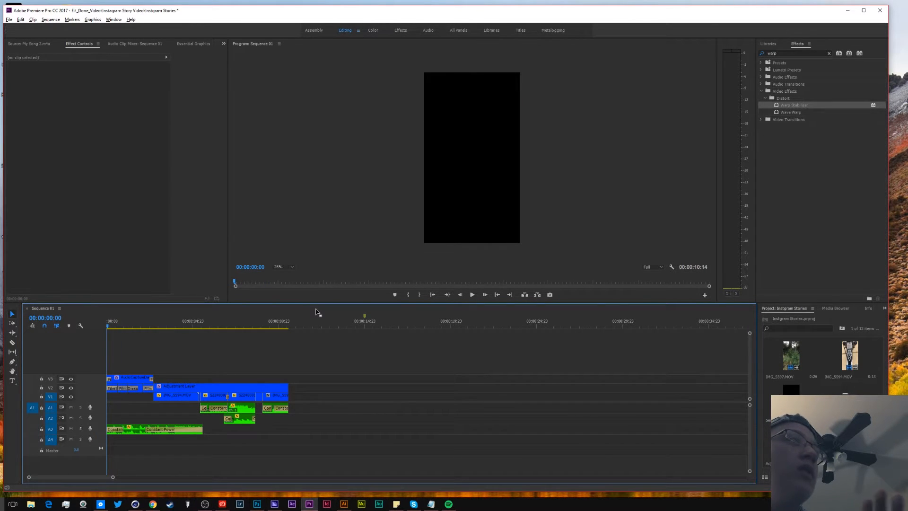
Play the whole sequence in the maximized program monitor with the zoom level set to Fit
left_click(376, 181)
key("grave")
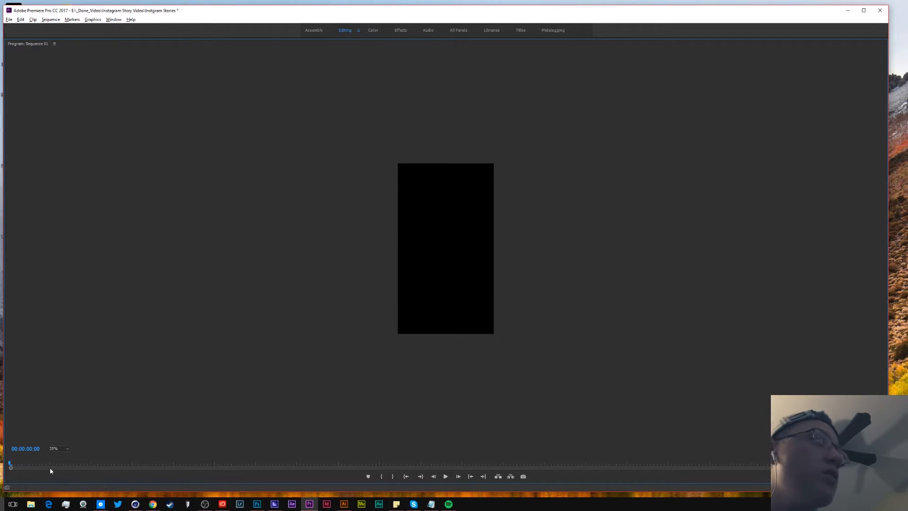
left_click(57, 448)
left_click(64, 374)
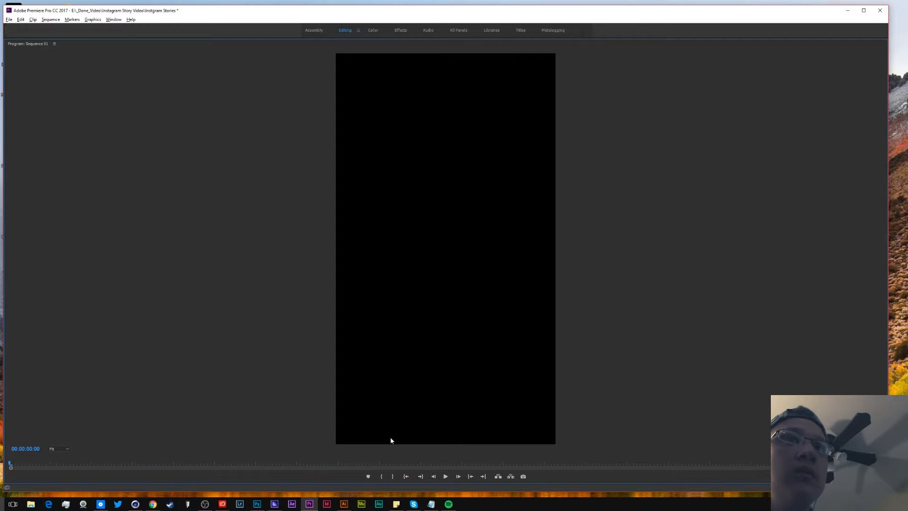
key("space")
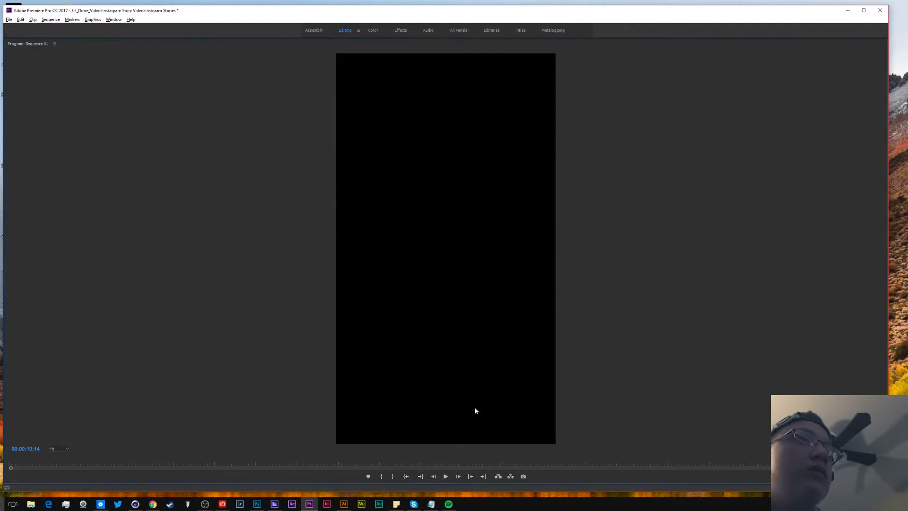
key("grave")
Duplicate the A3 song clip onto A4 and extend the copy's end to about 00:00:12:01
left_click_drag(208, 430, 203, 425)
left_click(139, 432)
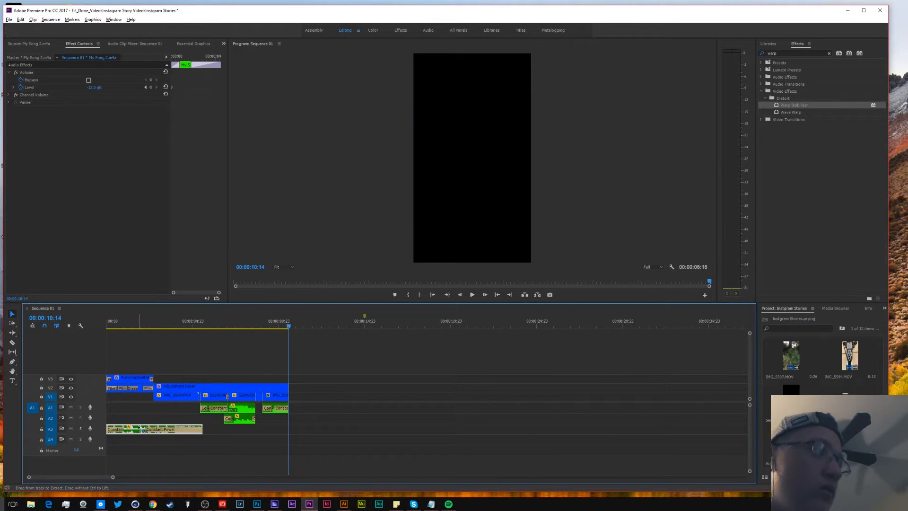
left_click_drag(139, 426, 139, 439)
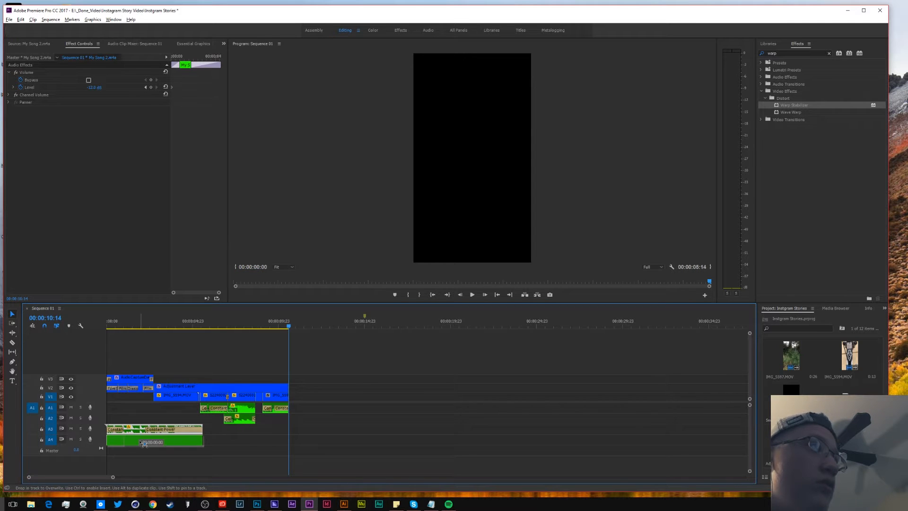
left_click_drag(207, 439, 313, 435)
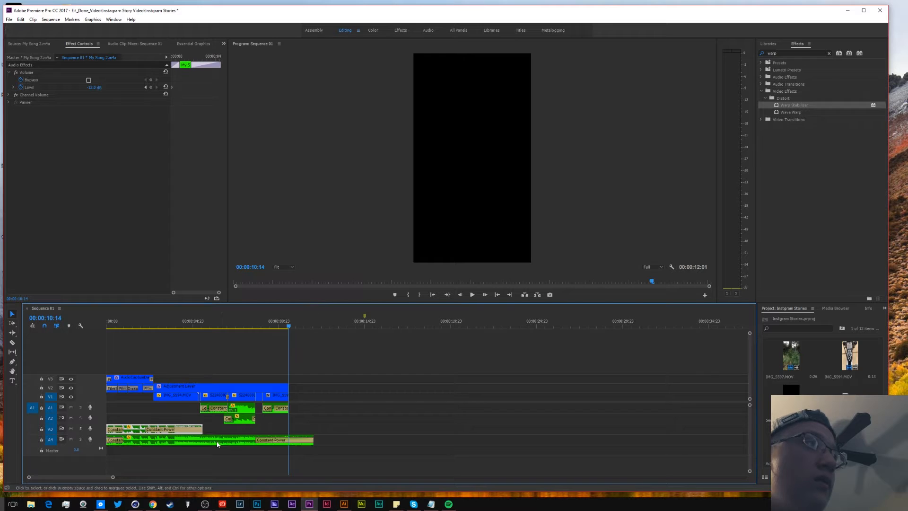
Trim the A4 song clip's start to the end of the A3 song clip and apply the default transition there
left_click_drag(108, 439, 204, 439)
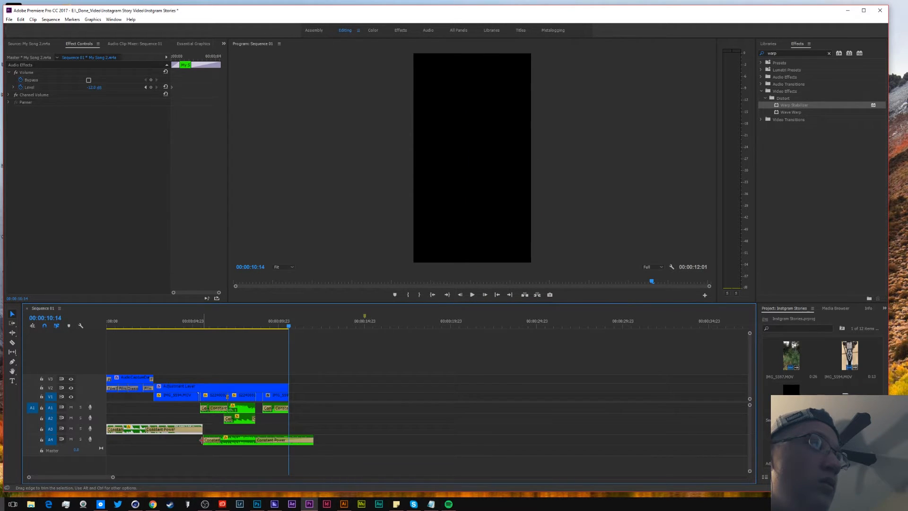
right_click(203, 440)
left_click(243, 454)
Lower the A4 song clip's volume level and play back the sequence from just before that clip
left_click(238, 443)
left_click(94, 88)
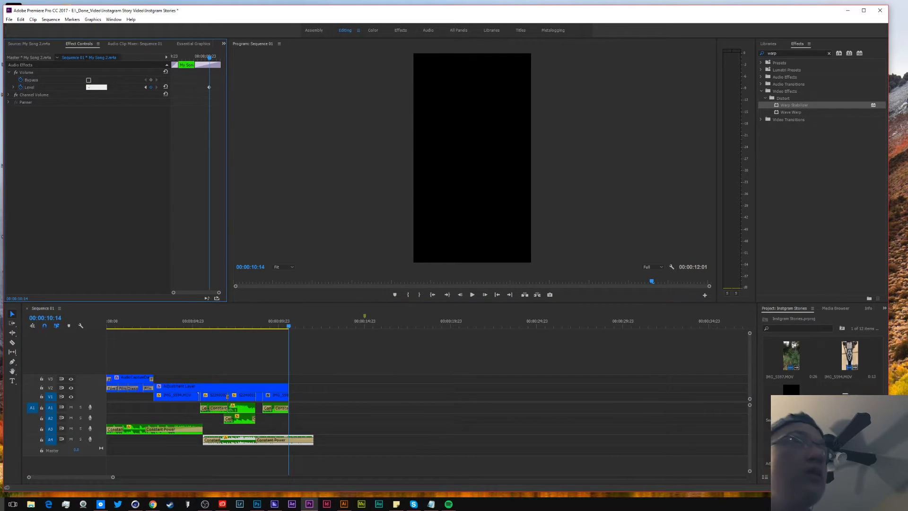
left_click(197, 325)
key("space")
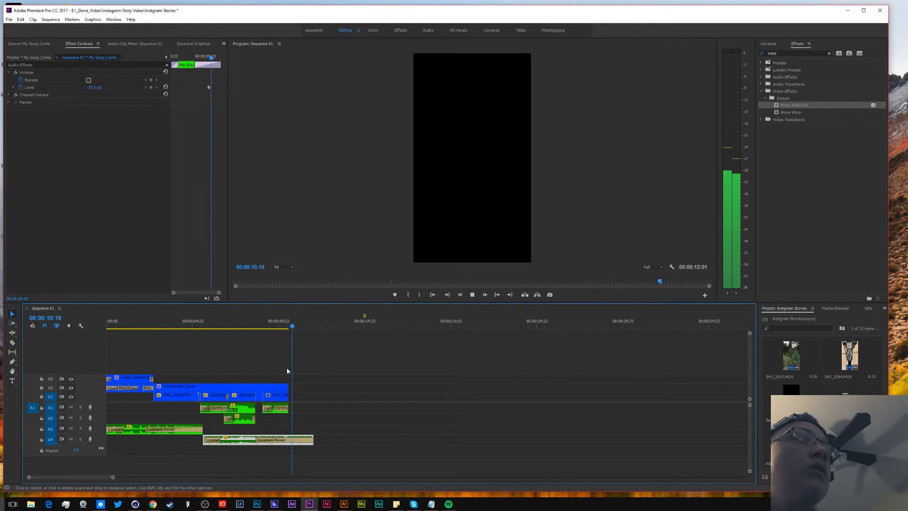
Extend the A4 song clip's end to about 00:00:12:17, shorten its closing Constant Power fade, and play back the ending
left_click_drag(316, 436, 325, 437)
left_click_drag(297, 329, 283, 329)
left_click_drag(269, 440, 310, 440)
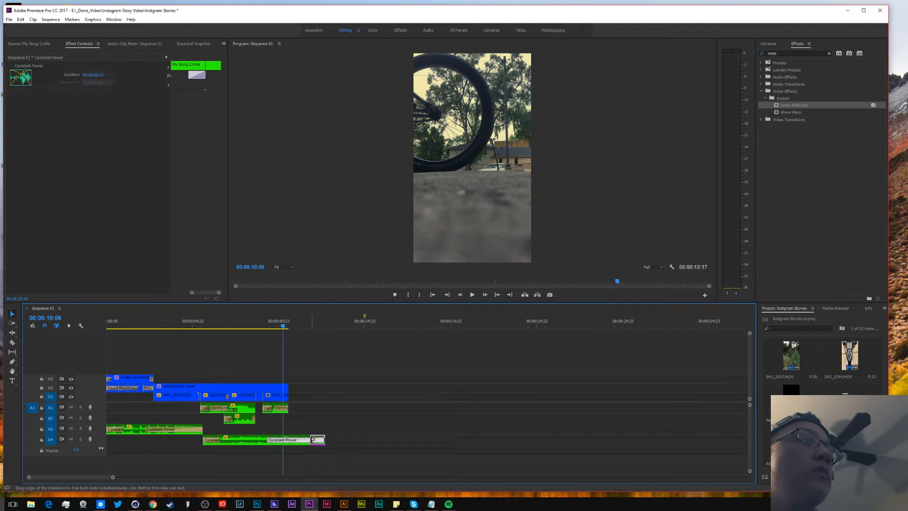
key("space")
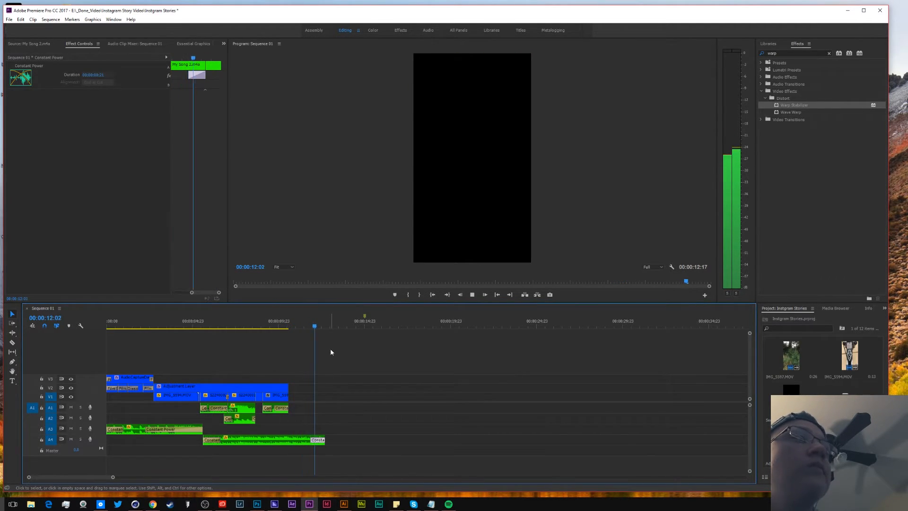
Move the playhead to 00:00:10:16, just past the end of the last video clip
left_click(284, 322)
left_click_drag(284, 322, 287, 321)
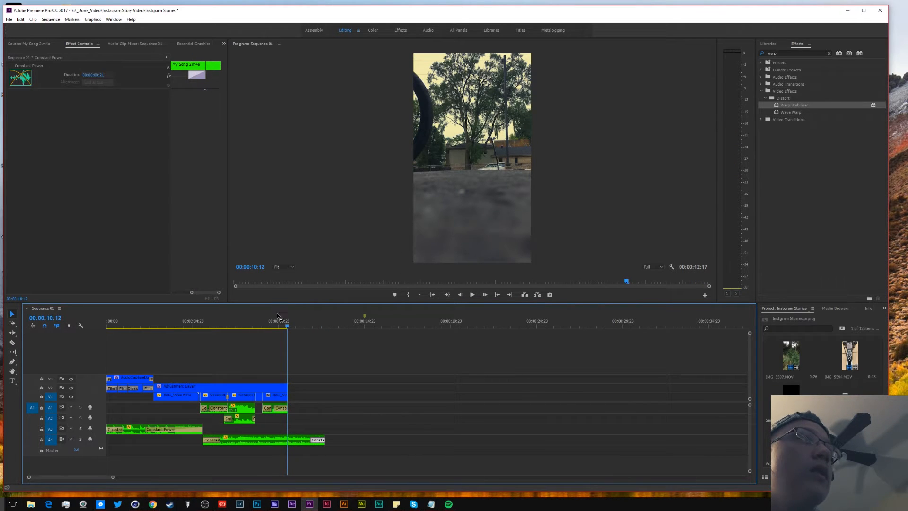
left_click(290, 327)
left_click(291, 327)
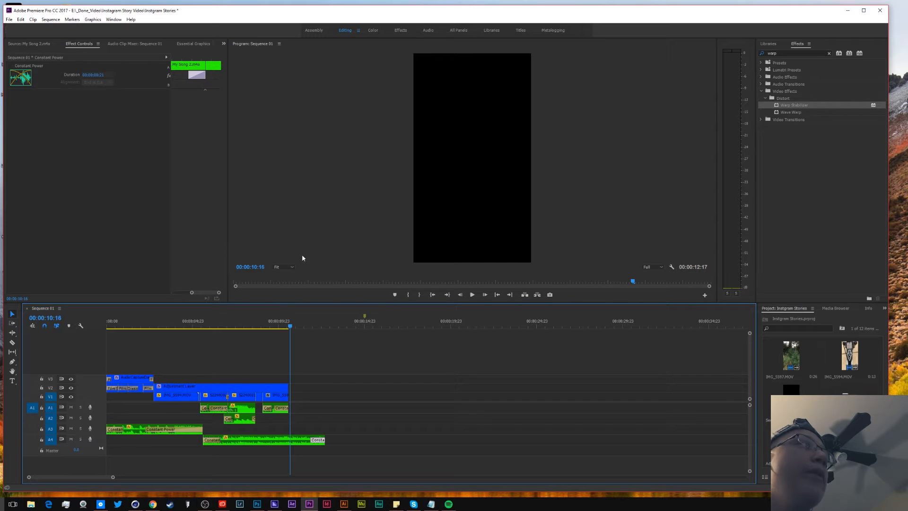
Add a new text layer on V1 at the playhead and move its text up and to the left in the frame
left_click(298, 398)
key("ctrl+t")
left_click_drag(509, 122, 476, 135)
Replace the new text layer's placeholder with "The End", putting each word on its own line
double_click(477, 145)
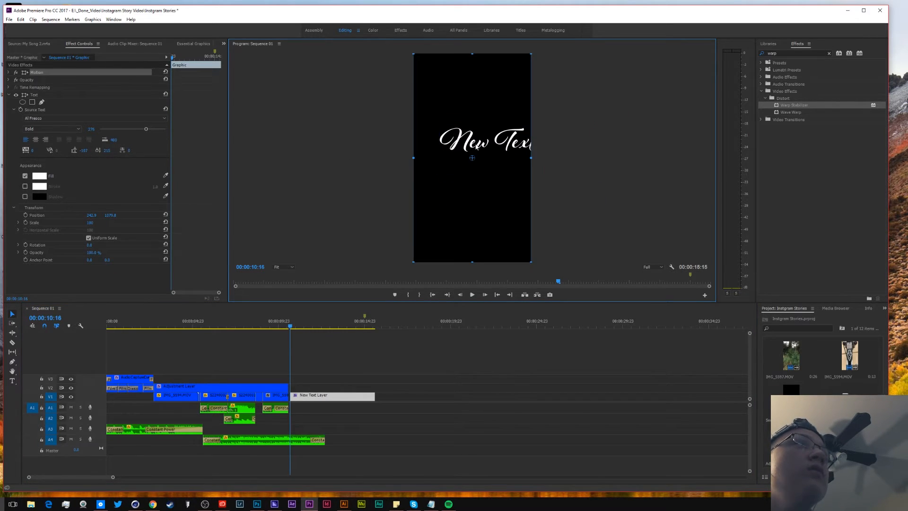
left_click(477, 147)
double_click(525, 145)
triple_click(512, 137)
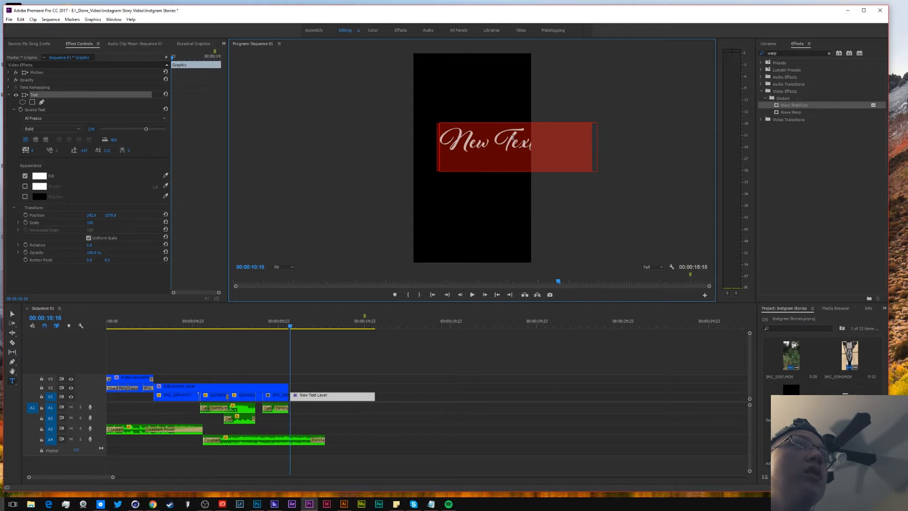
type("r")
key("BackSpace")
type("THE")
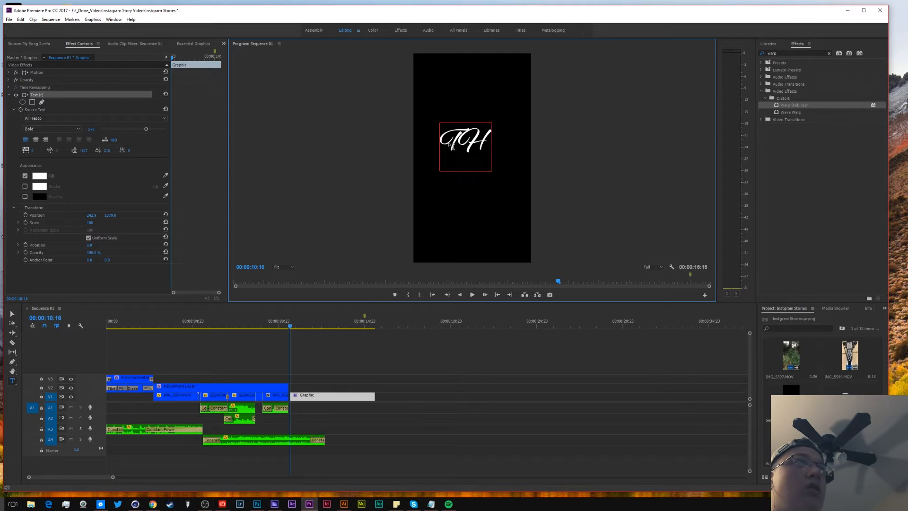
key("BackSpace")
key("BackSpace")
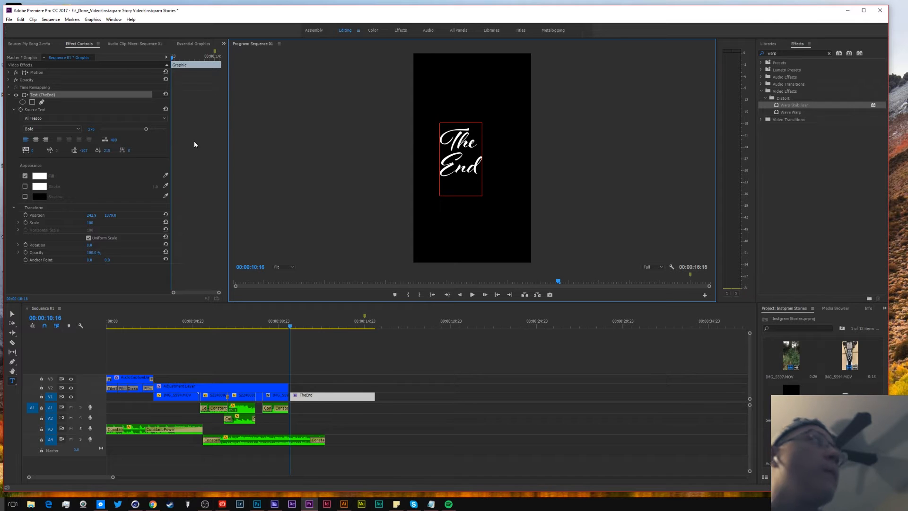
Enlarge "The End" to a scale of about 246, tilt it about 9° counterclockwise, and position it to fill the frame
key("Escape")
left_click_drag(485, 199, 623, 255)
left_click_drag(498, 155, 487, 185)
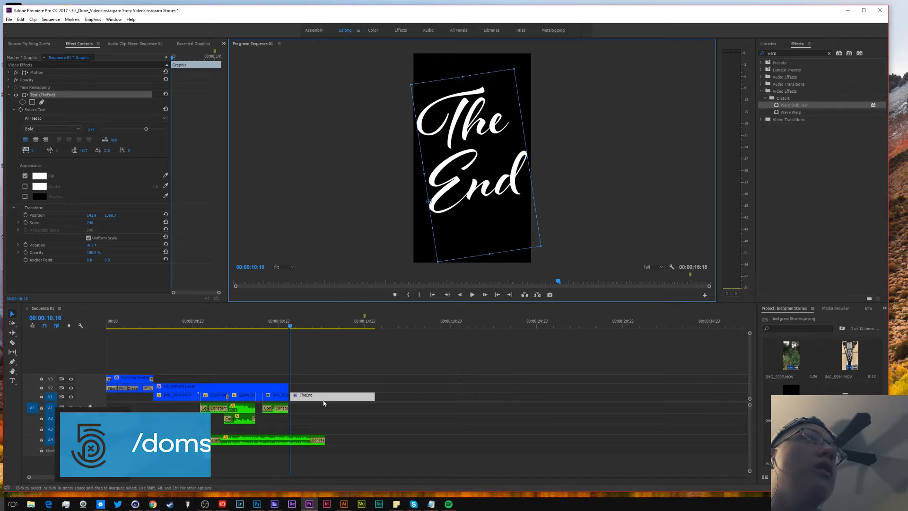
Apply the default transition to both the start and the end of "The End" title clip
right_click(290, 395)
left_click(326, 442)
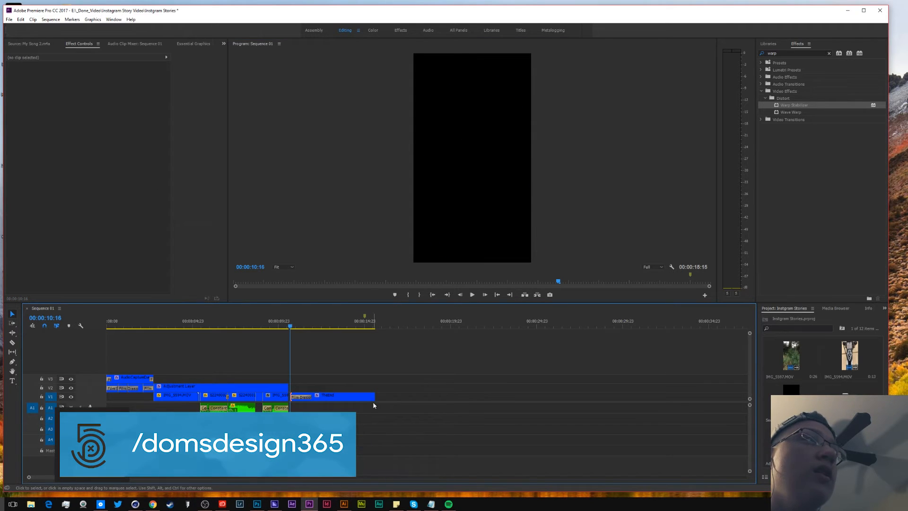
right_click(373, 397)
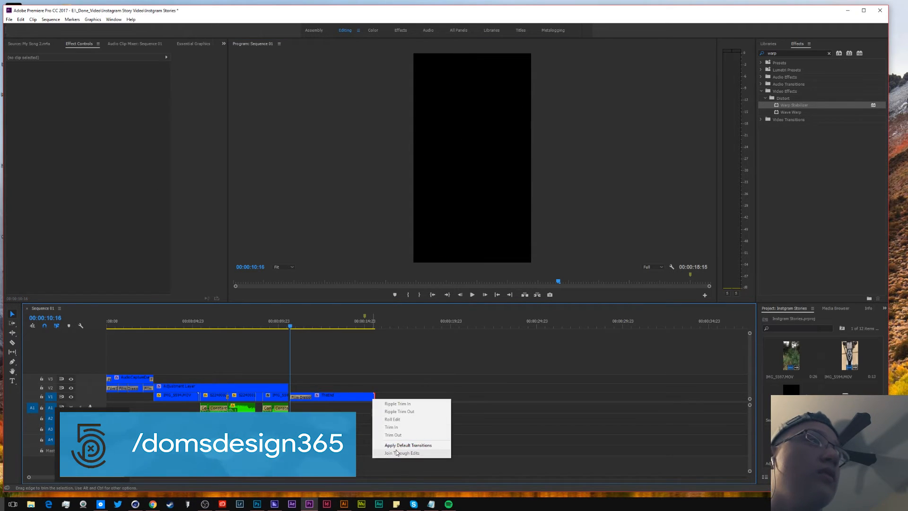
left_click(399, 445)
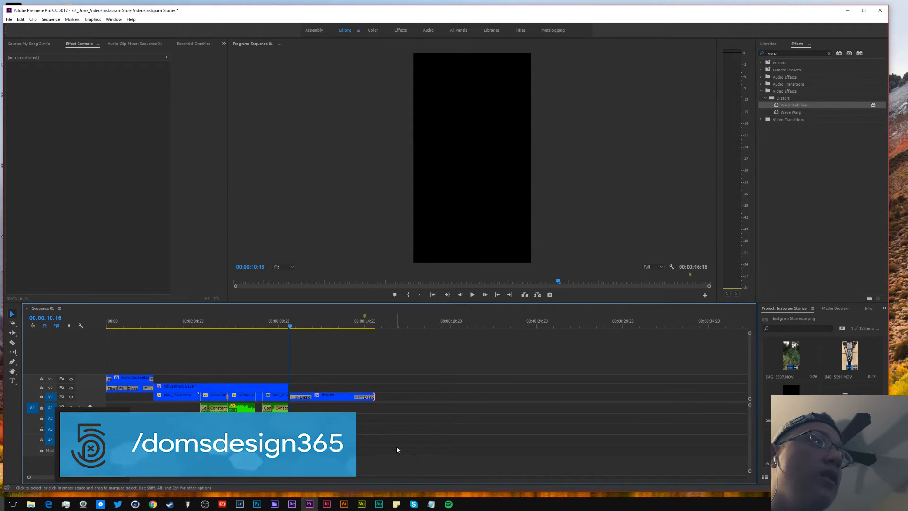
Slide "The End" title clip back against the last video clip and trim its end to the A4 song's end at 00:00:12:17
left_click(345, 397)
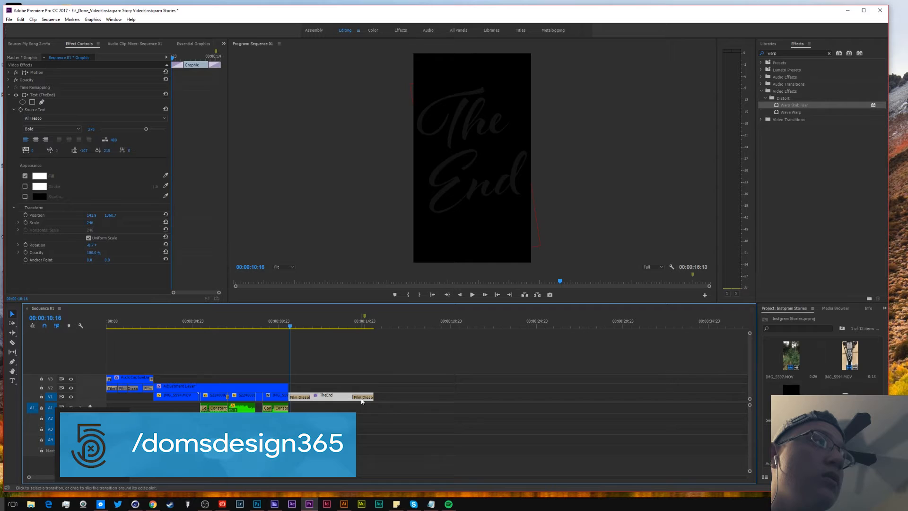
left_click_drag(373, 396, 321, 397)
Shorten the title clip's closing Film Dissolve to 00:00:00:21 so it begins near 00:00:11:20
left_click(315, 397)
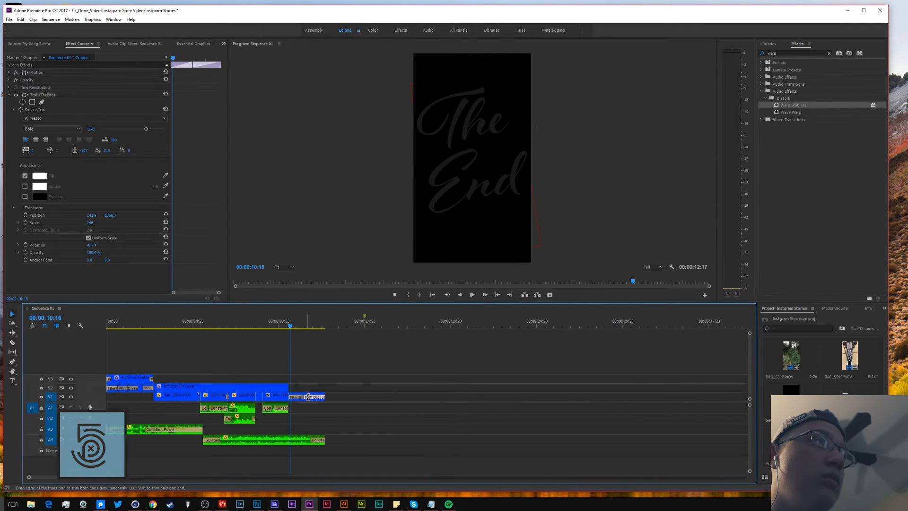
left_click(313, 327)
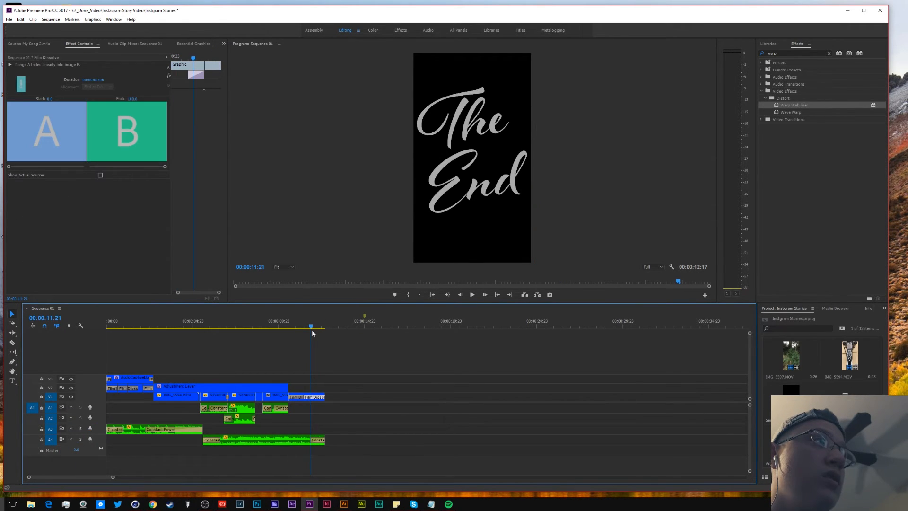
left_click_drag(312, 330, 311, 331)
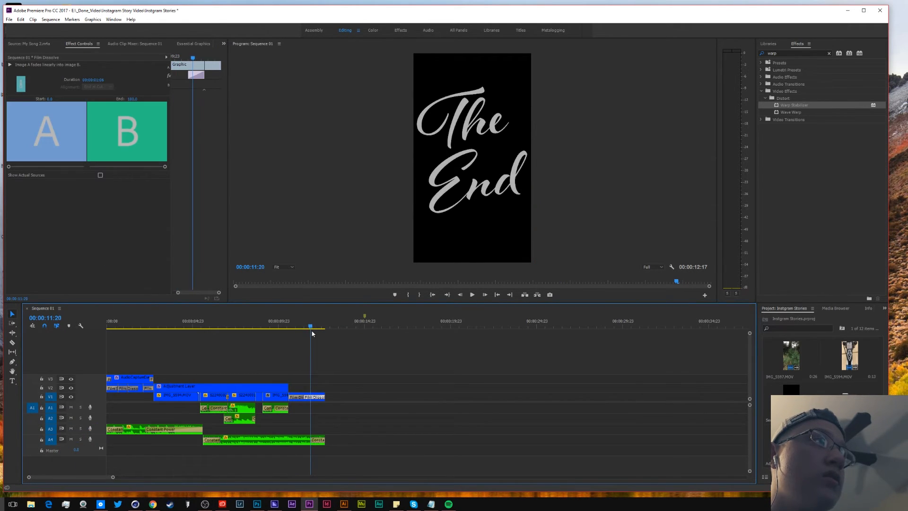
left_click_drag(308, 398, 312, 398)
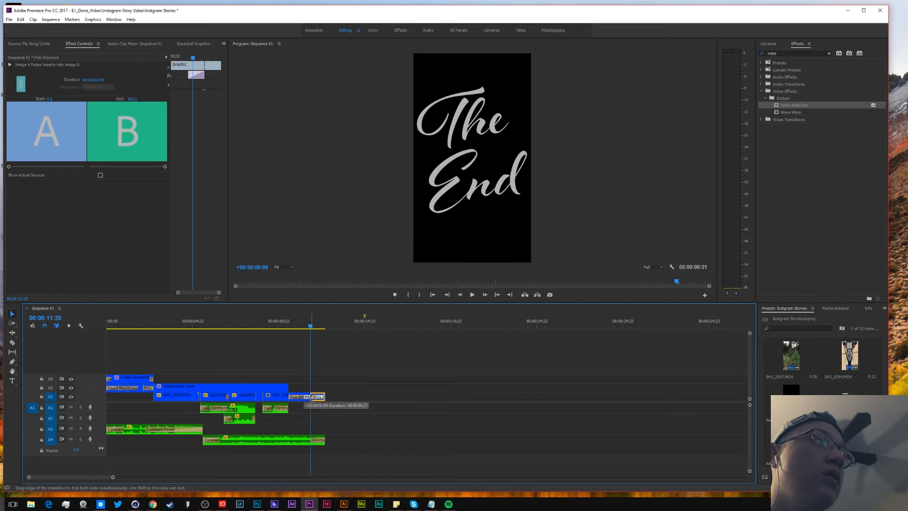
Play the whole sequence from the beginning in a maximized program monitor, and restore the normal layout
left_click_drag(311, 326, 105, 319)
left_click(365, 224)
key("grave")
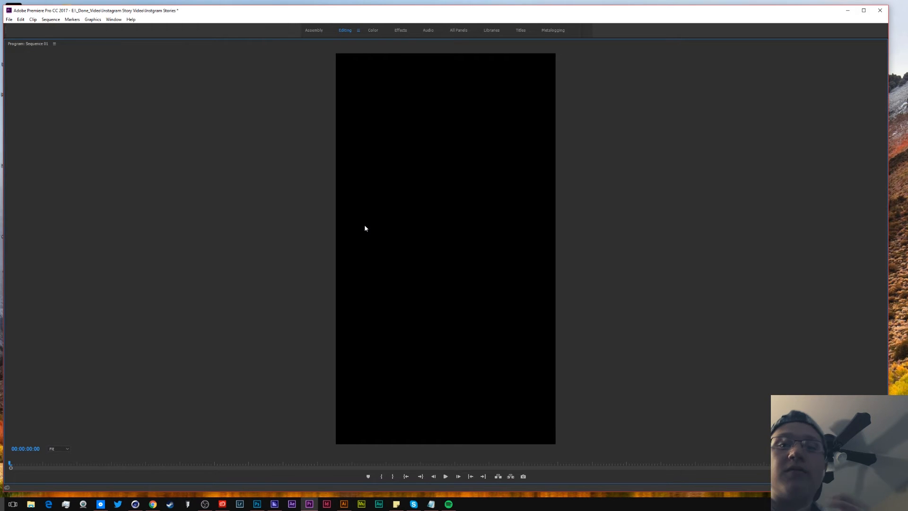
key("space")
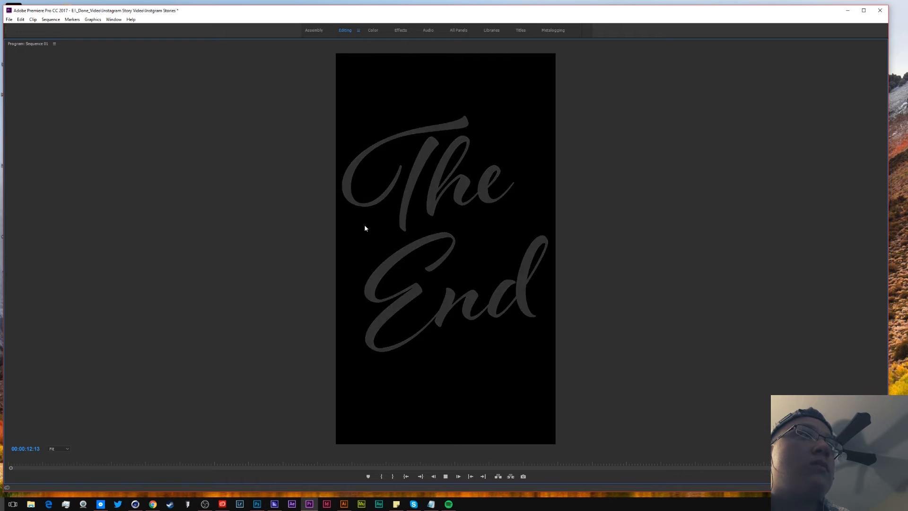
key("grave")
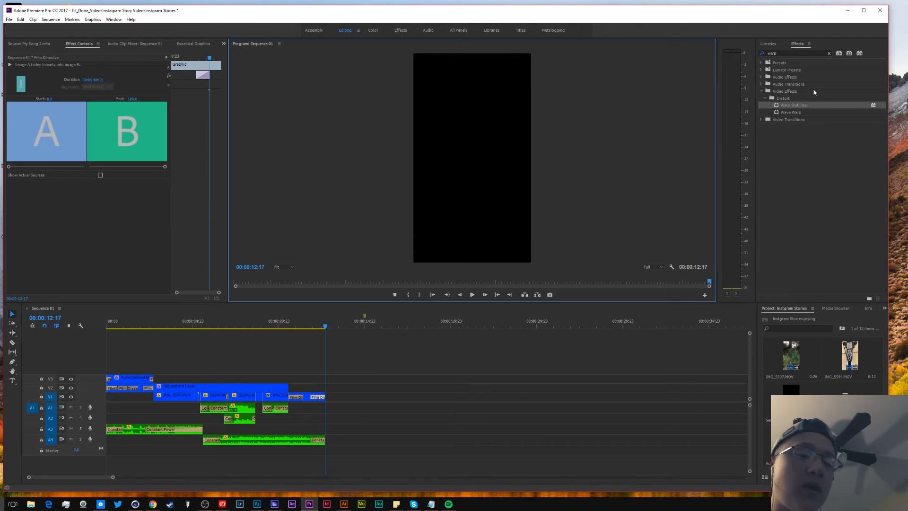
Open the sequence's export settings and choose the network share's iPhone > To iPhone folder as the output location
key("ctrl+m")
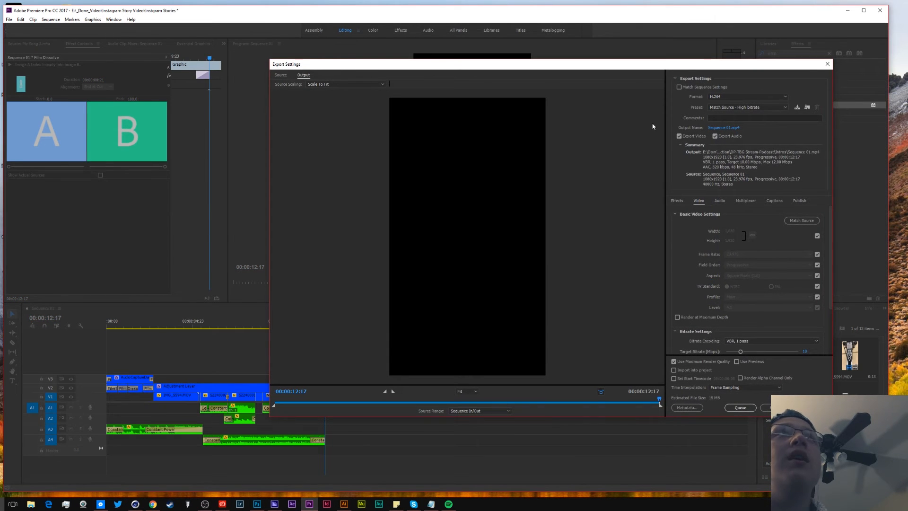
left_click_drag(679, 68, 603, 73)
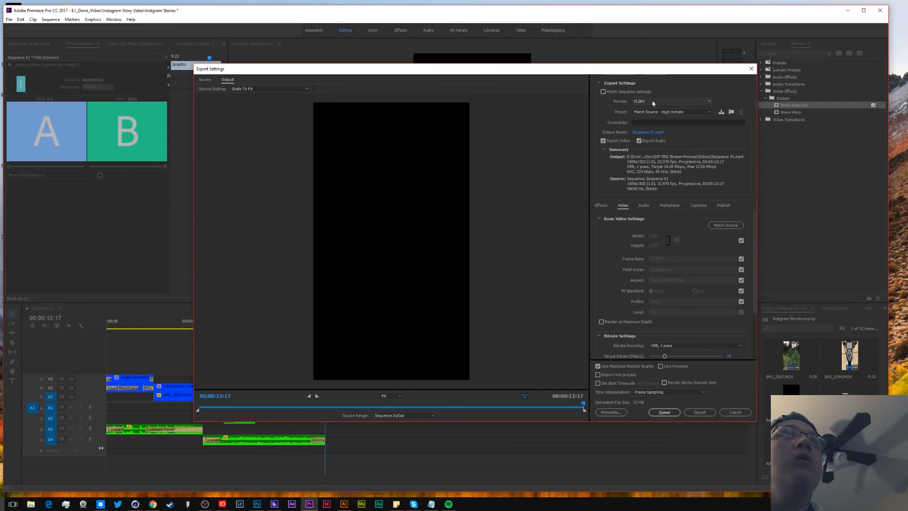
left_click(649, 132)
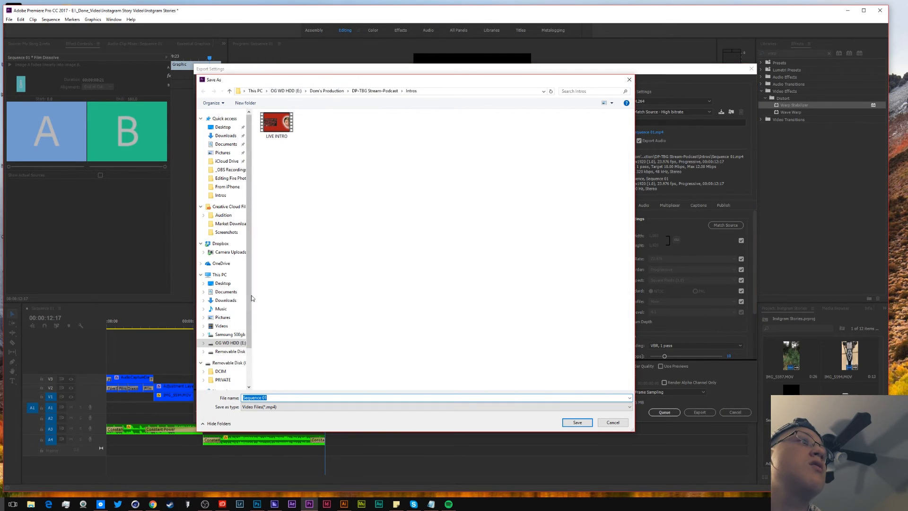
scroll(222, 331, "down", 2)
left_click(225, 359)
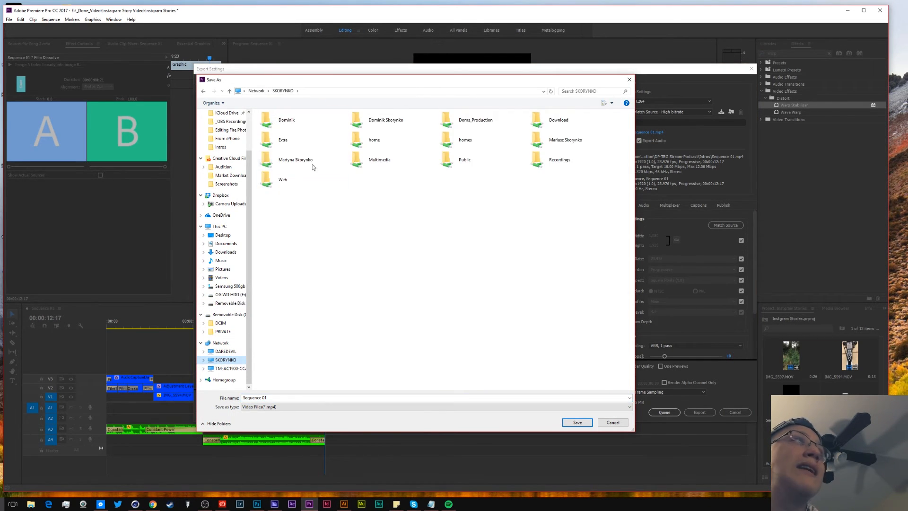
double_click(286, 120)
left_click(281, 152)
double_click(281, 151)
double_click(276, 131)
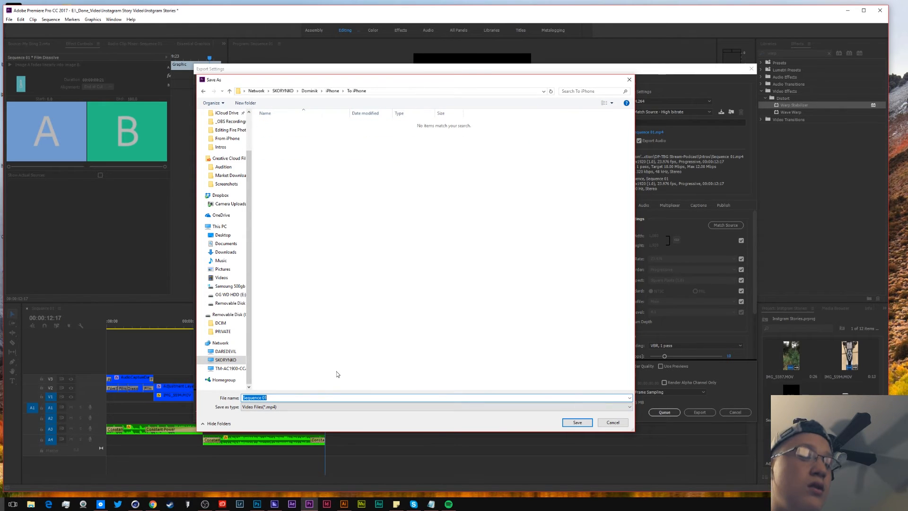
Name the output file "Story 7-26-18" and export the sequence as H.264 with the Match Source - High bitrate preset
type("Story")
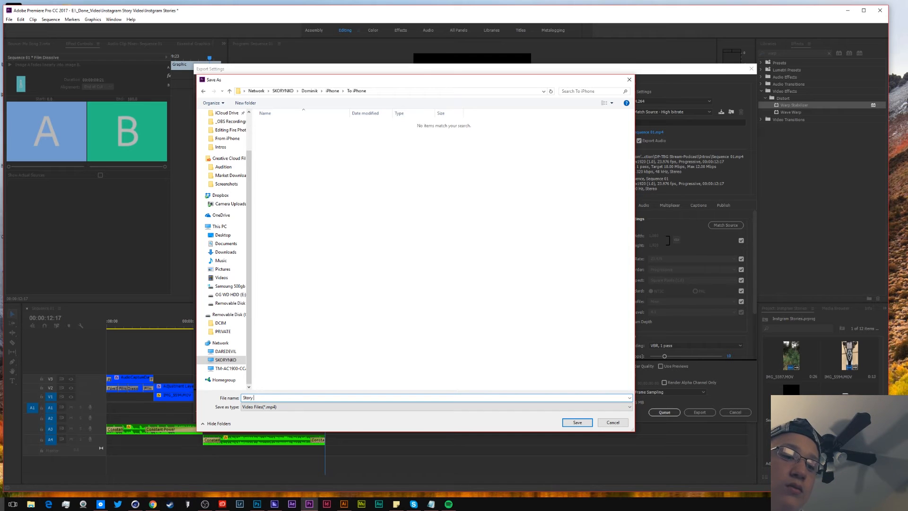
type(" 7-26-18")
key("Return")
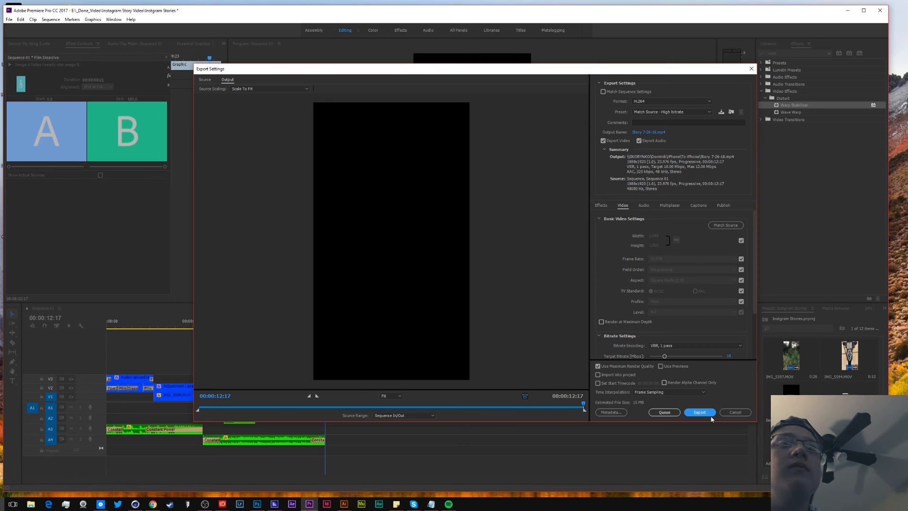
left_click(707, 412)
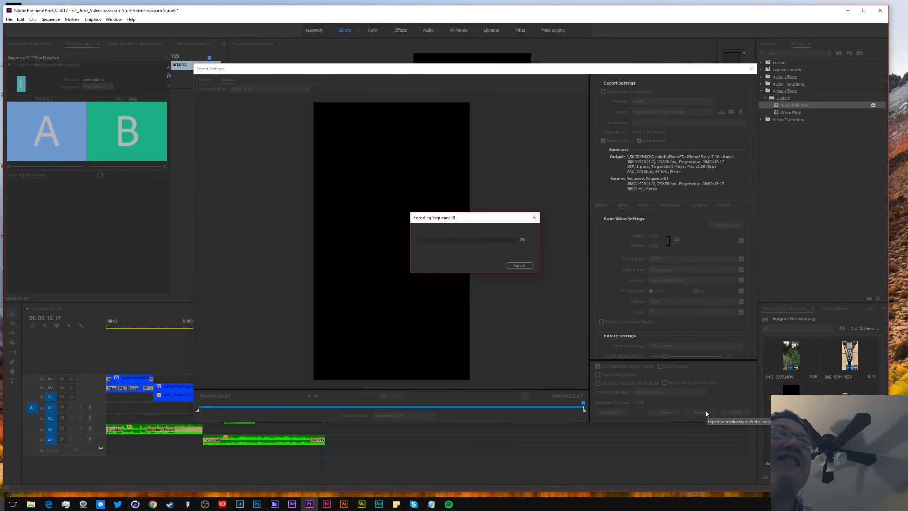